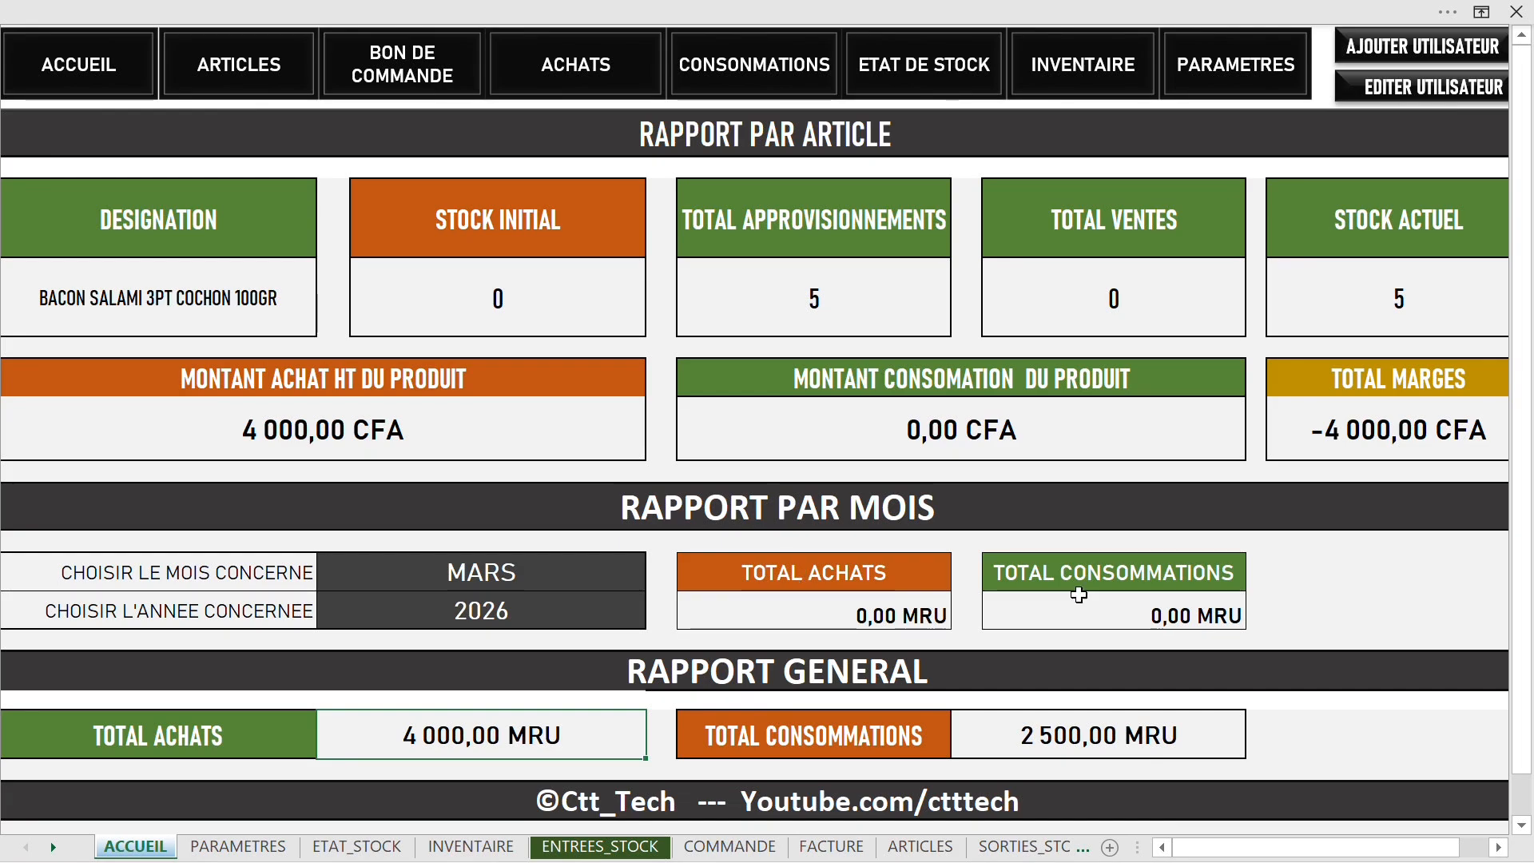
# Choose SAC DE FARINE DEBLE as the designation in the per-article report
pyautogui.click(1104, 589)
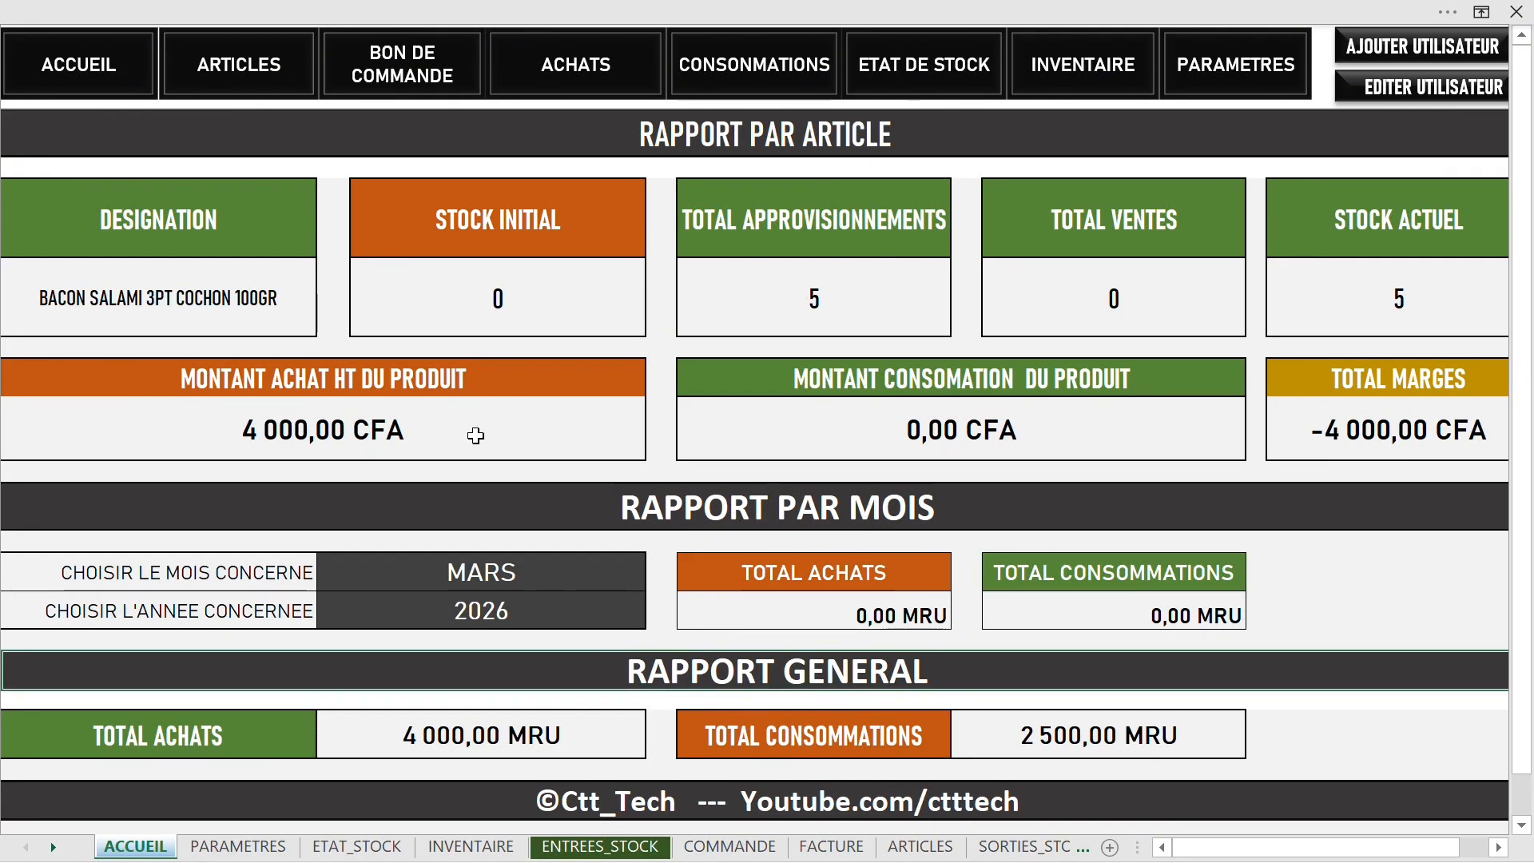
pyautogui.click(189, 287)
pyautogui.click(328, 326)
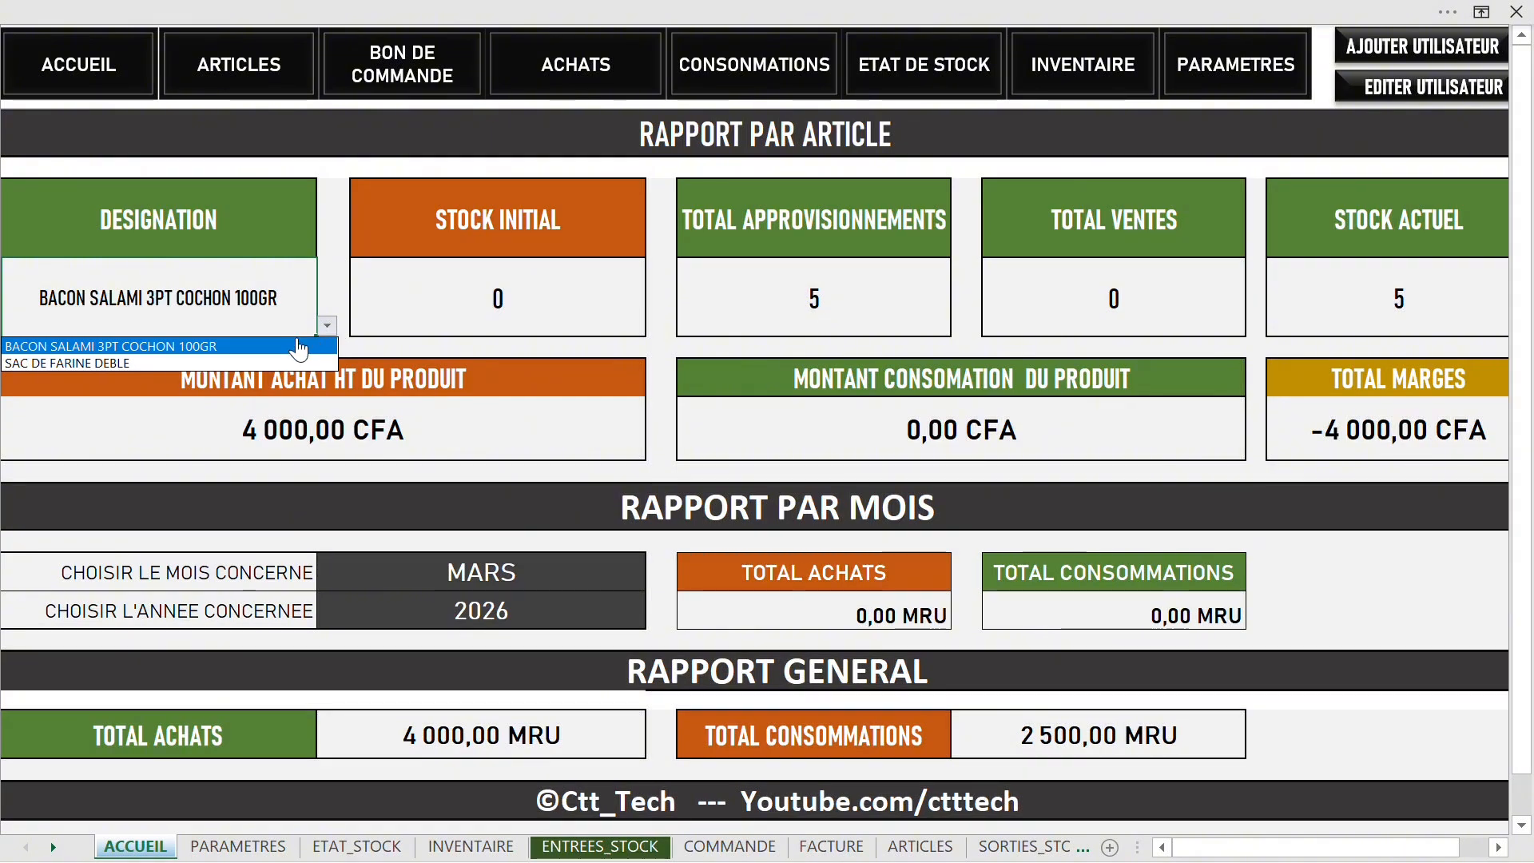
pyautogui.click(276, 363)
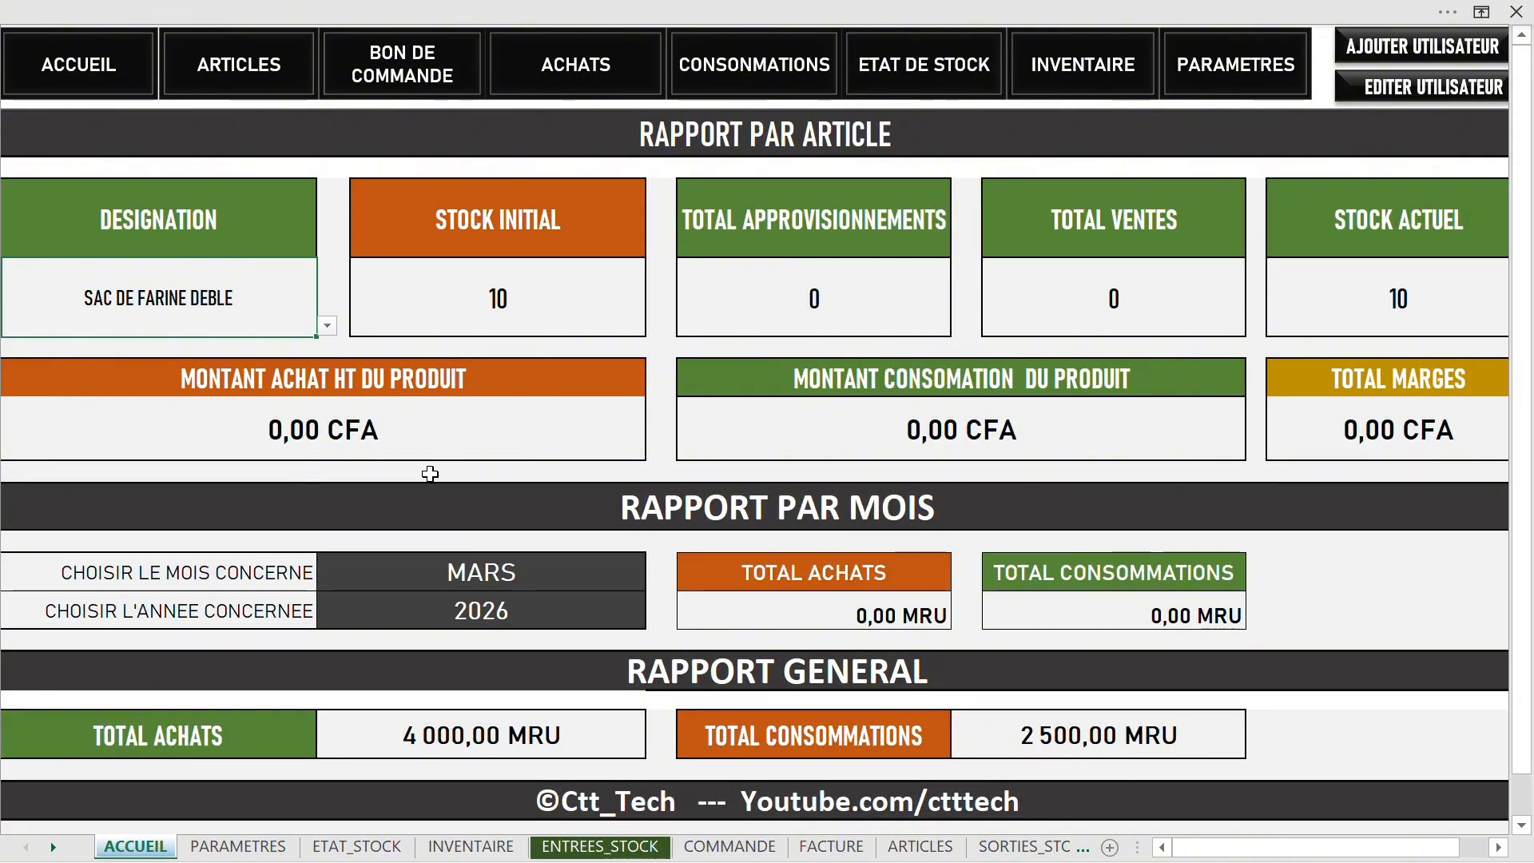
# Go to the articles management sheet and hide its row and column headings
pyautogui.click(234, 63)
pyautogui.click(1447, 11)
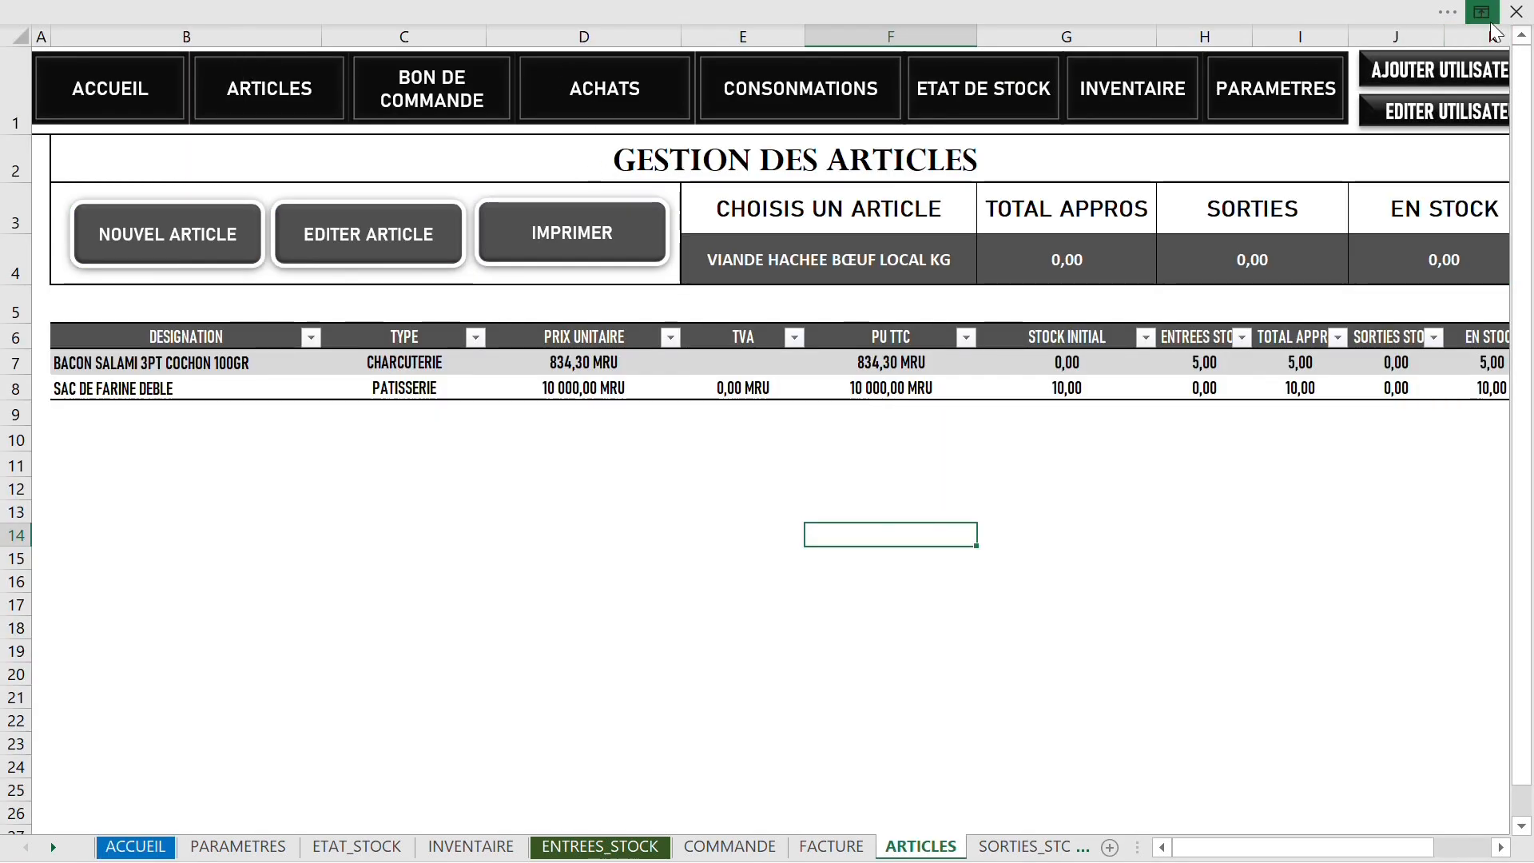
pyautogui.click(823, 56)
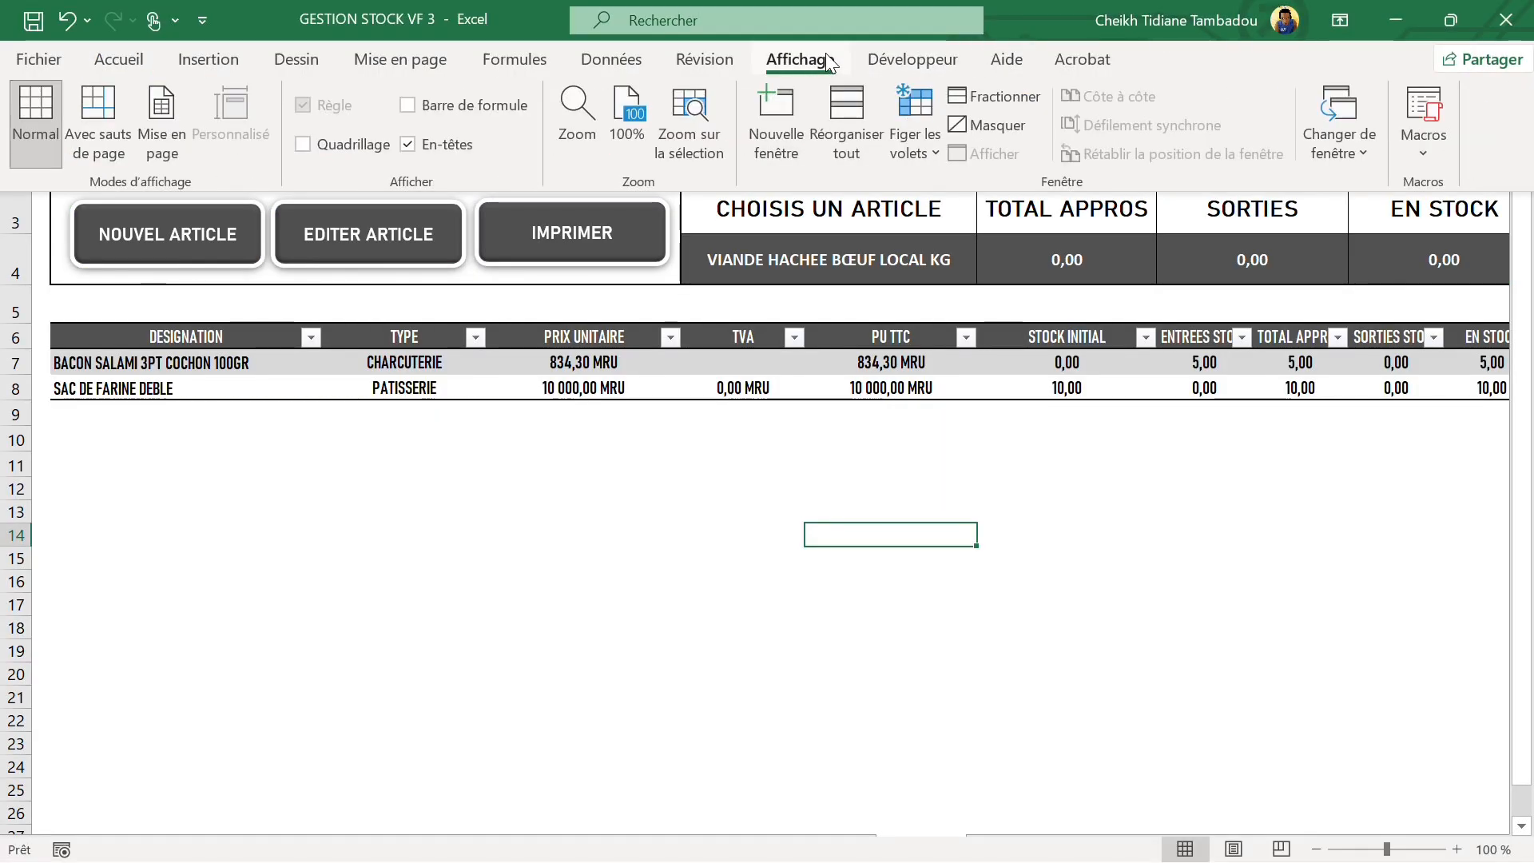
pyautogui.click(428, 142)
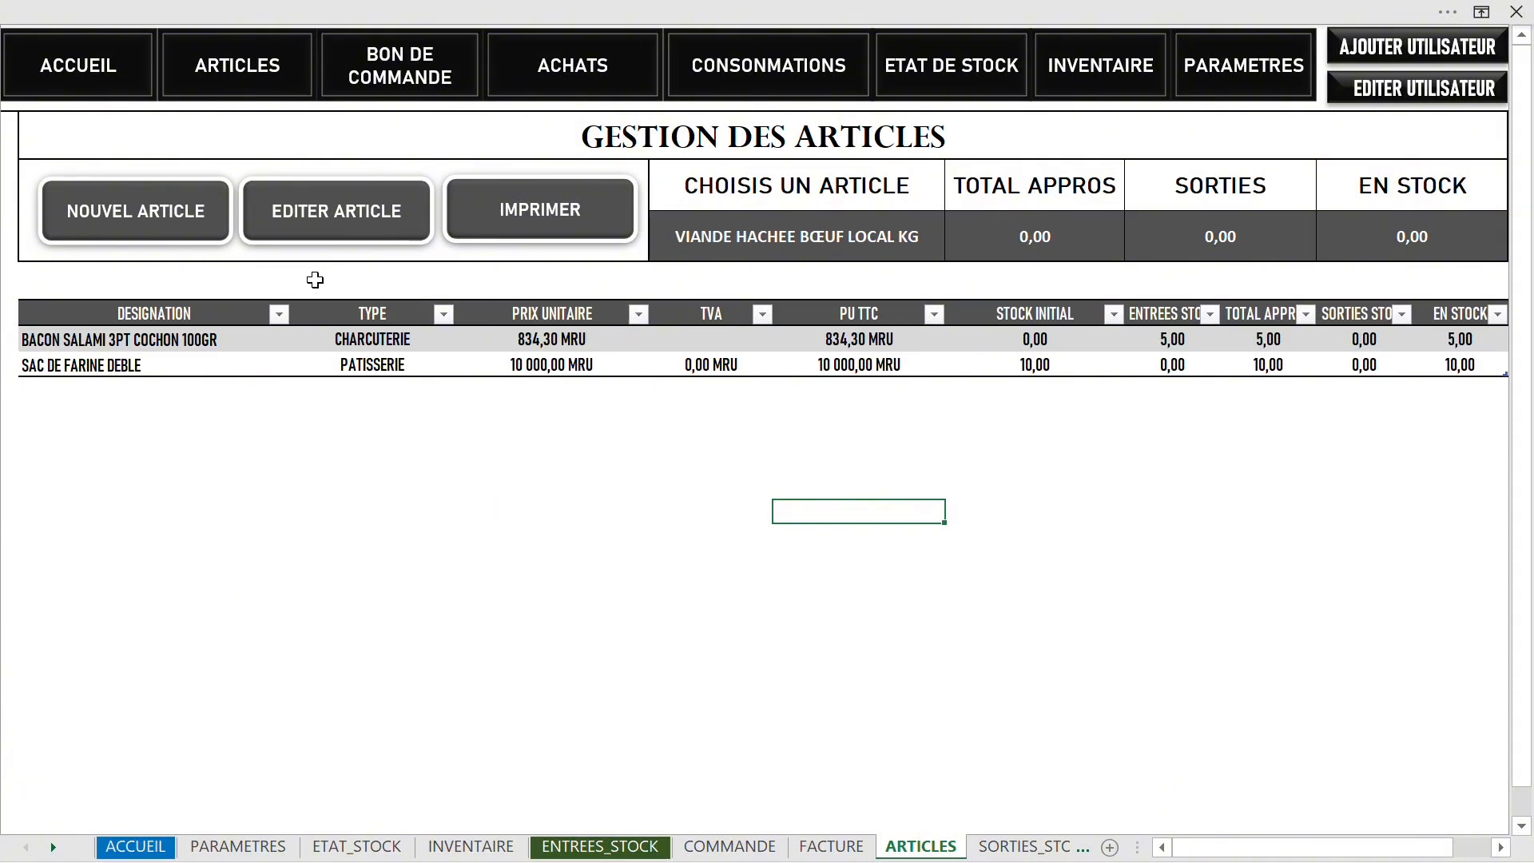
# Start a new article with the designation SAC FARINE DE MAIS and the type PATISSERIE
pyautogui.click(206, 225)
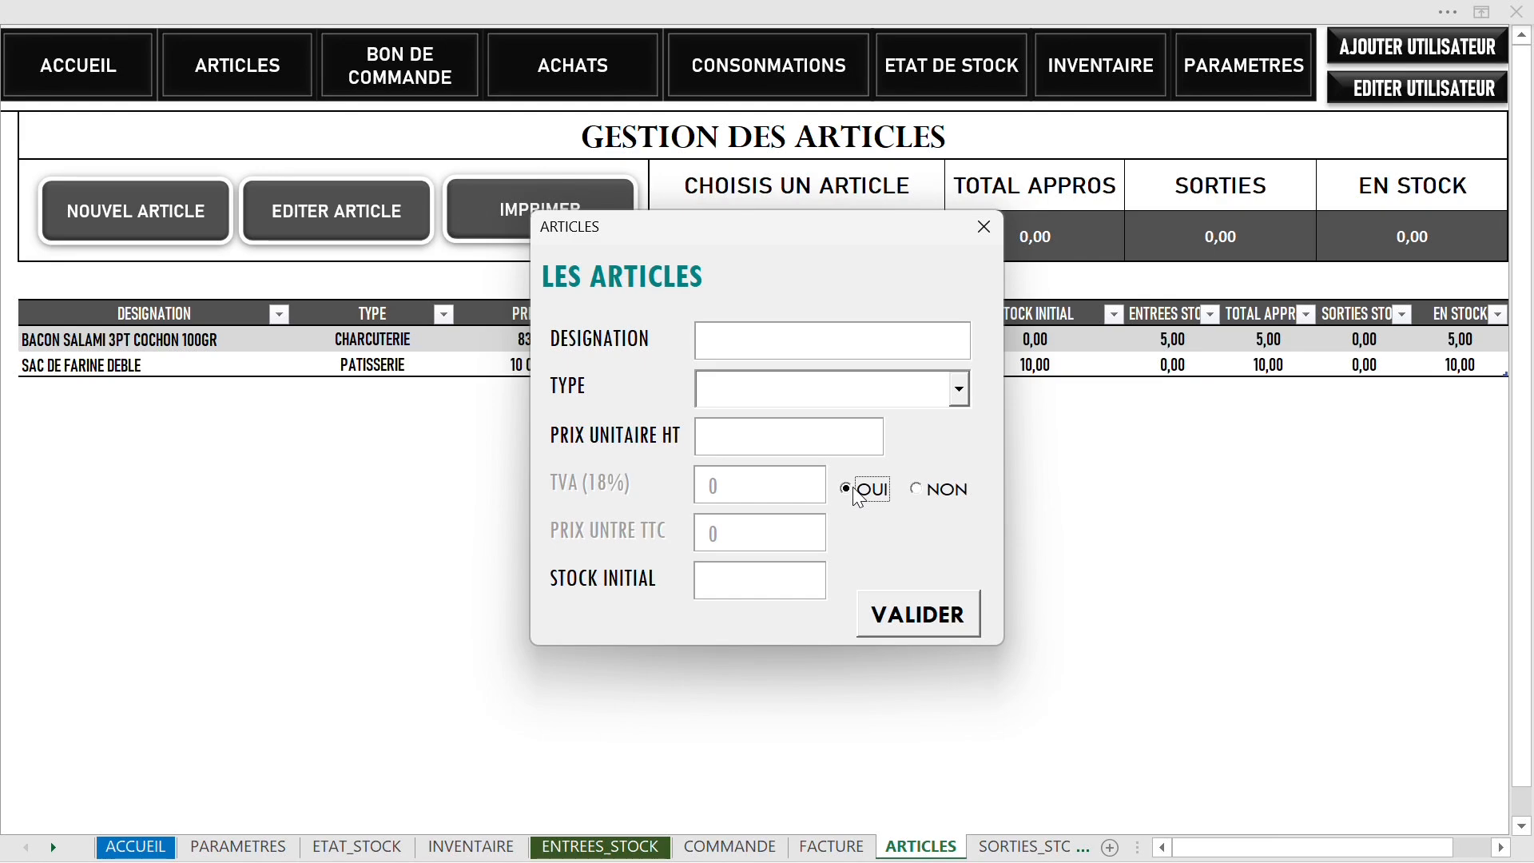
pyautogui.click(937, 491)
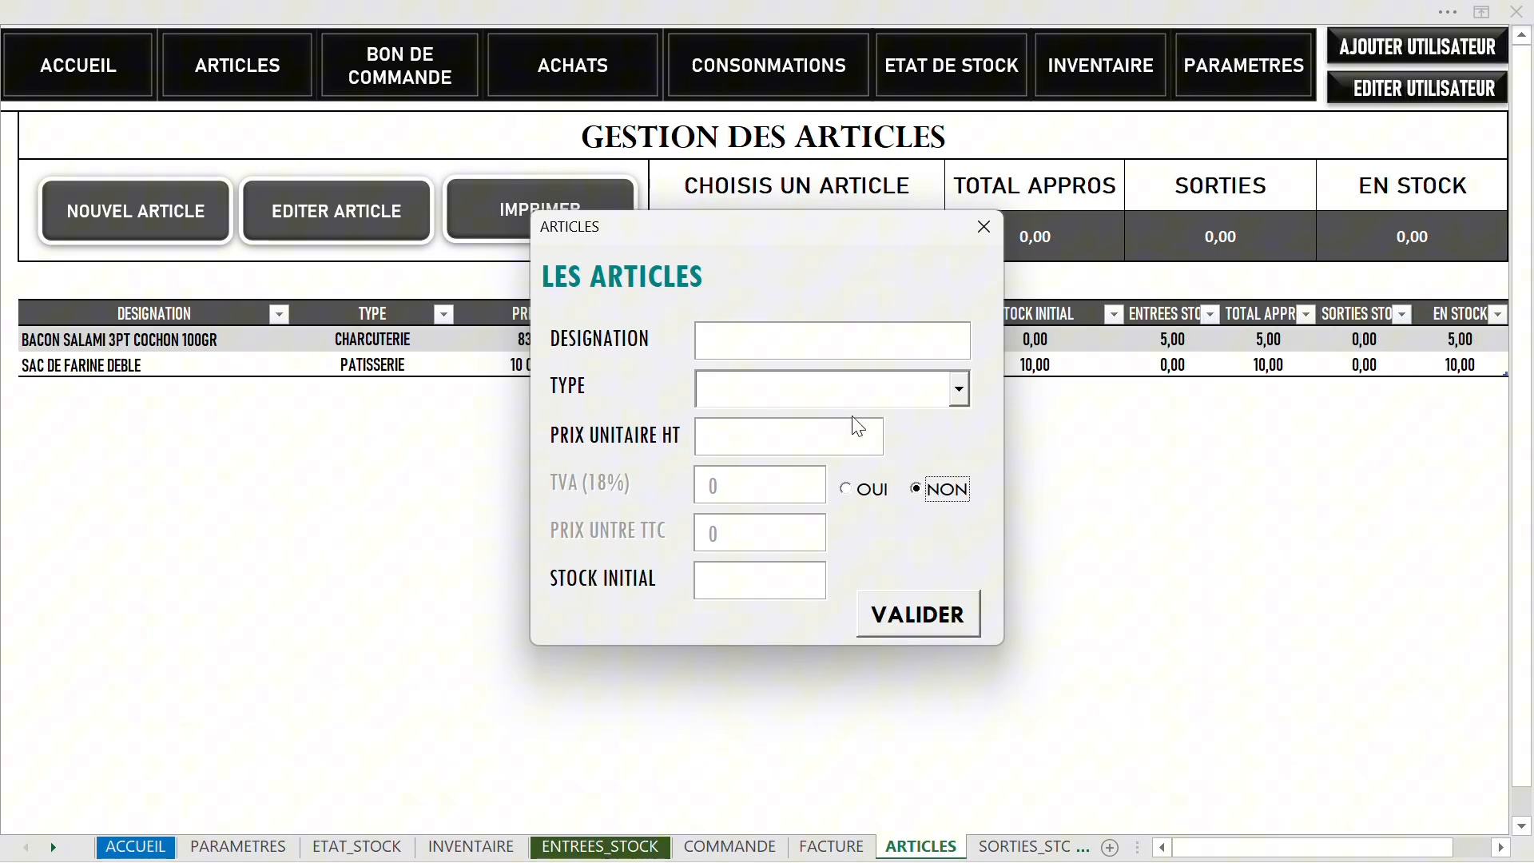
pyautogui.click(830, 347)
pyautogui.write('FA')
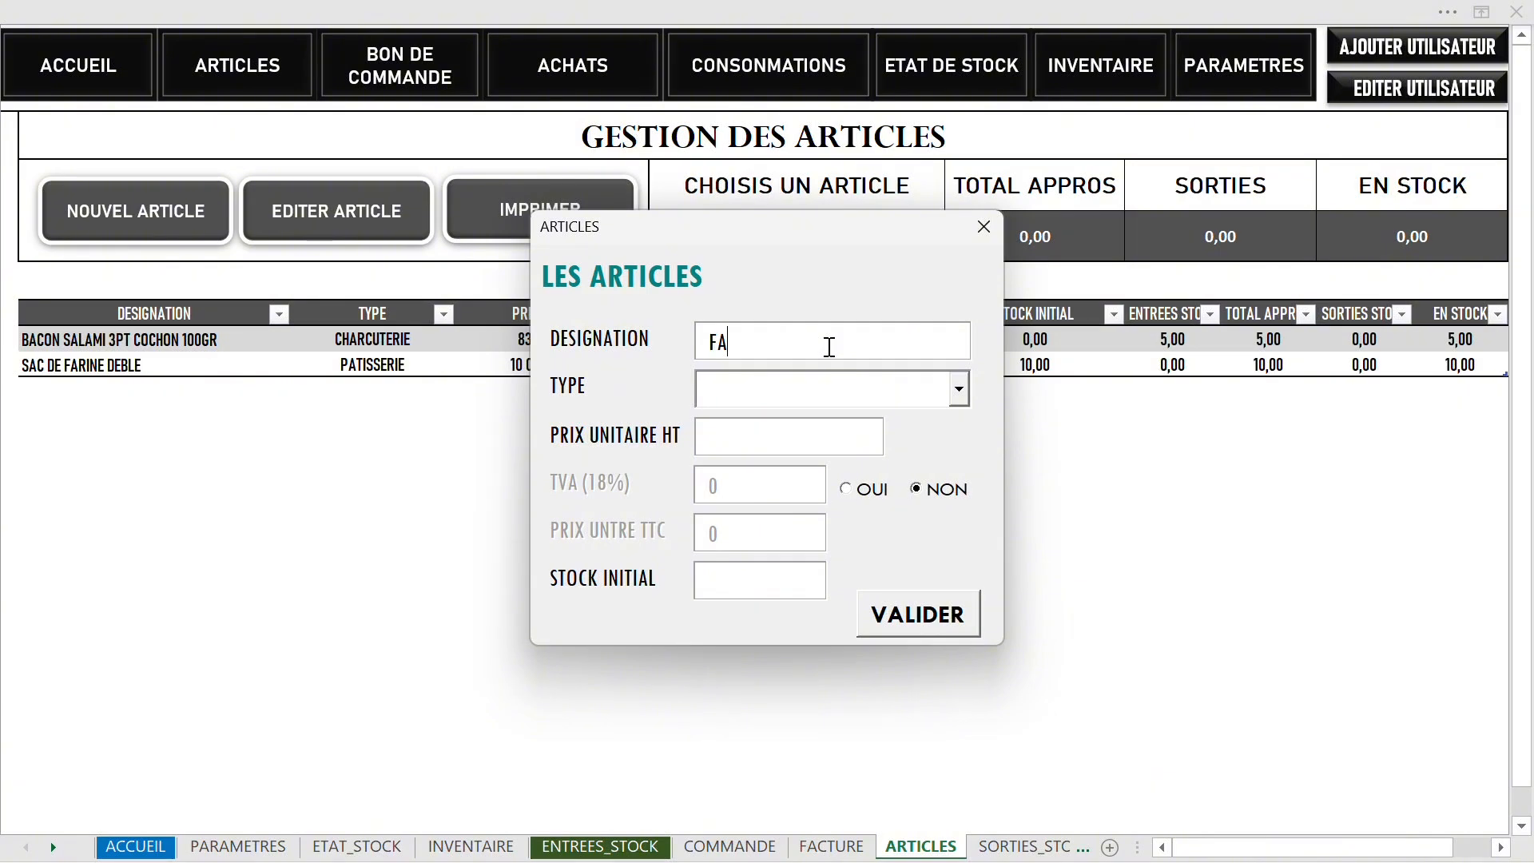
pyautogui.press('BackSpace')
pyautogui.press('BackSpace')
pyautogui.write('SAC FARINE DE MAIS')
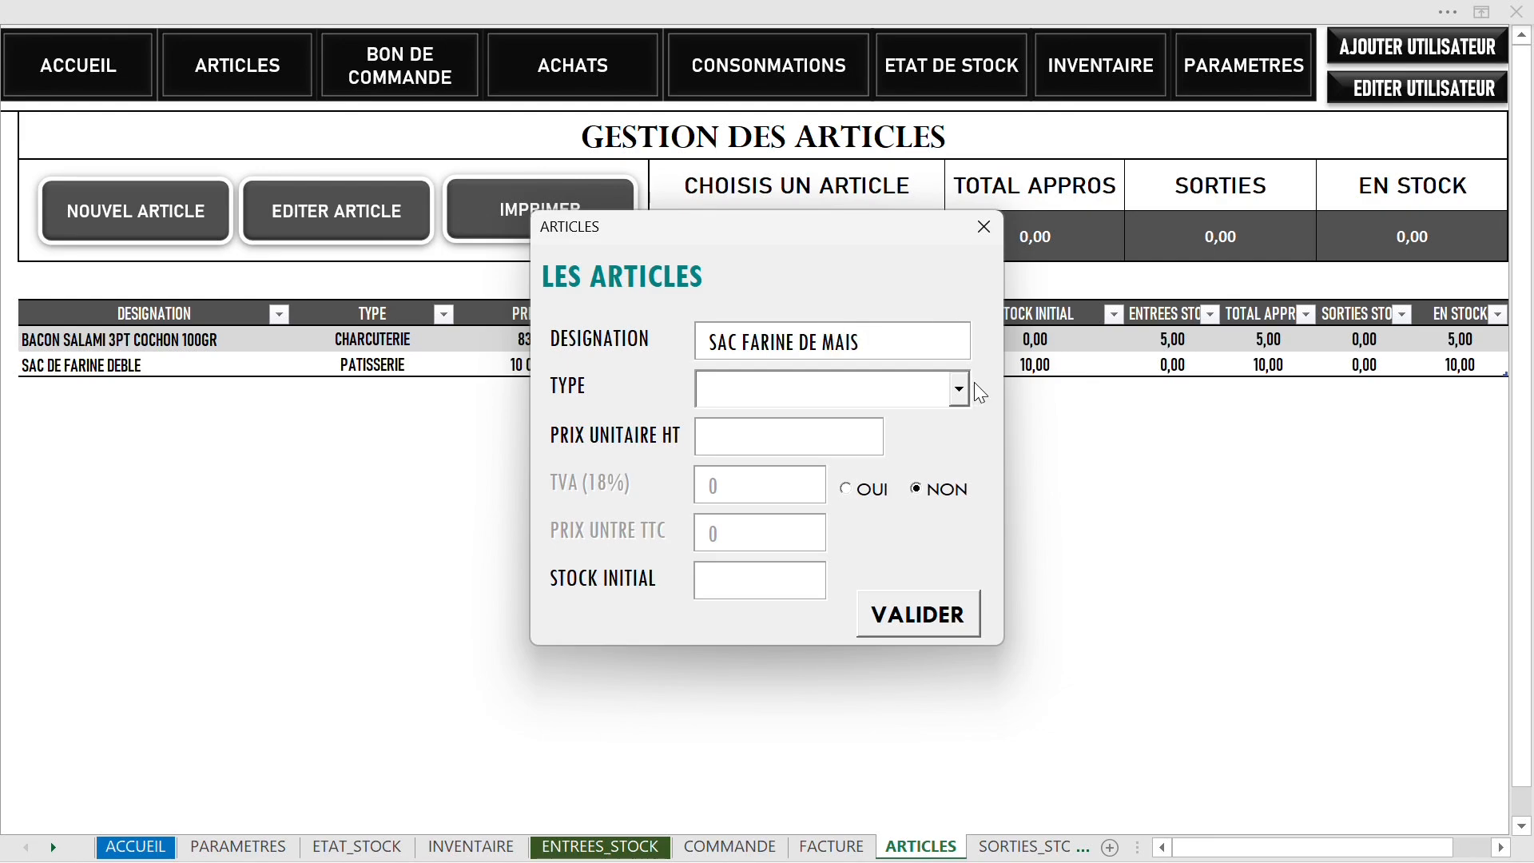
pyautogui.click(959, 389)
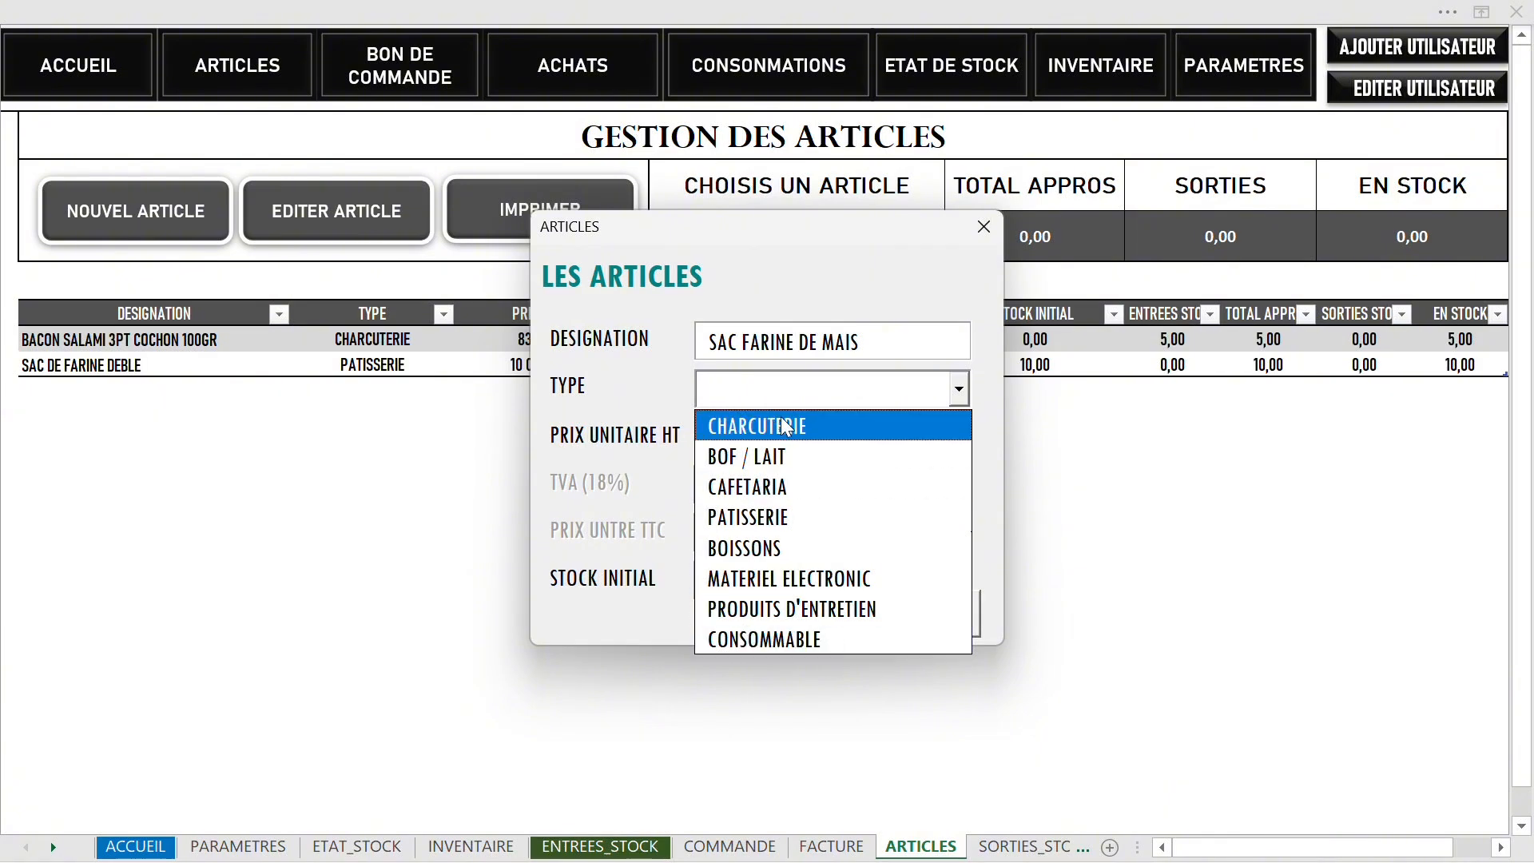
pyautogui.click(794, 520)
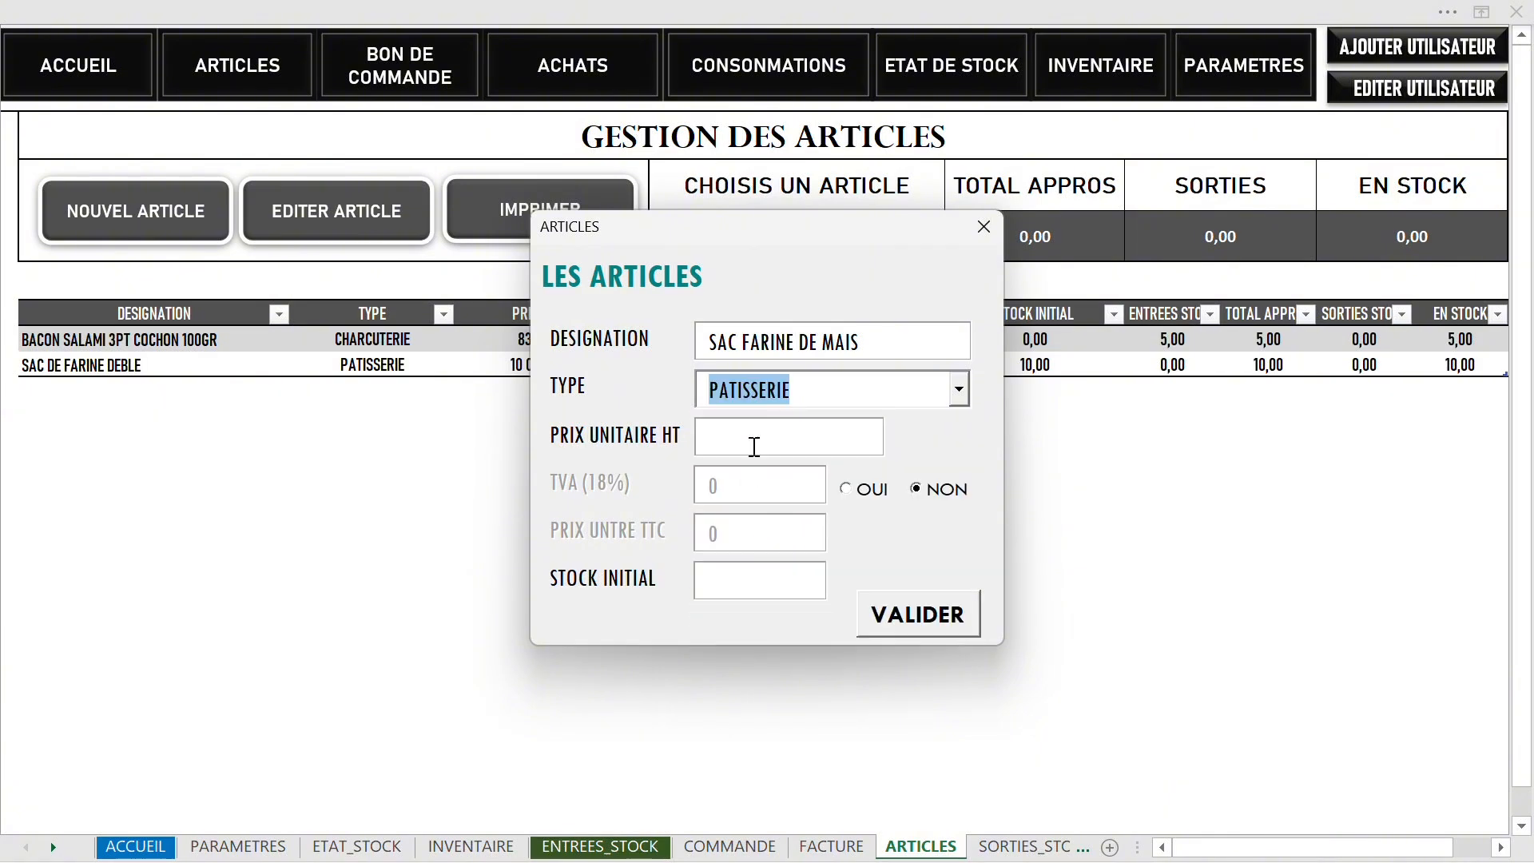
# Set the article's pre-tax unit price to 15000 without TVA and its initial stock to 7, then save it and close the article list
pyautogui.click(759, 439)
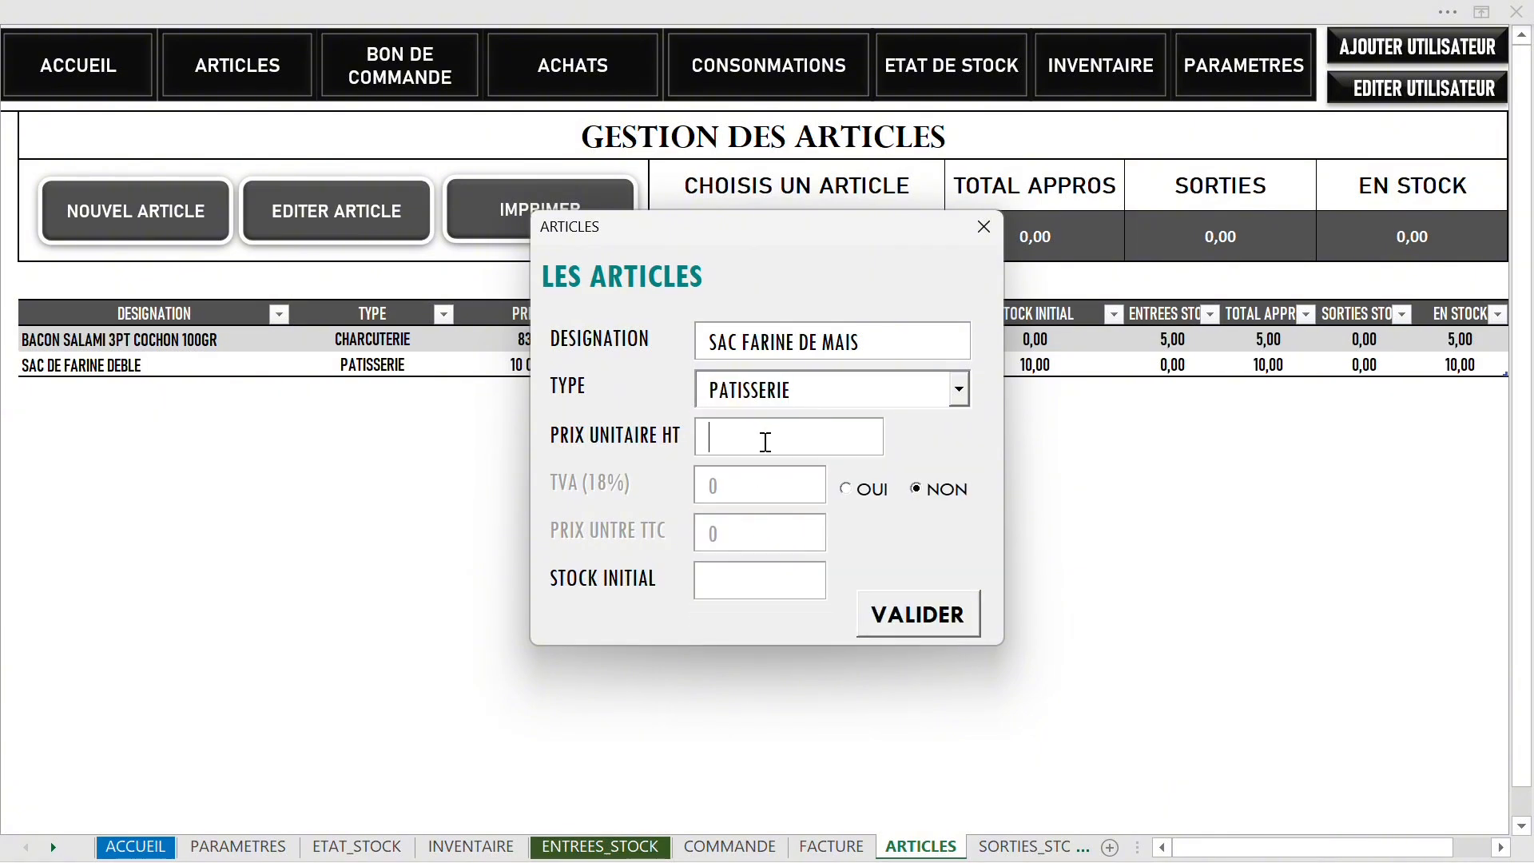
pyautogui.write('15000')
pyautogui.click(868, 491)
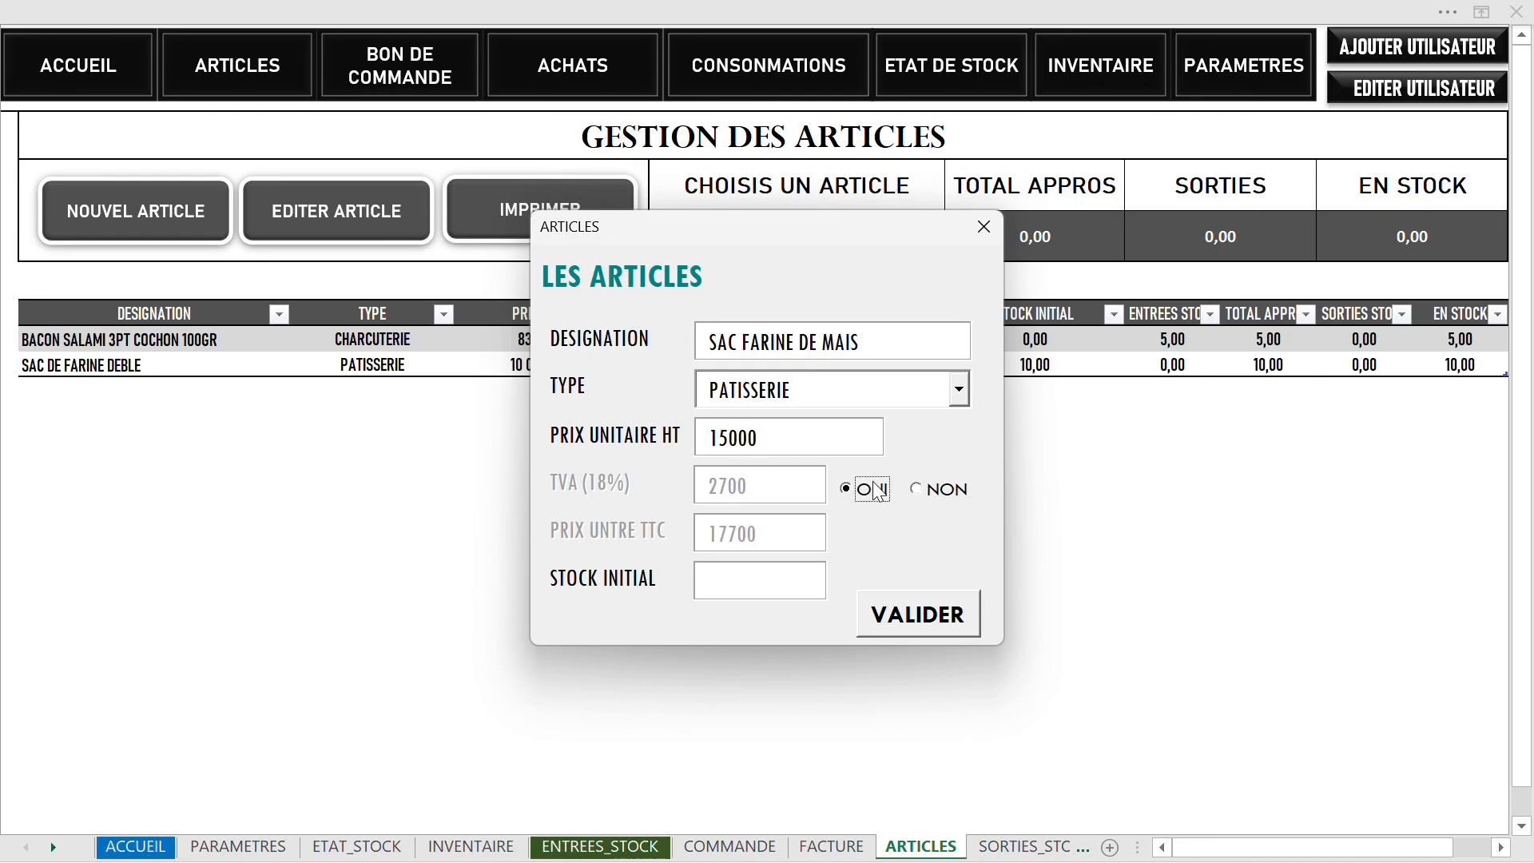
pyautogui.click(945, 490)
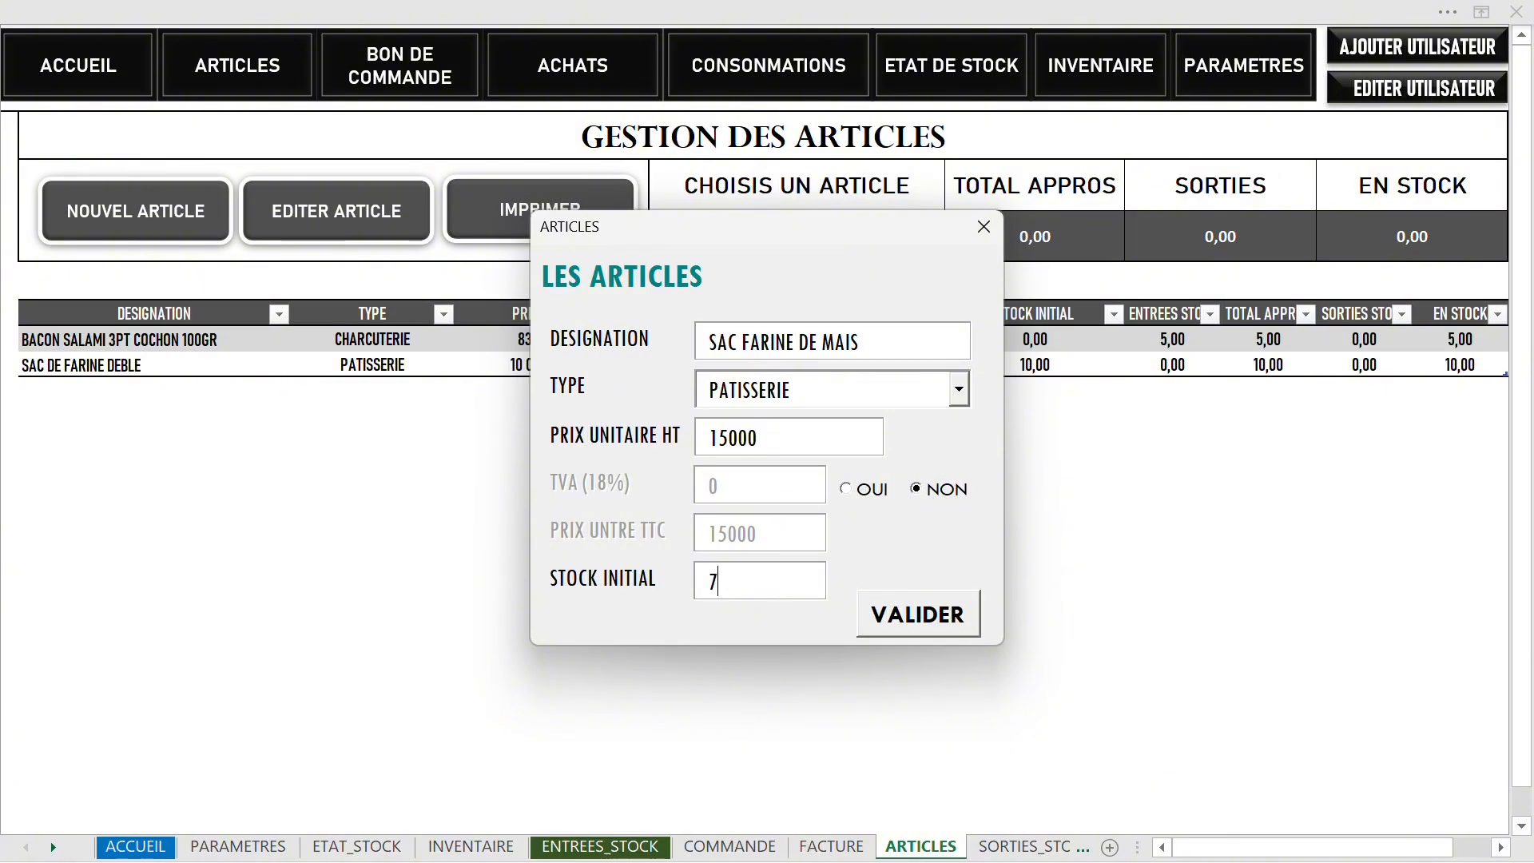
pyautogui.click(892, 623)
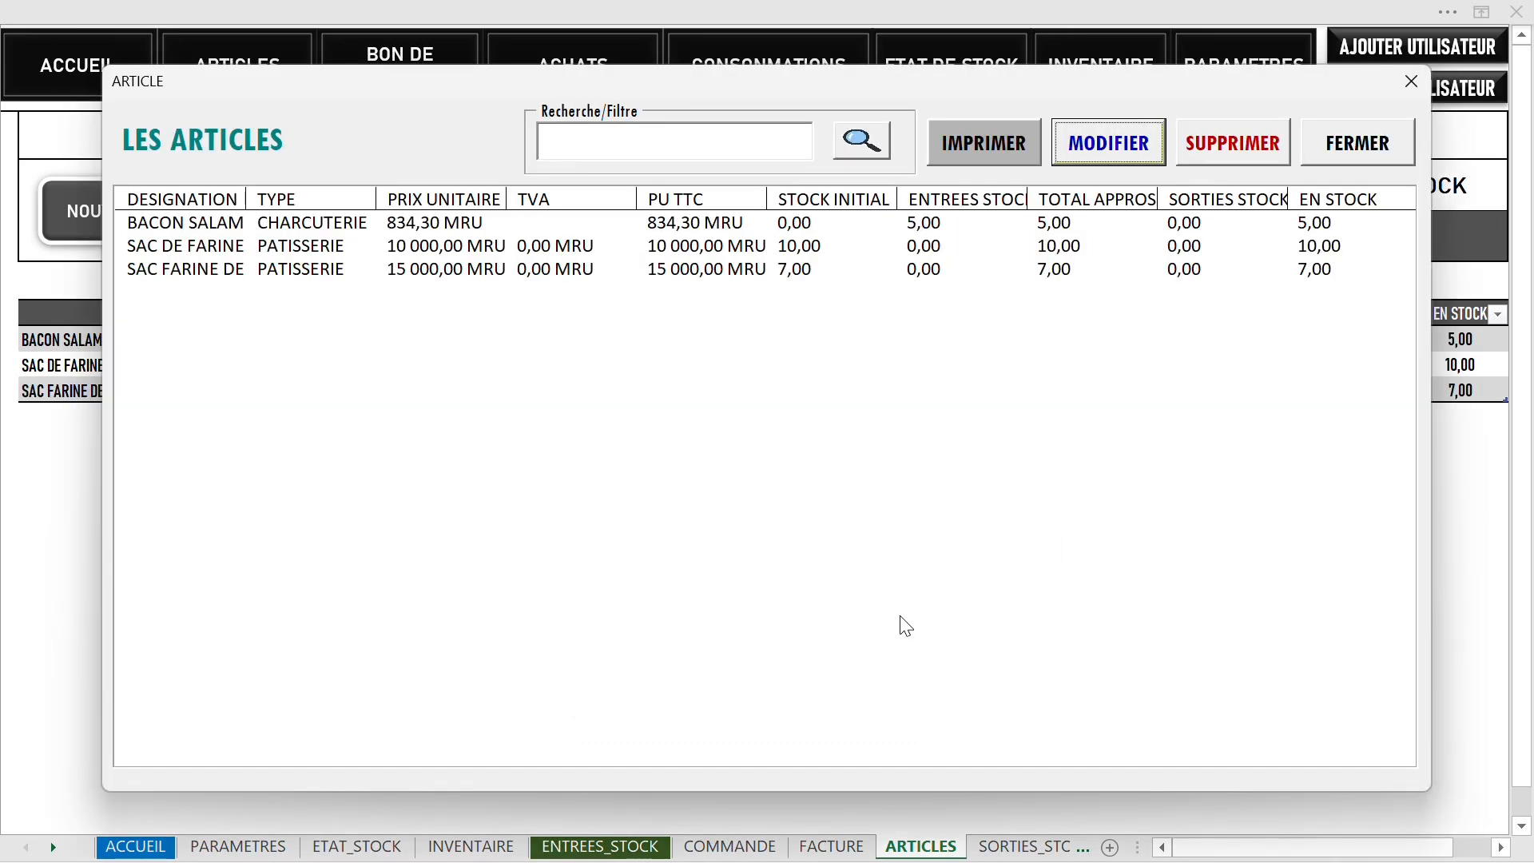
pyautogui.click(421, 274)
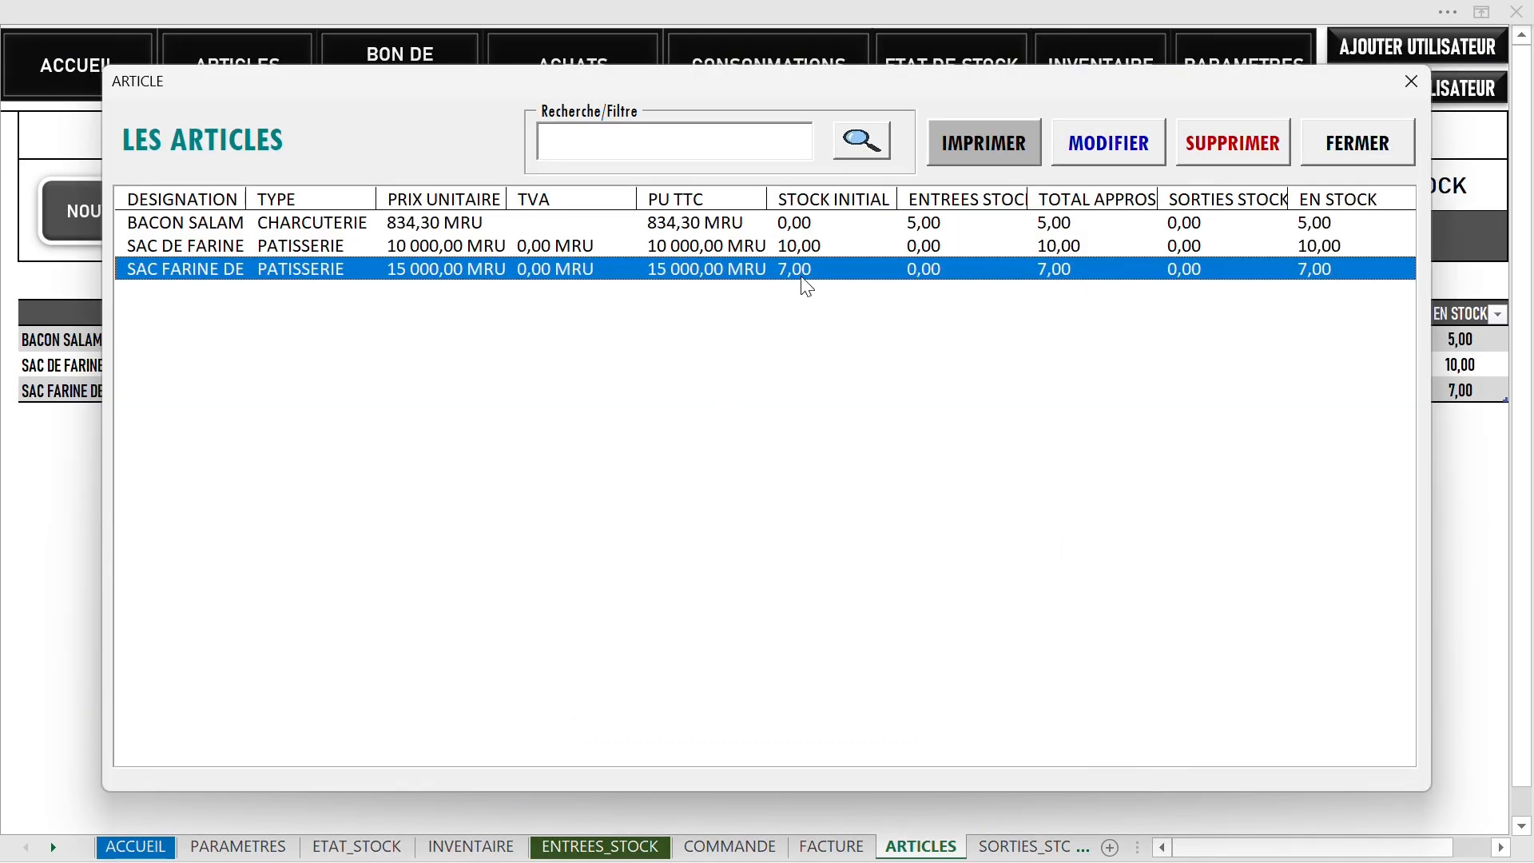
pyautogui.click(1350, 147)
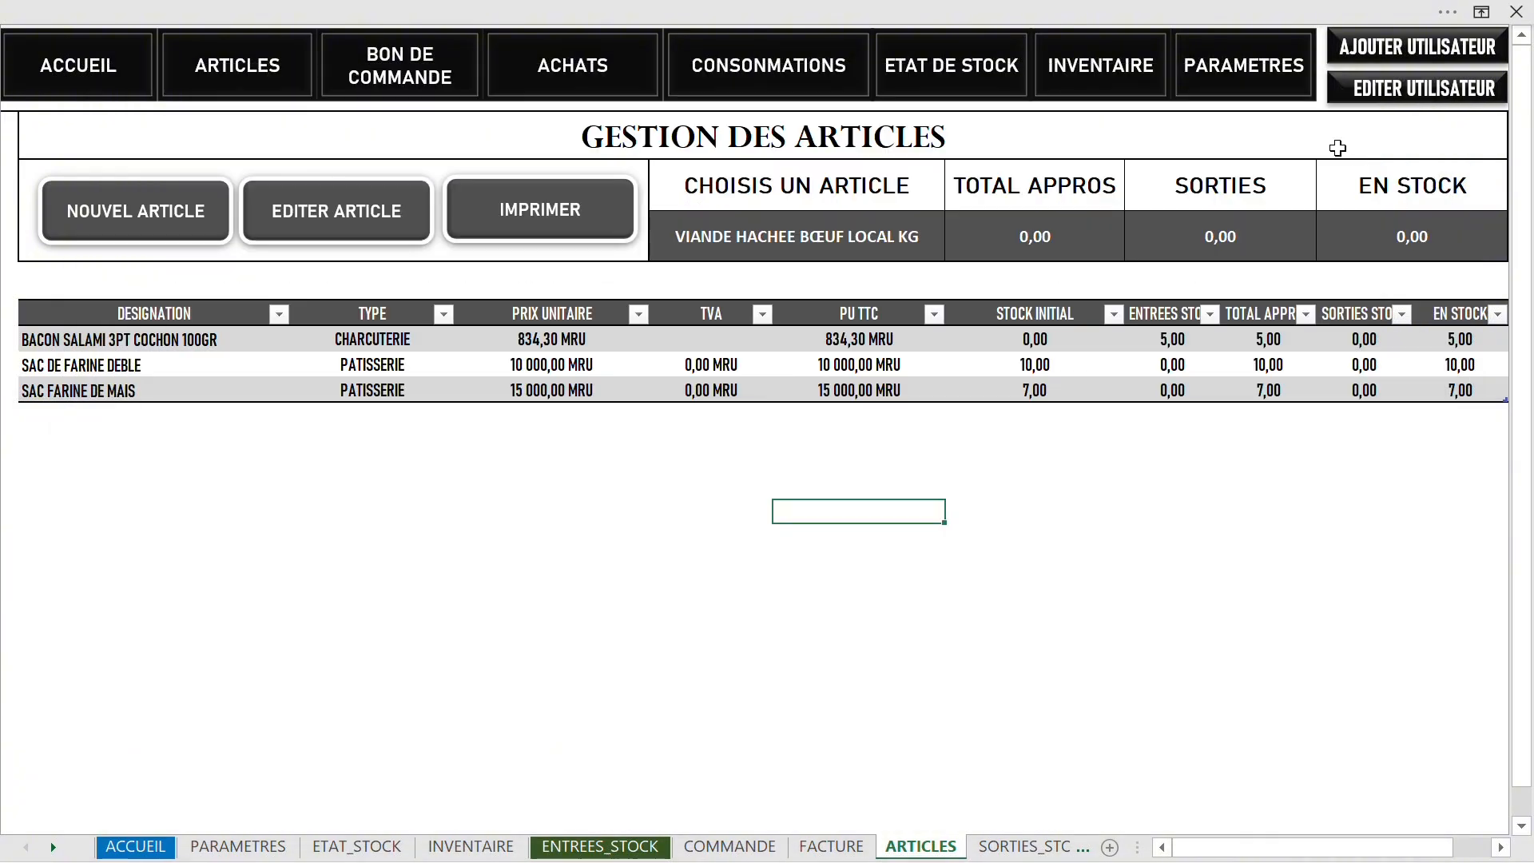
# Go to the purchase order form and choose SIAGRO as the supplier
pyautogui.click(397, 68)
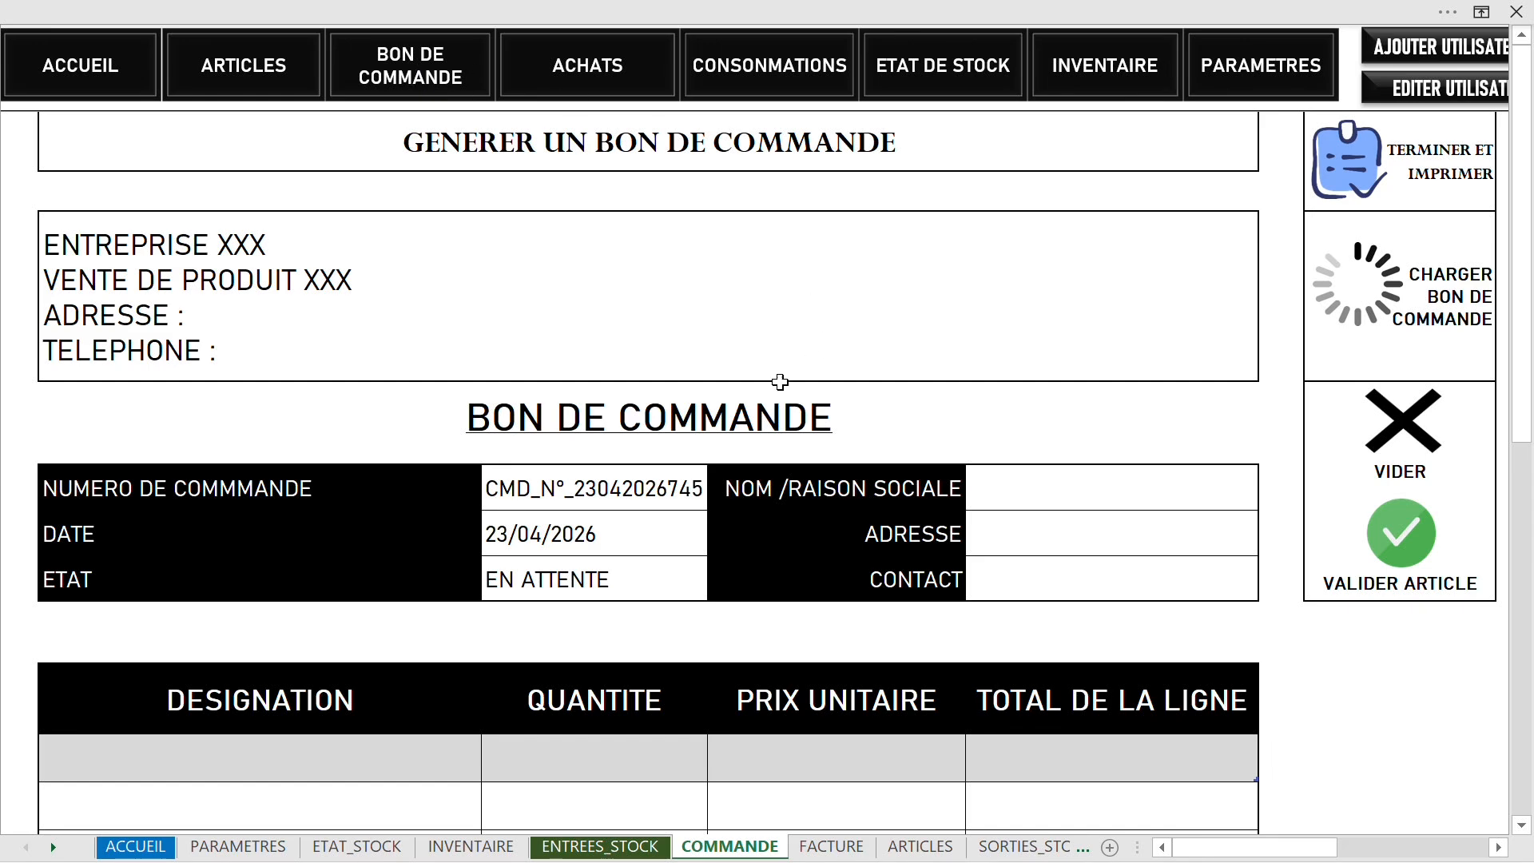
pyautogui.click(1168, 496)
pyautogui.click(1268, 500)
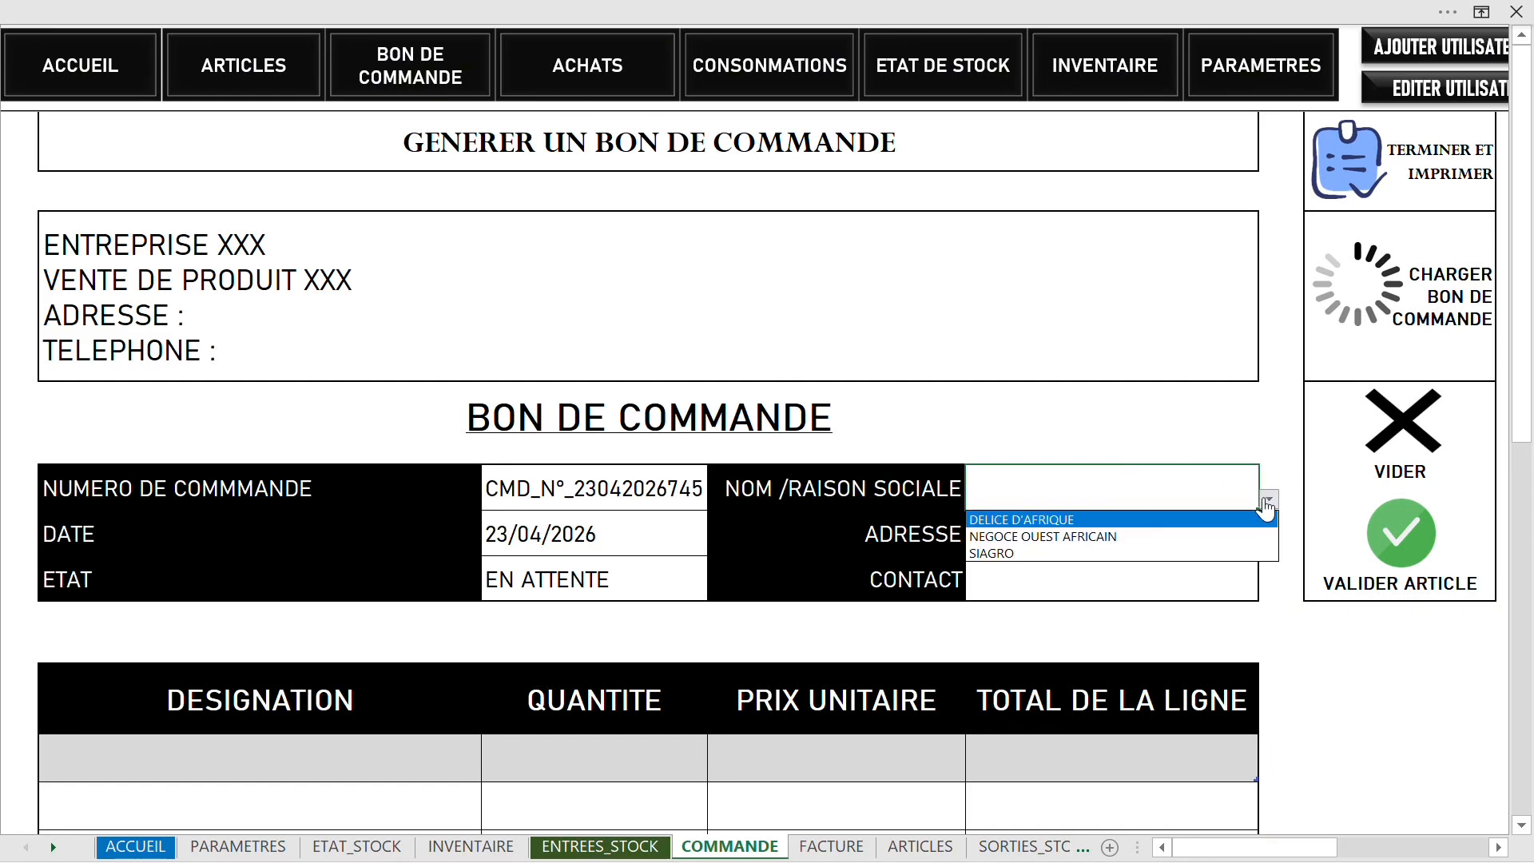
pyautogui.click(1142, 550)
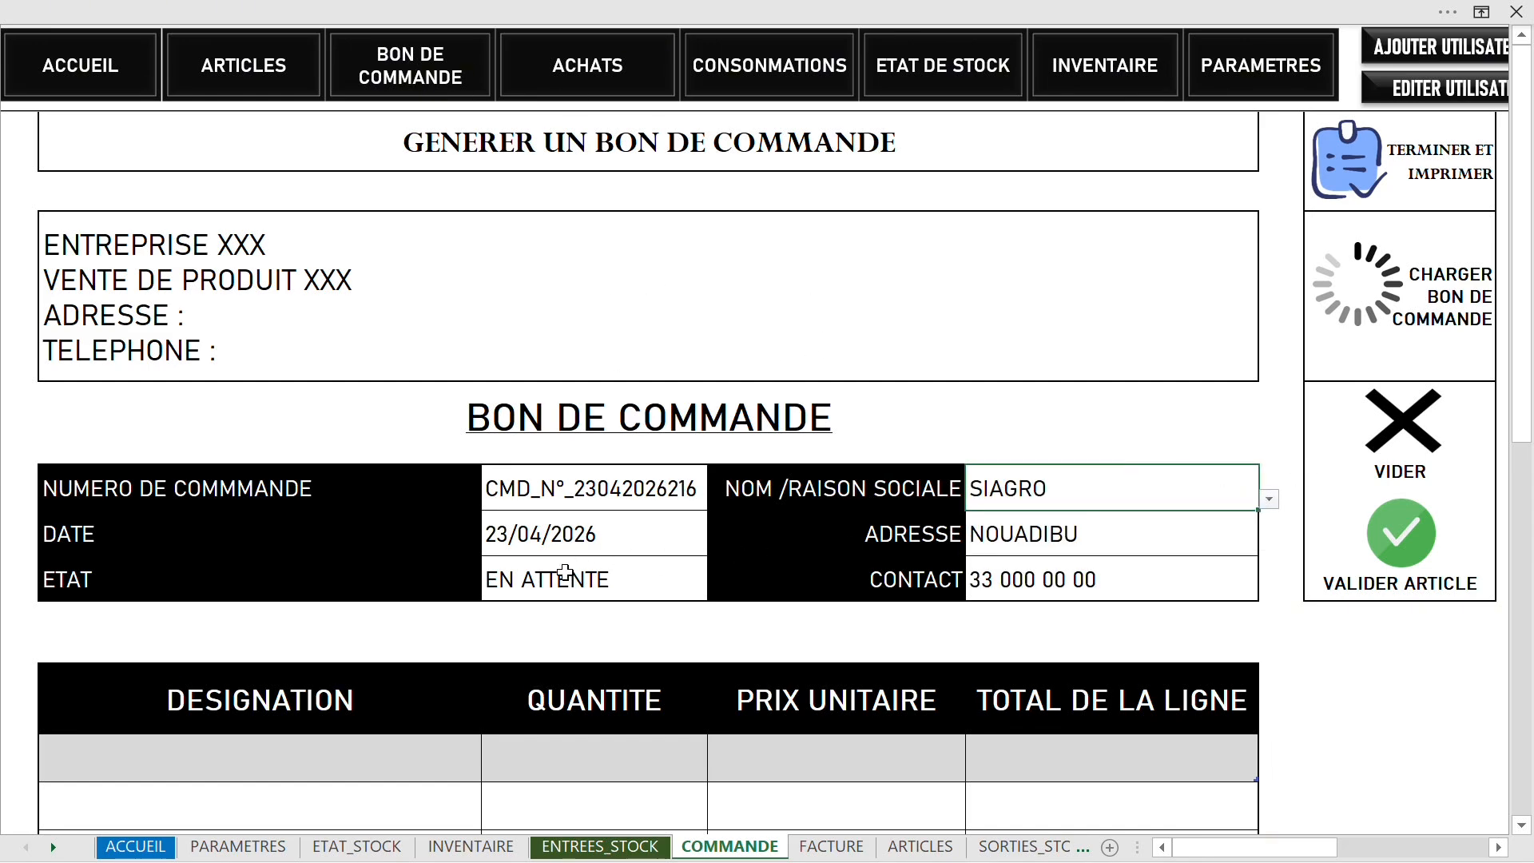
# Add SAC FARINE DE MAIS to the first order line with a quantity of 10
pyautogui.scroll(-2, 634, 729)
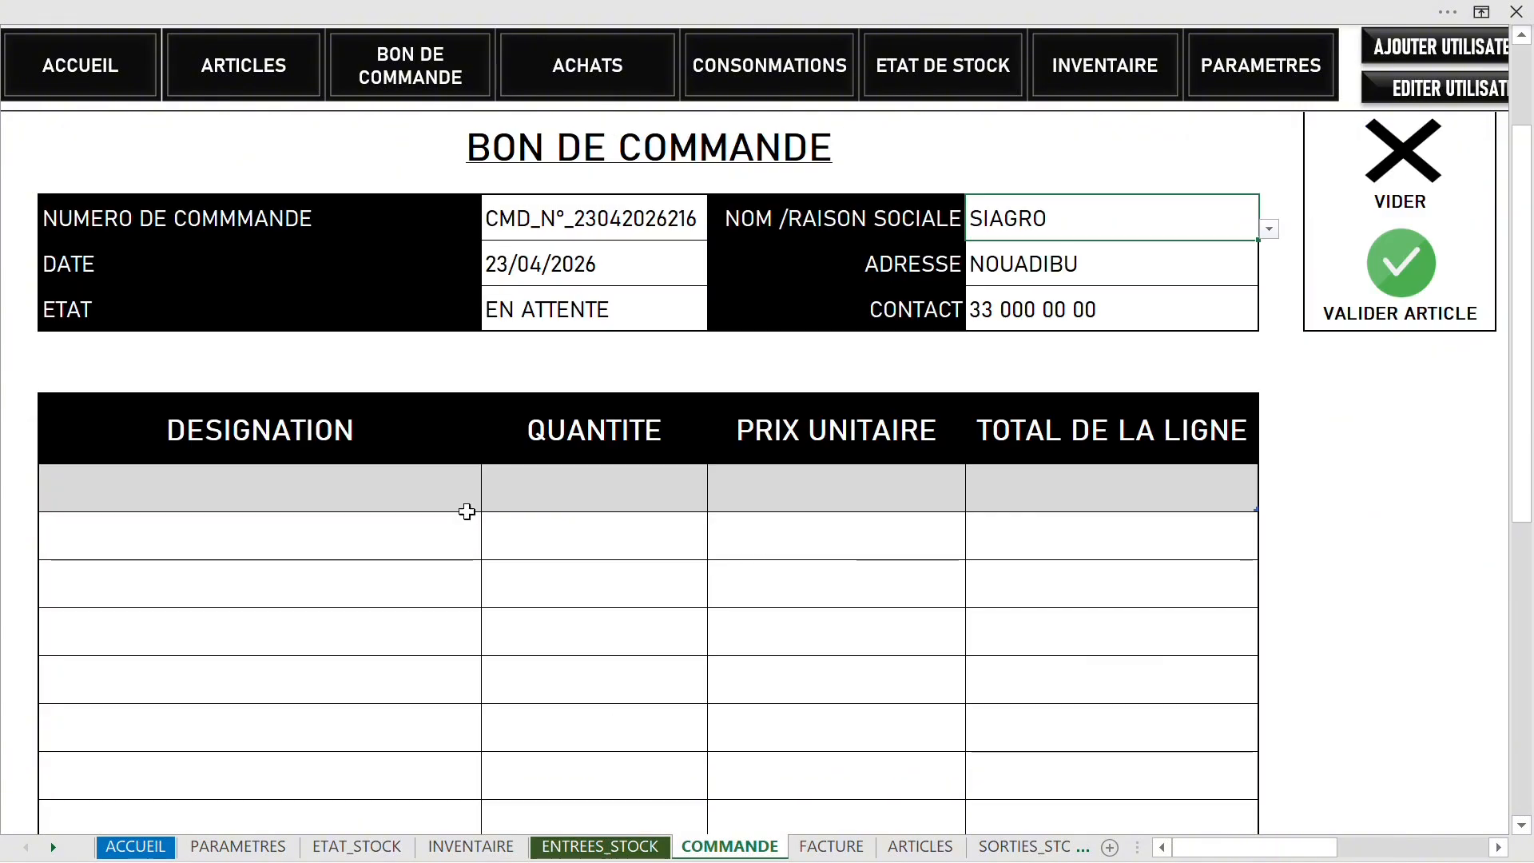
pyautogui.click(466, 504)
pyautogui.click(491, 502)
pyautogui.click(393, 555)
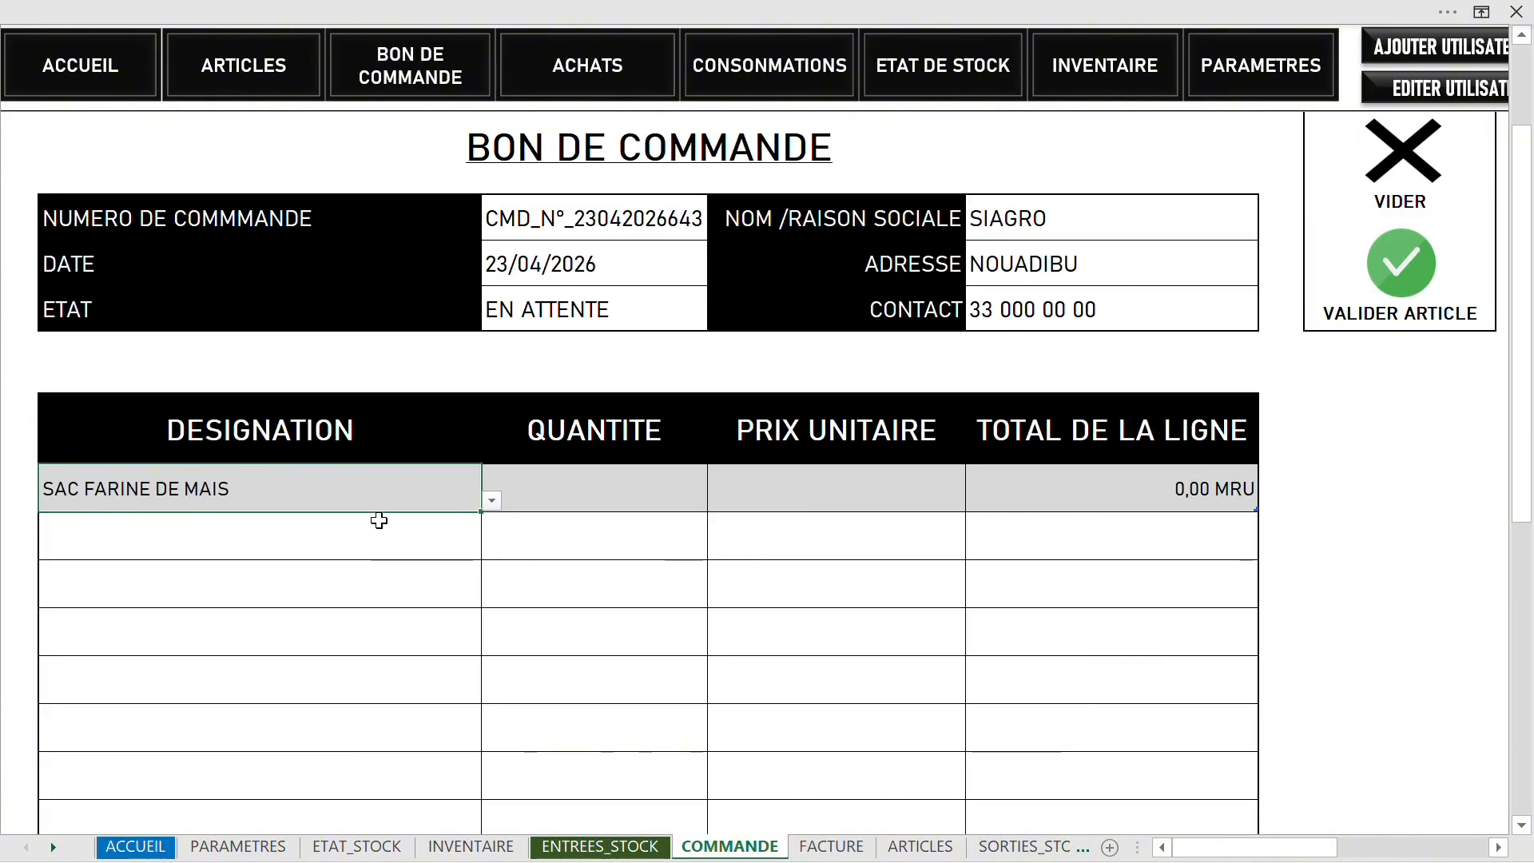
pyautogui.click(777, 493)
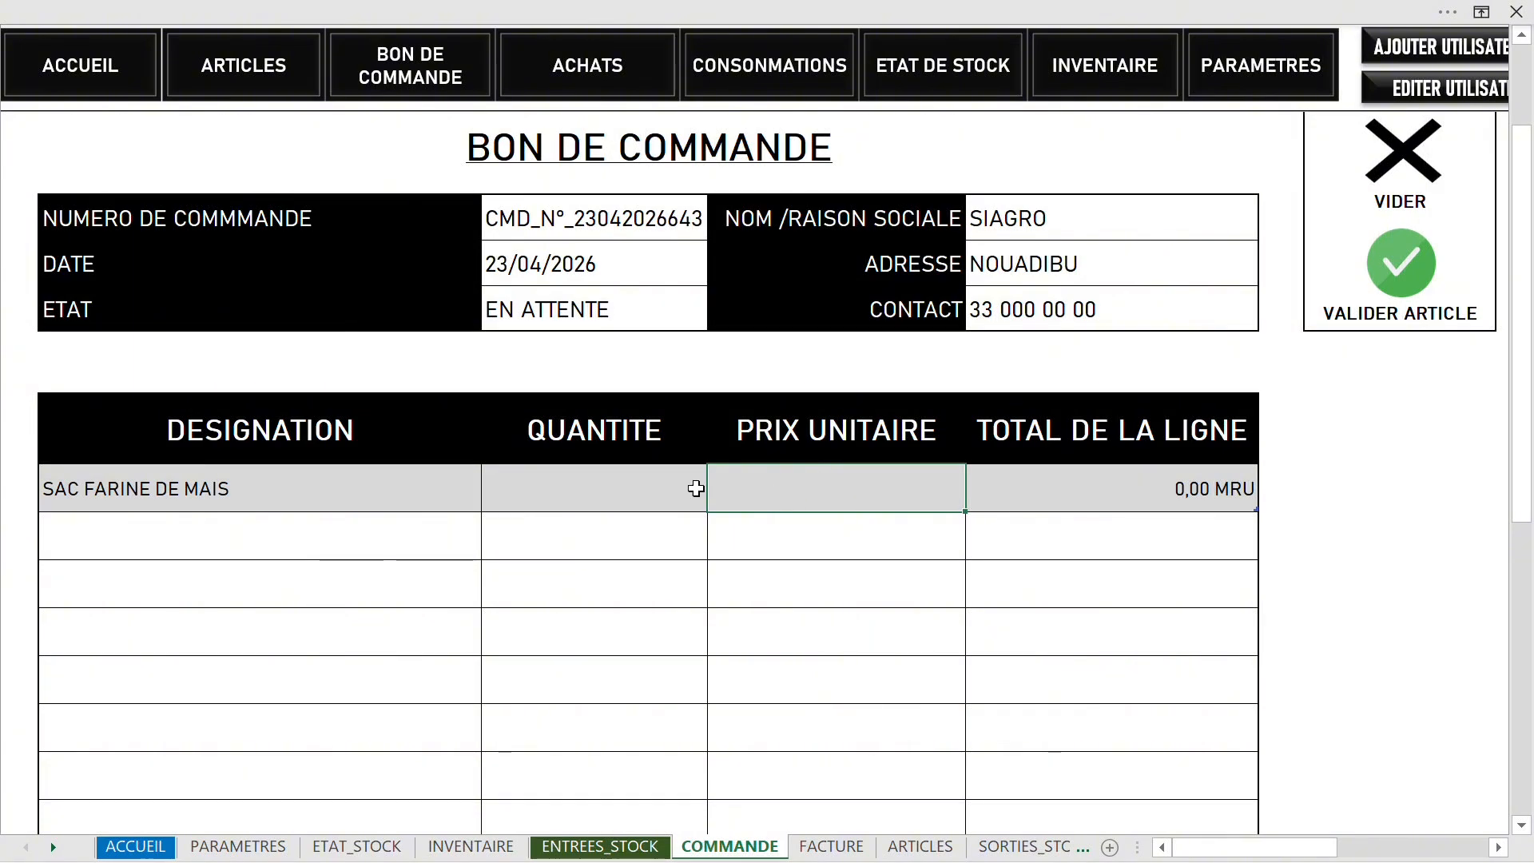
pyautogui.click(671, 489)
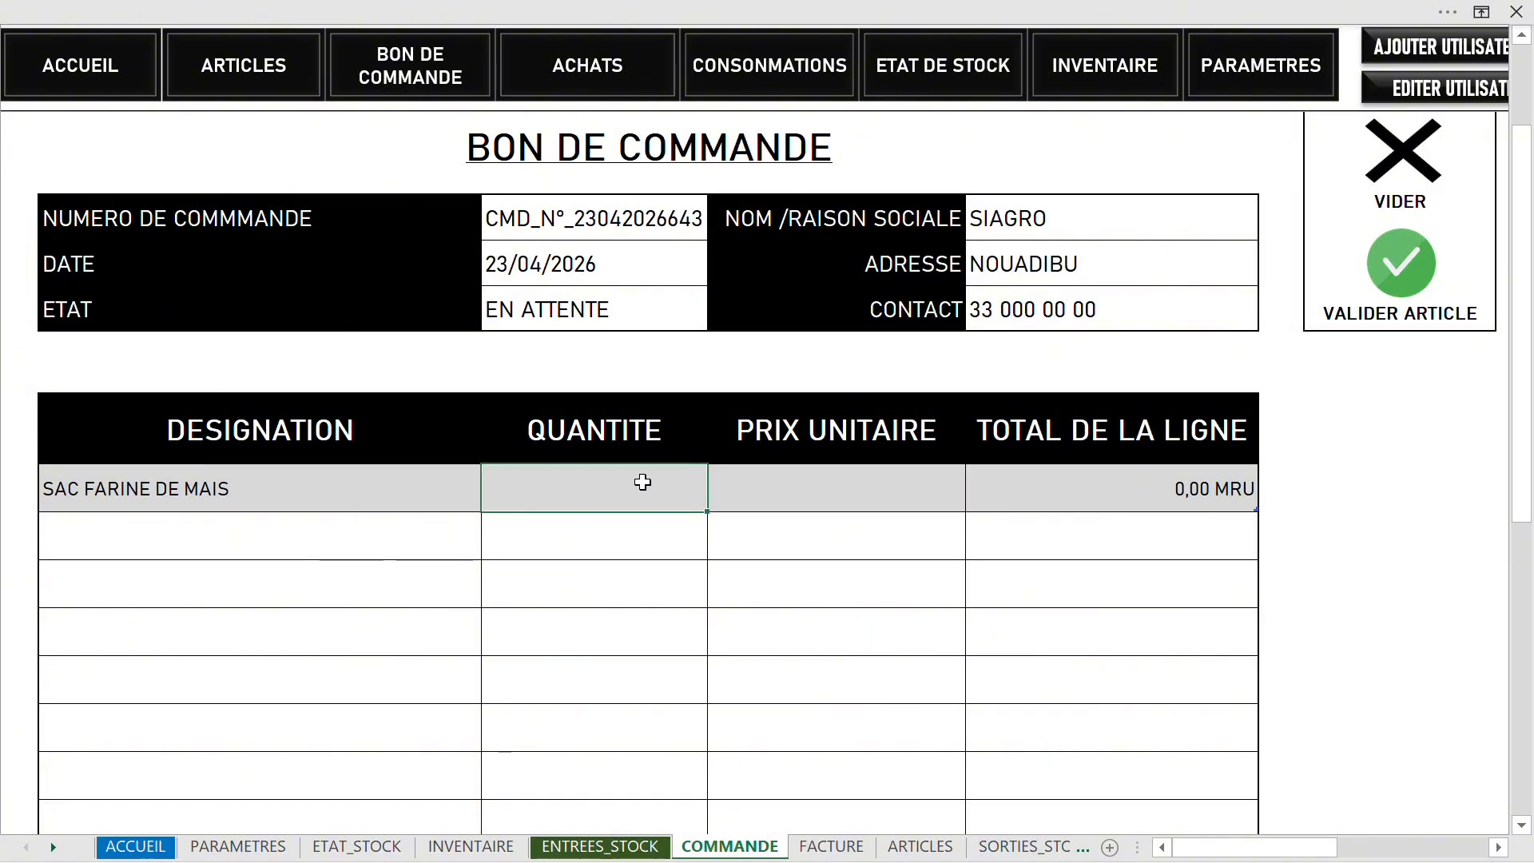
pyautogui.click(817, 481)
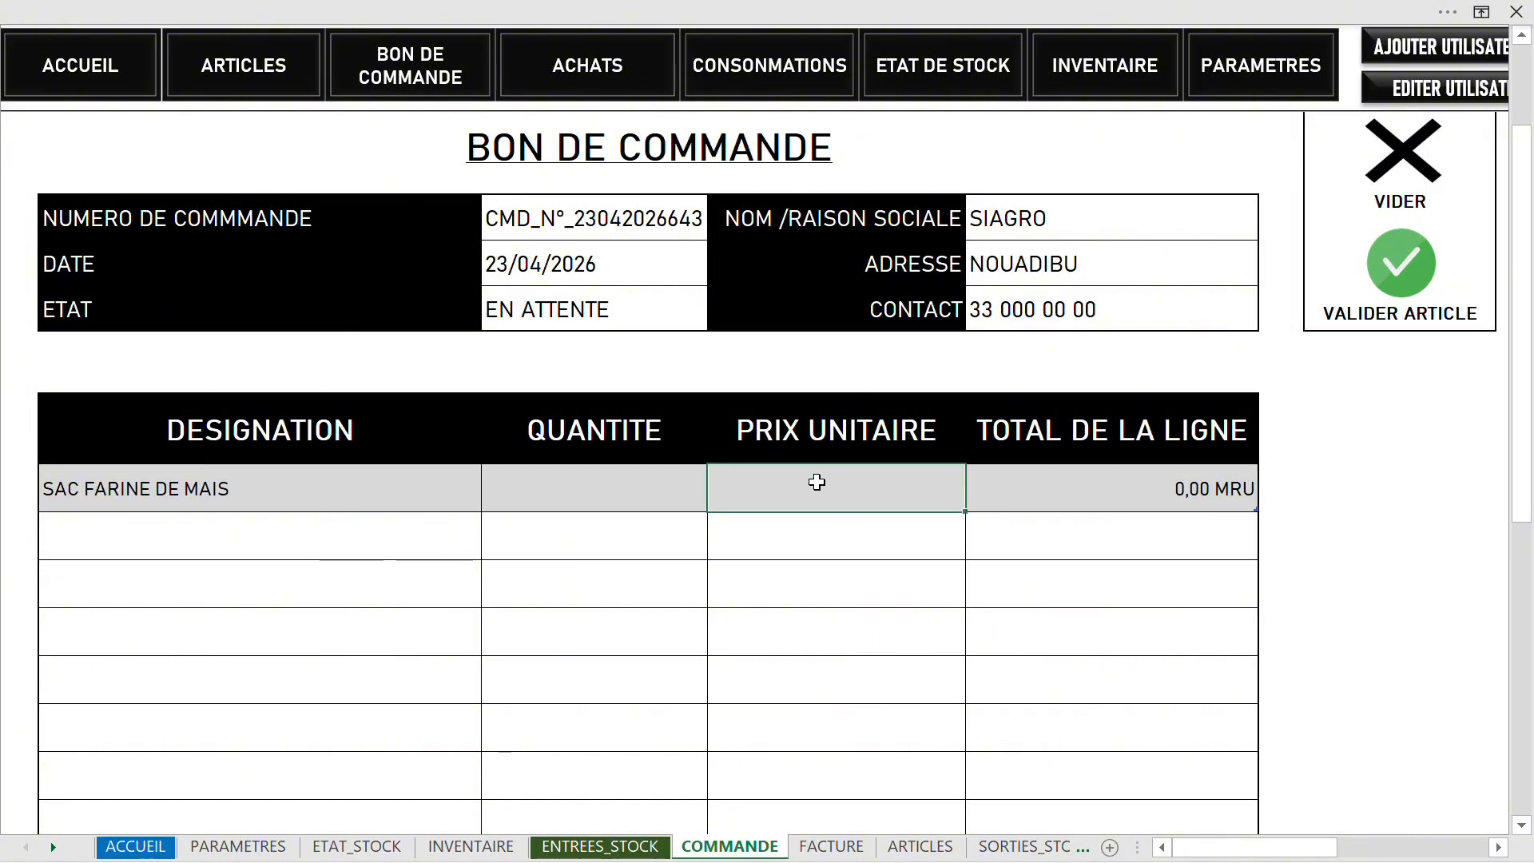
pyautogui.click(626, 479)
pyautogui.write('10')
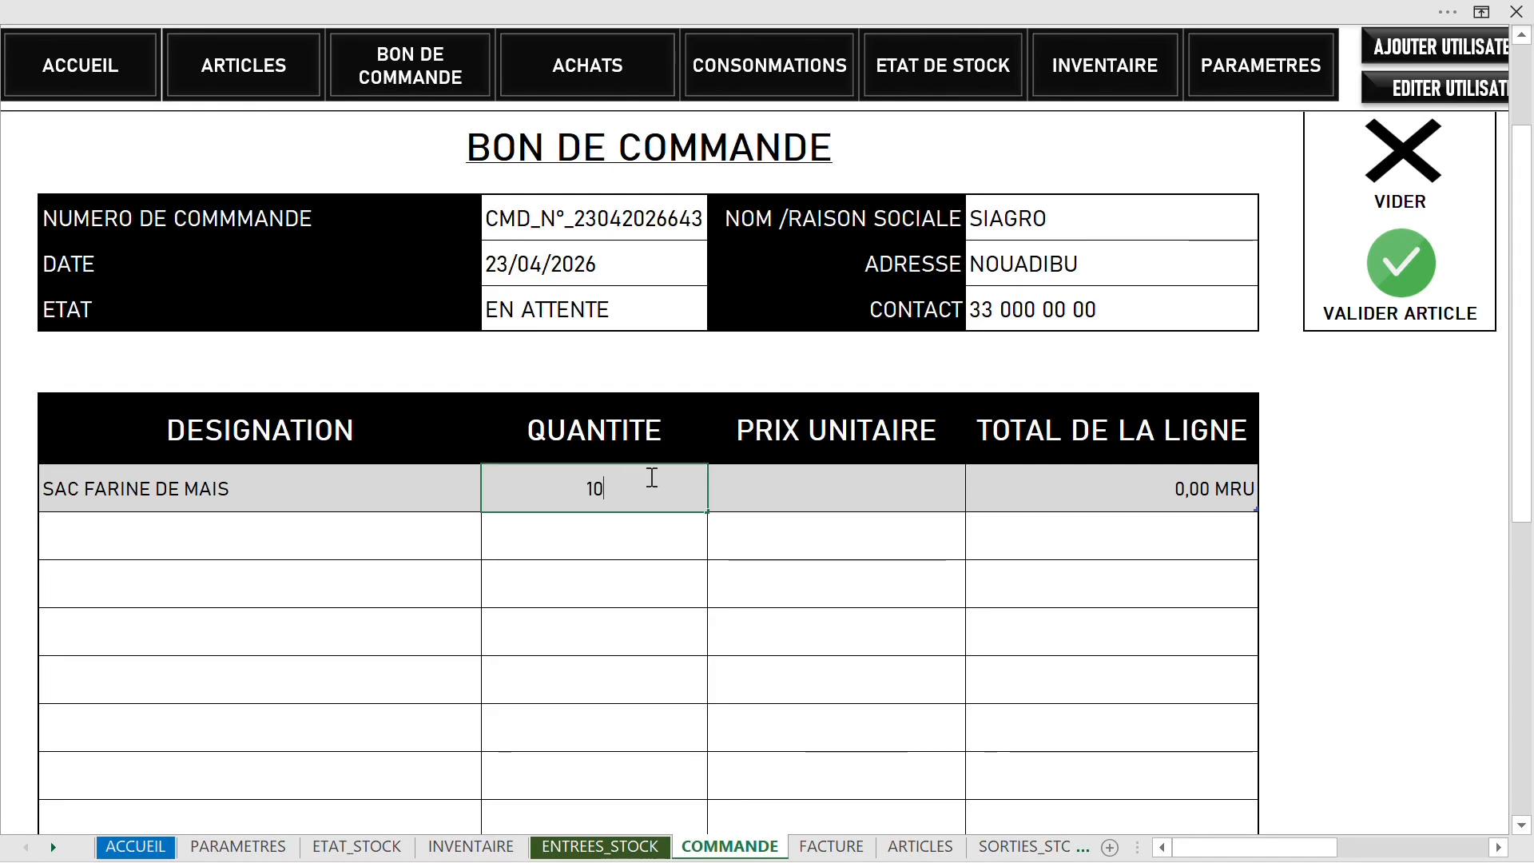
# Set the unit price of the SAC FARINE DE MAIS order line to 15000
pyautogui.click(819, 479)
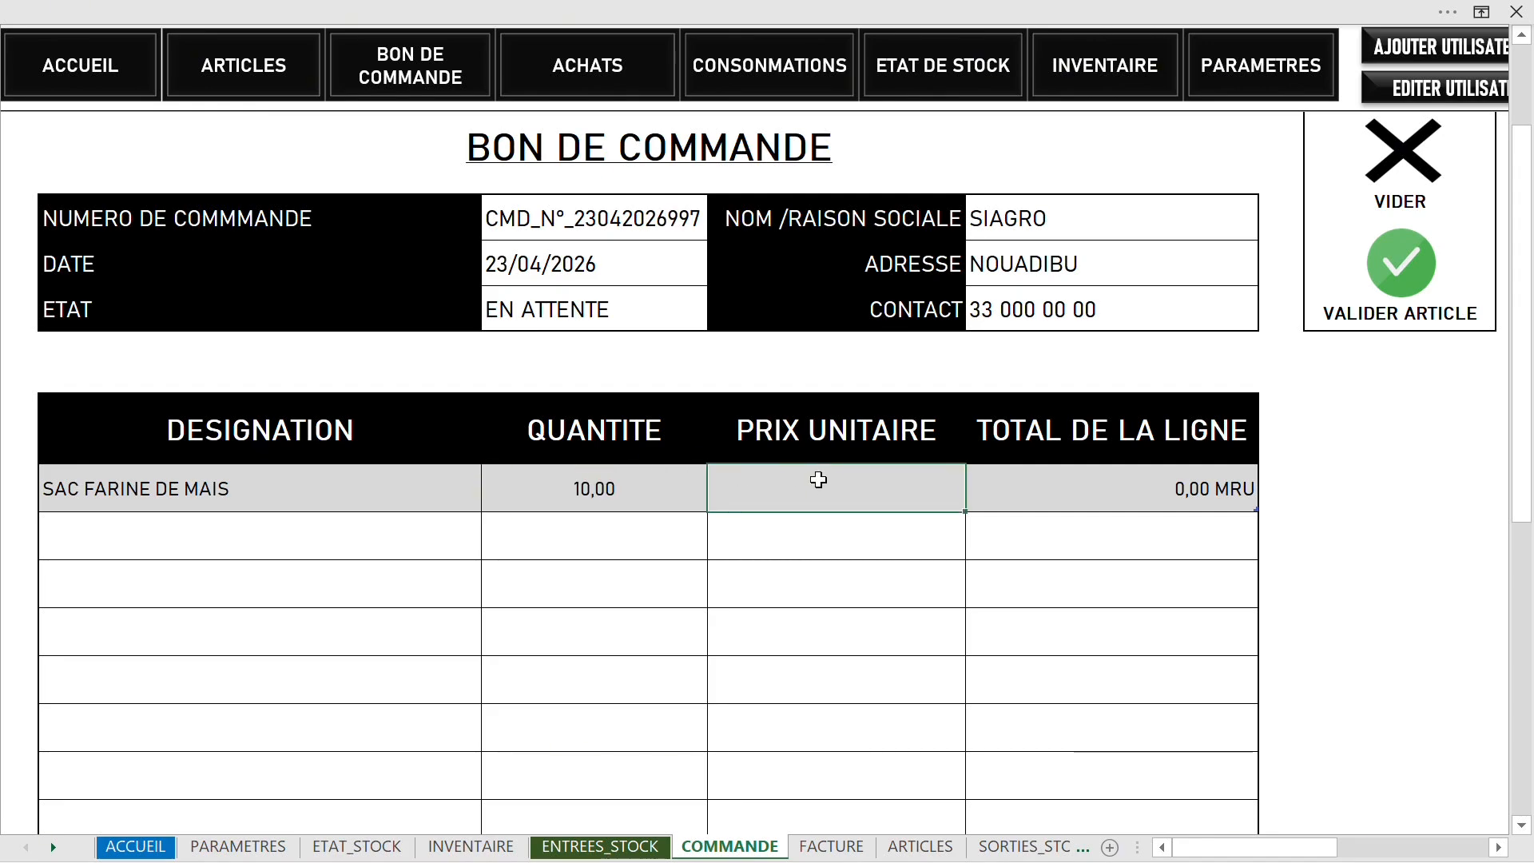
pyautogui.doubleClick(819, 480)
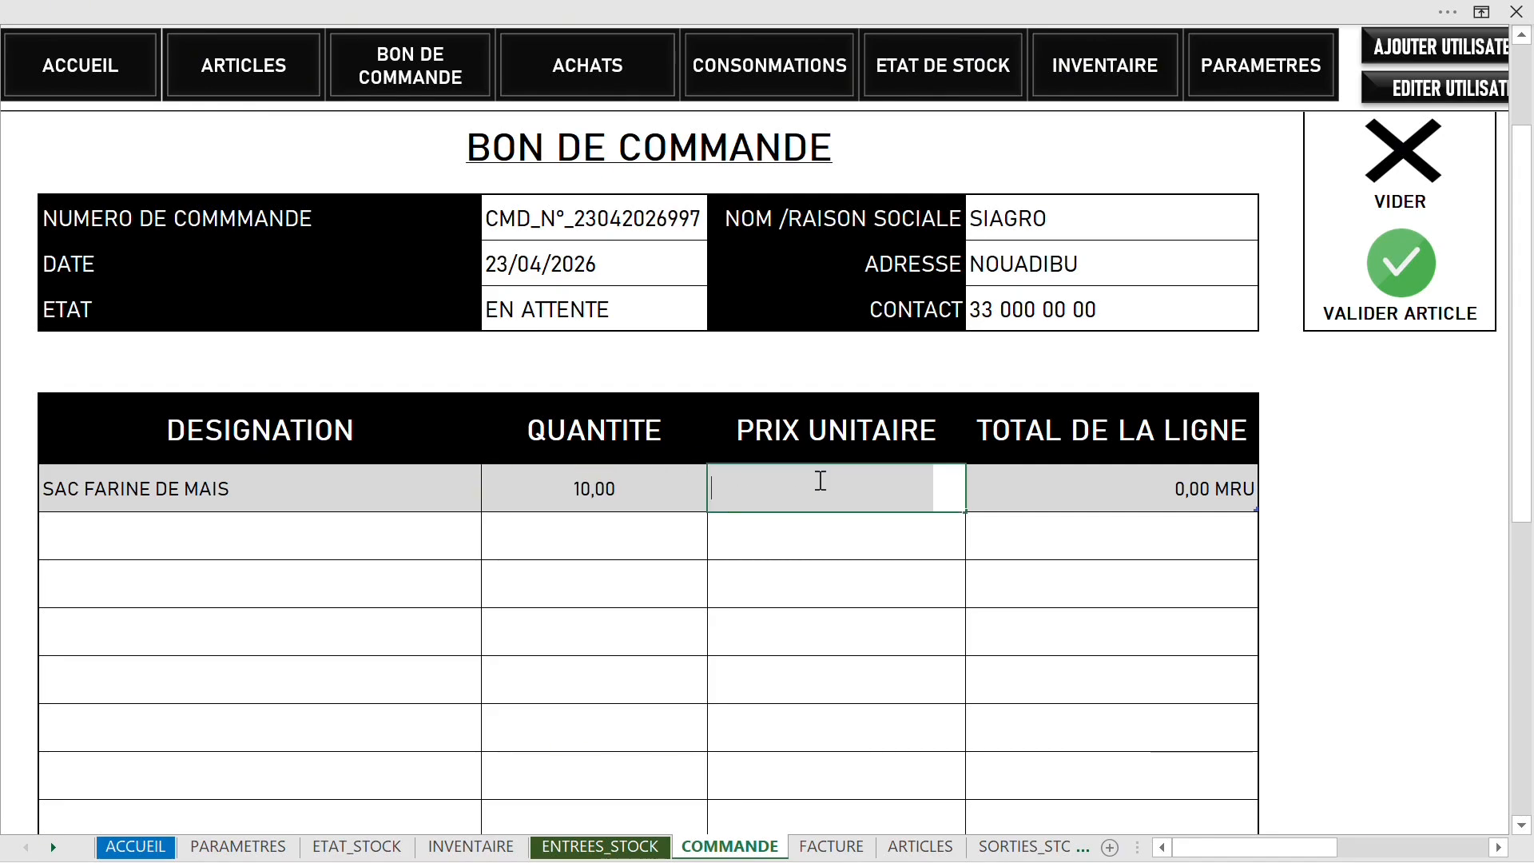
pyautogui.write('15 000')
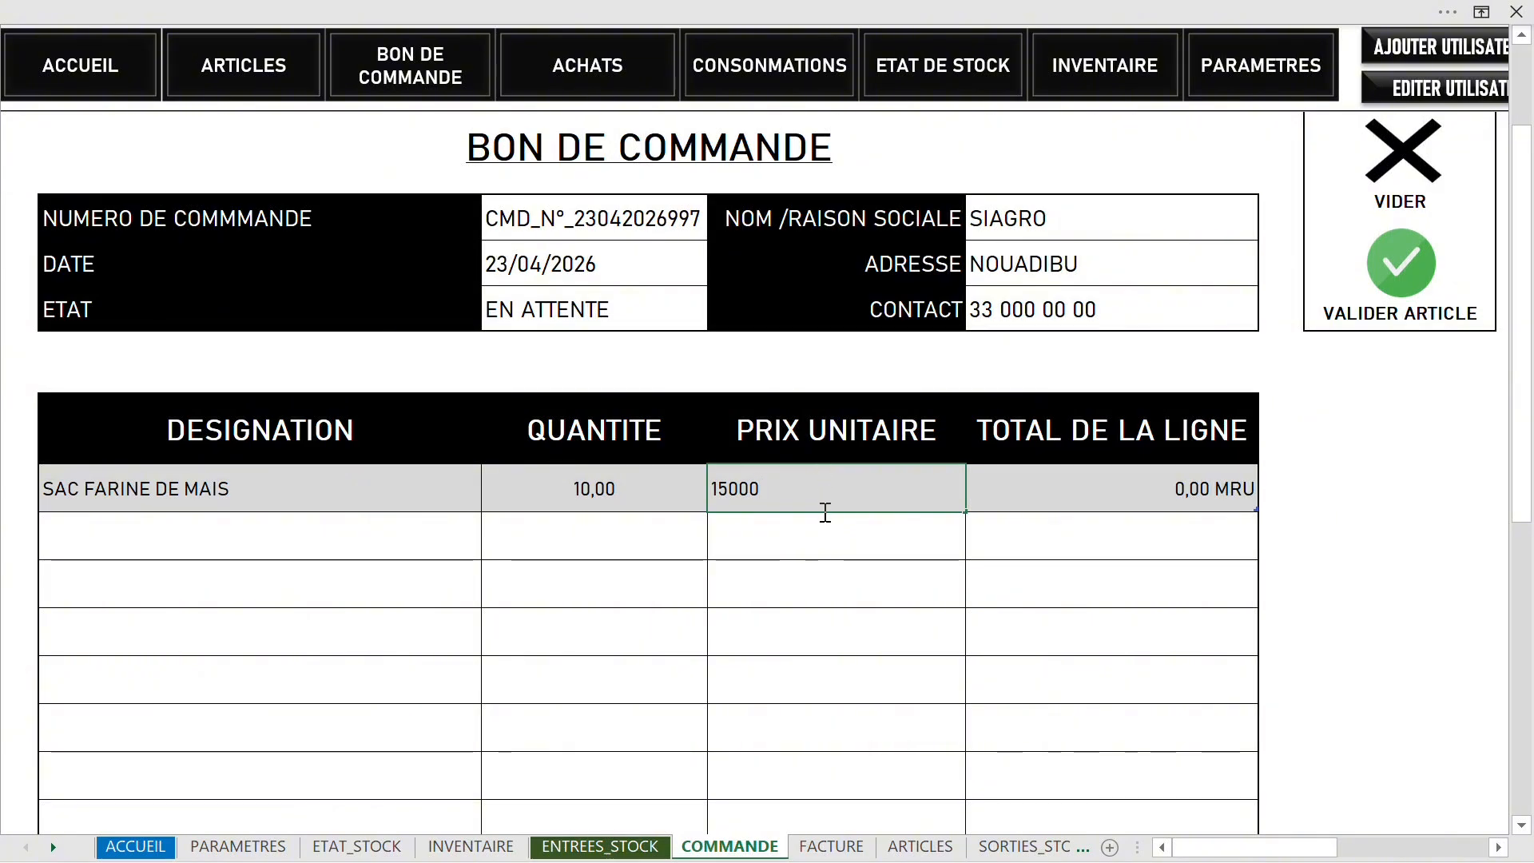
pyautogui.click(824, 515)
# Review the order's totals, then finalize the purchase order and generate its printable PDF
pyautogui.scroll(-2, 527, 518)
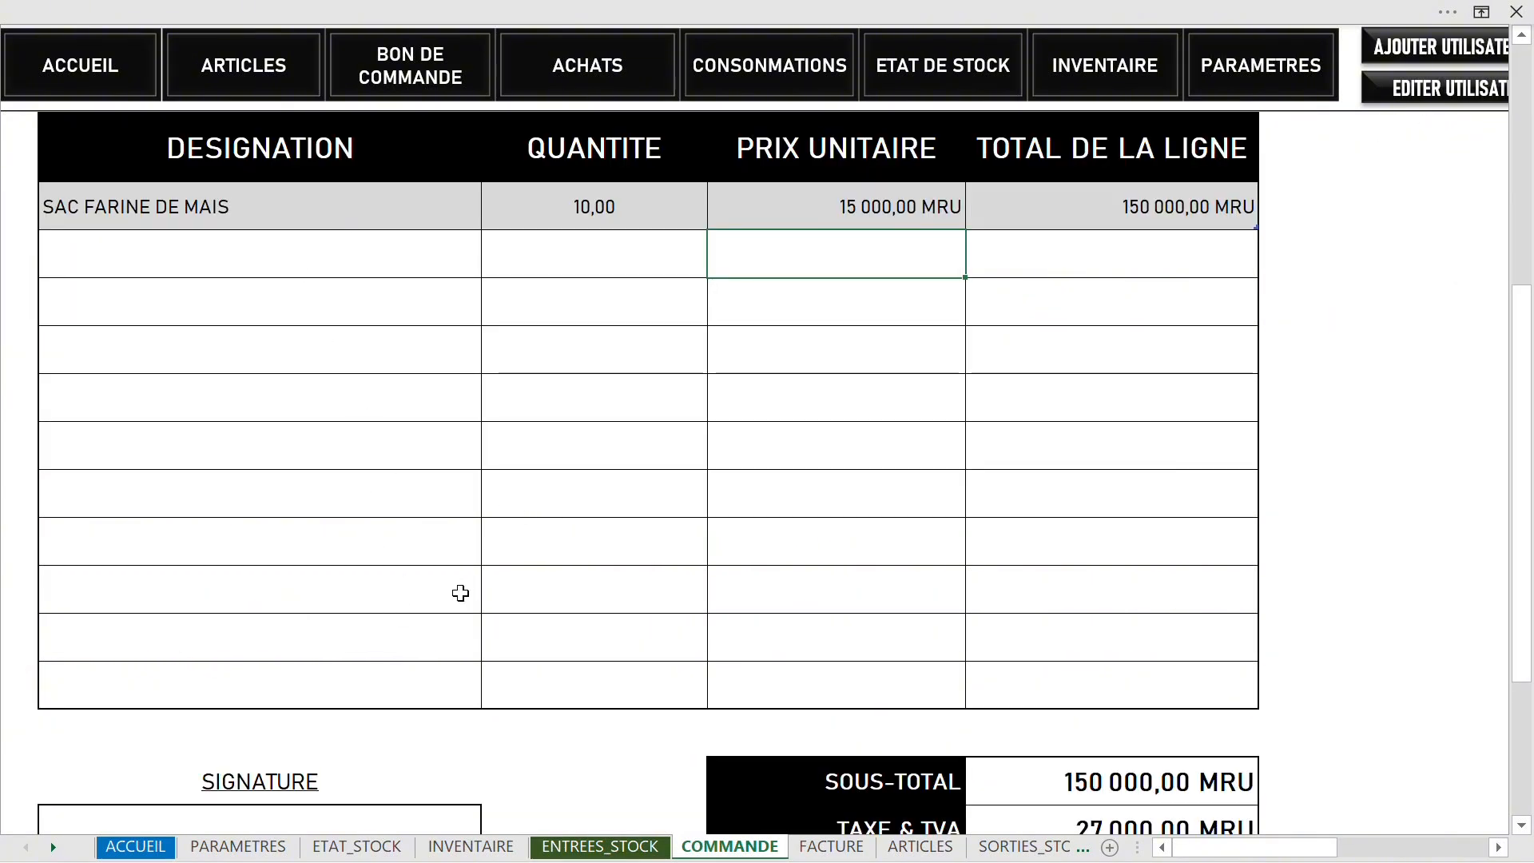
pyautogui.scroll(-1, 911, 731)
pyautogui.scroll(3, 929, 728)
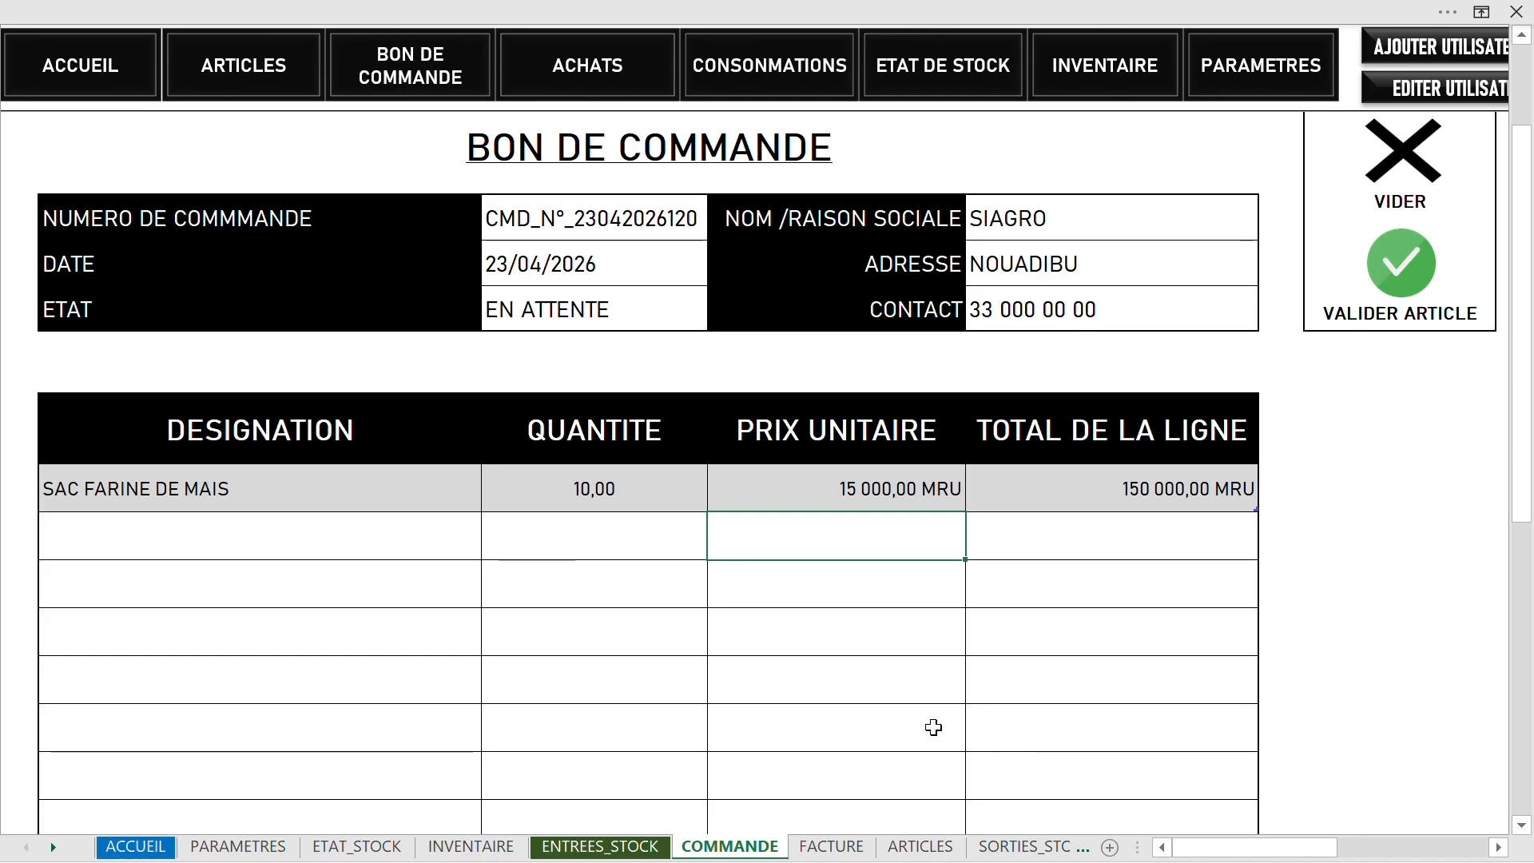
pyautogui.scroll(2, 932, 726)
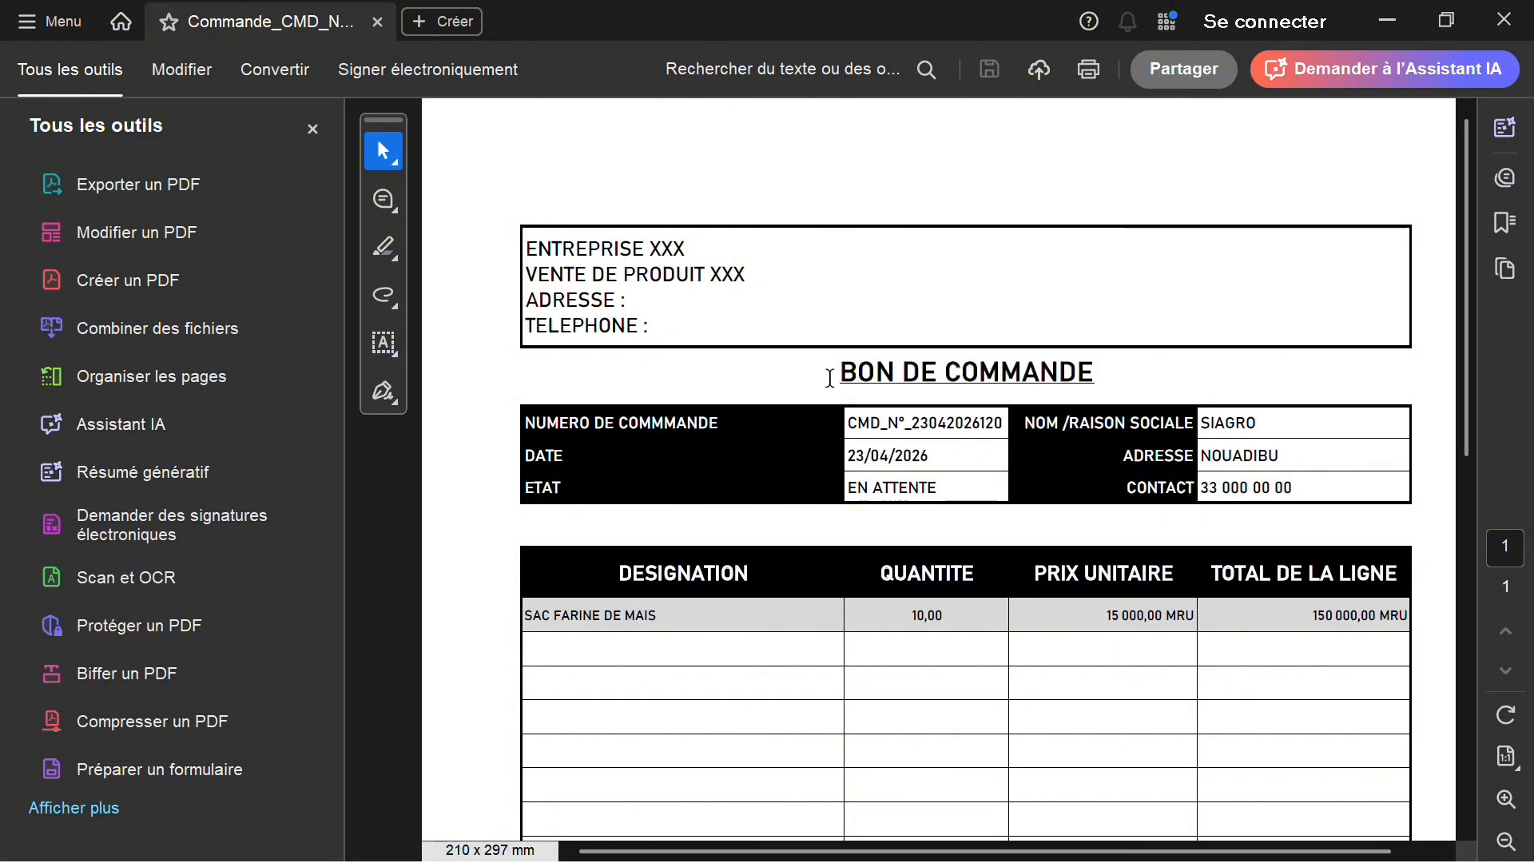
# Copy the order number from the generated PDF and return to the Excel workbook
pyautogui.moveTo(1004, 423); pyautogui.dragTo(850, 431)
pyautogui.hotkey('ctrl', 'c')
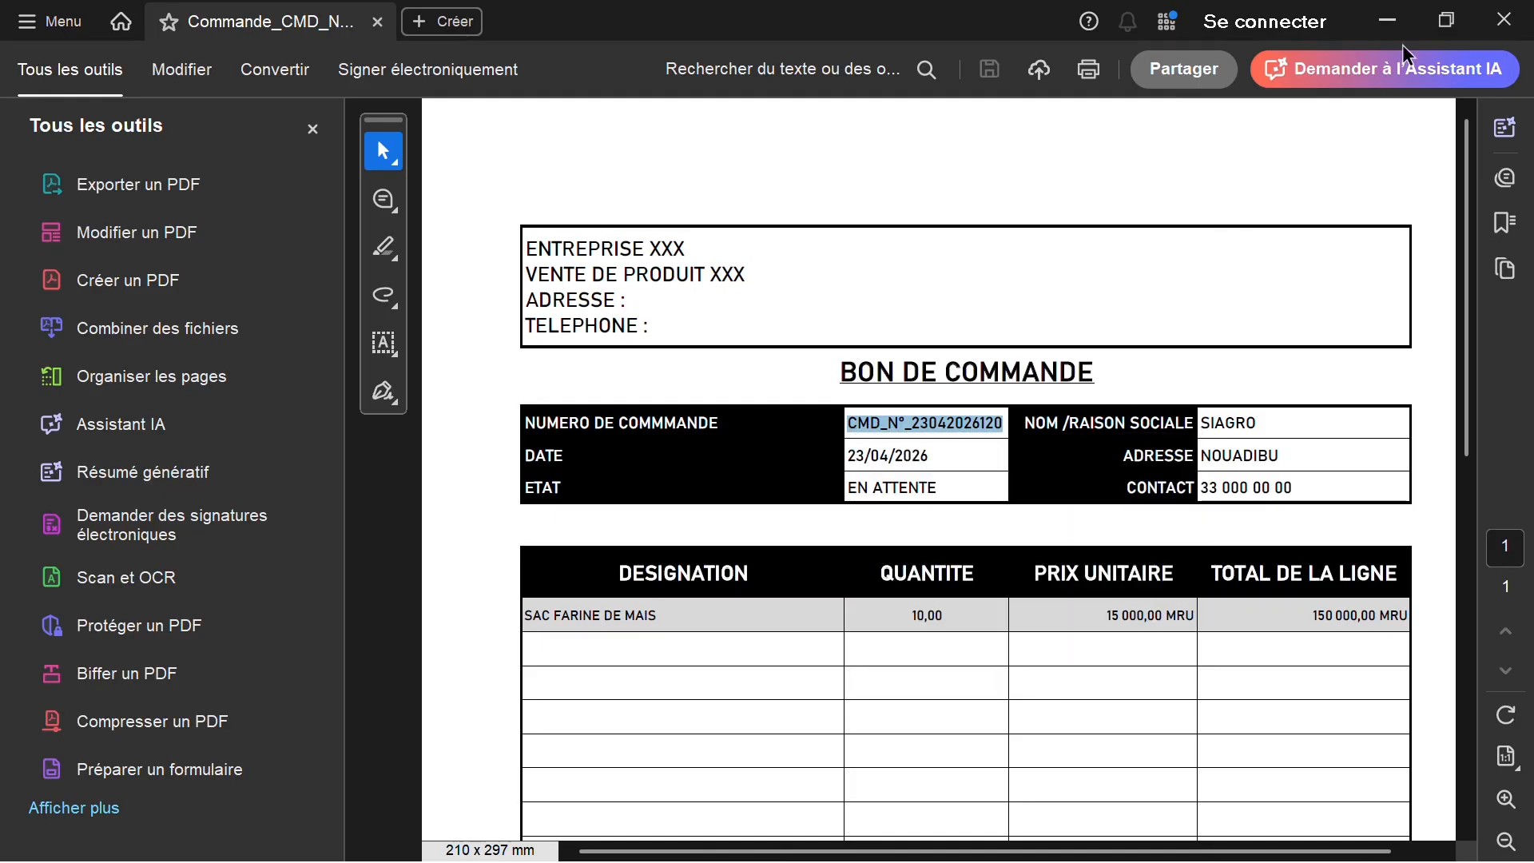
pyautogui.click(1388, 20)
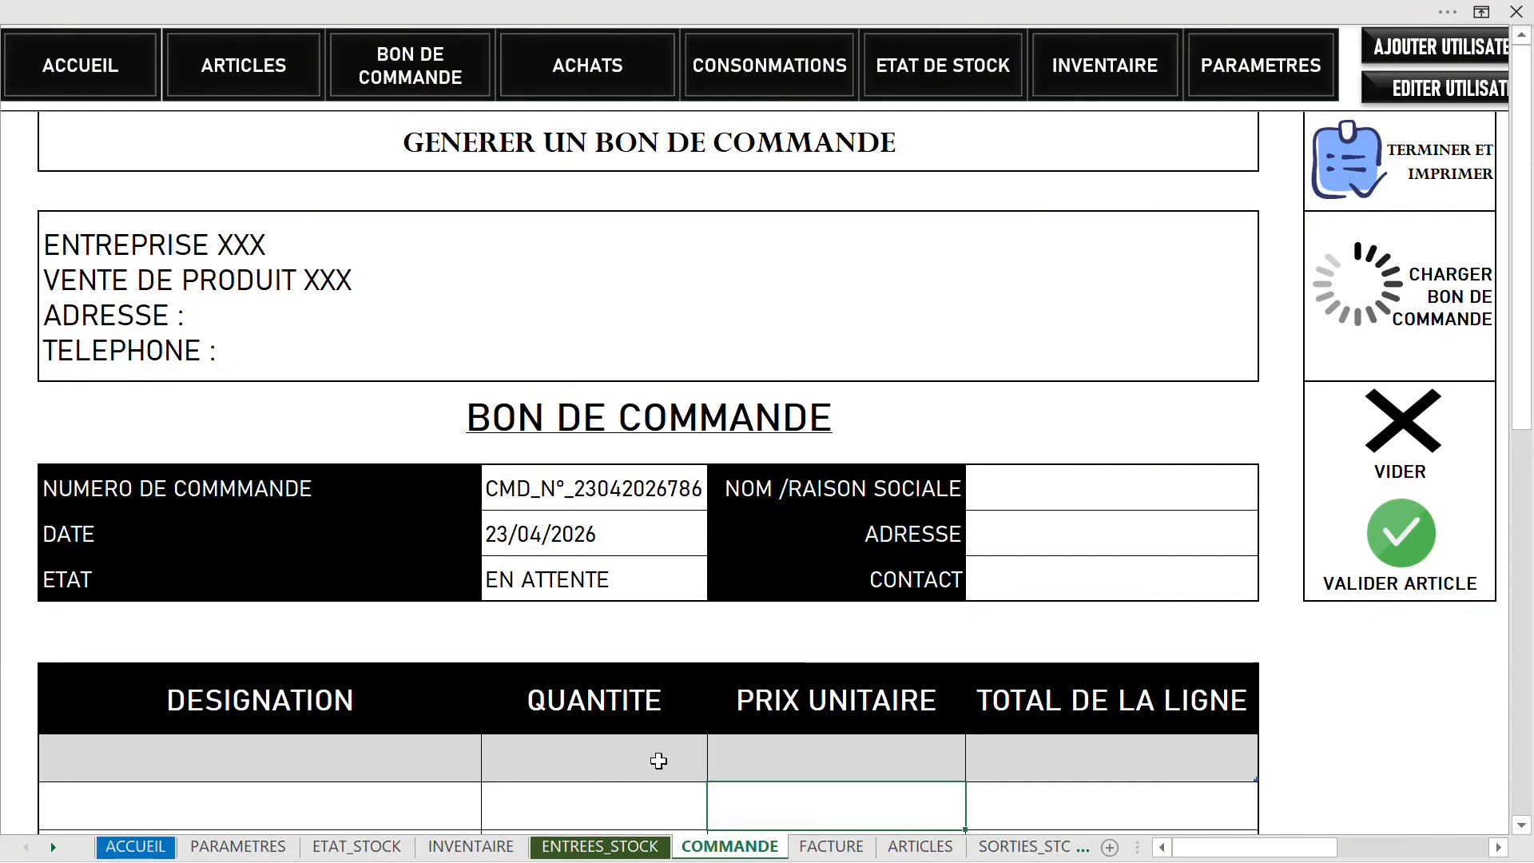
# Load the saved purchase order using the copied order number and review its lines and totals
pyautogui.click(1357, 276)
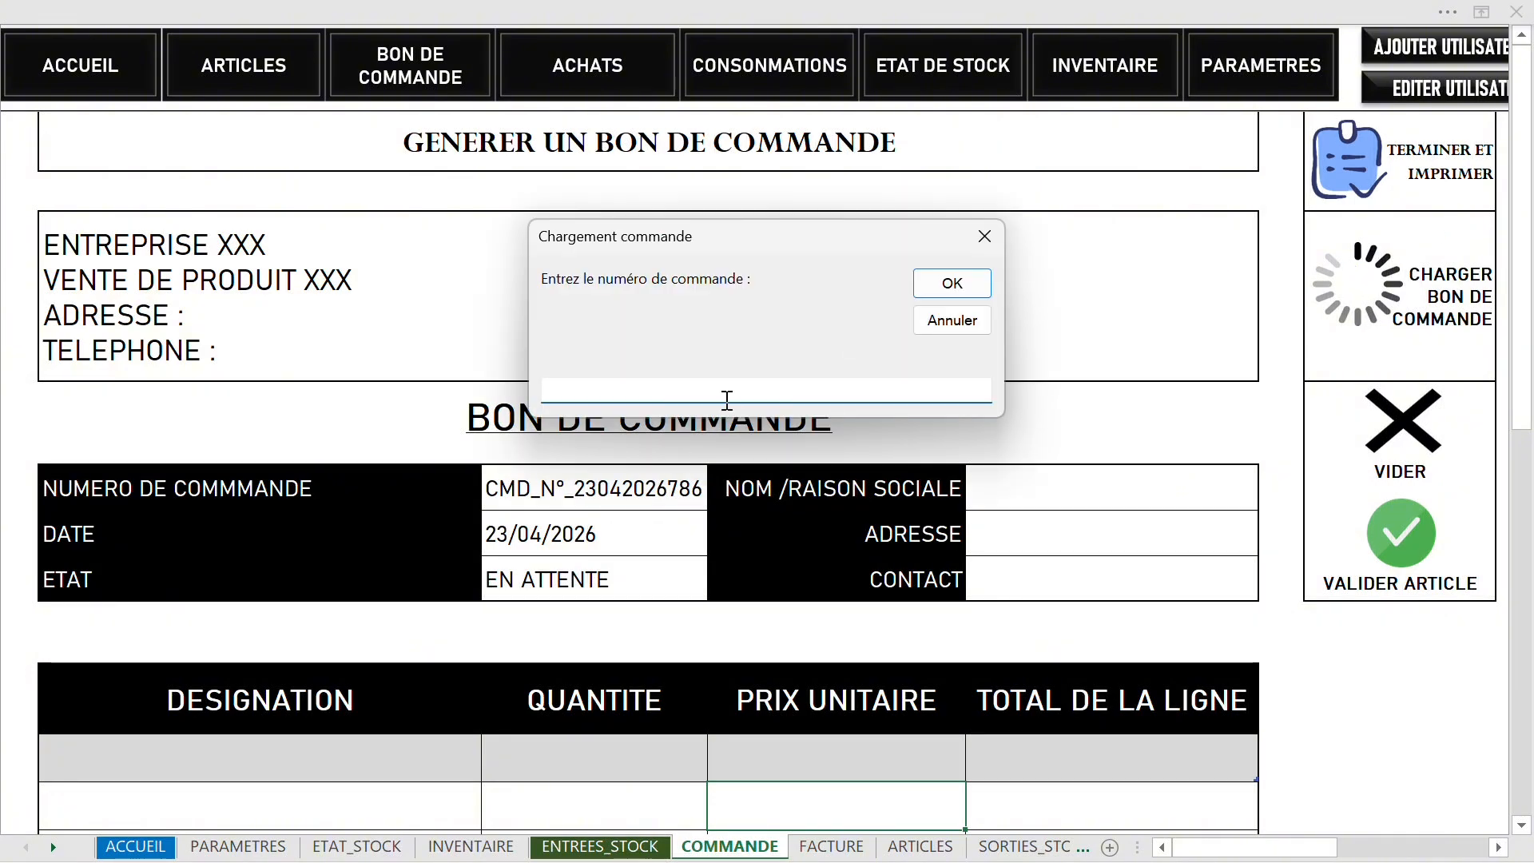
pyautogui.hotkey('ctrl', 'v')
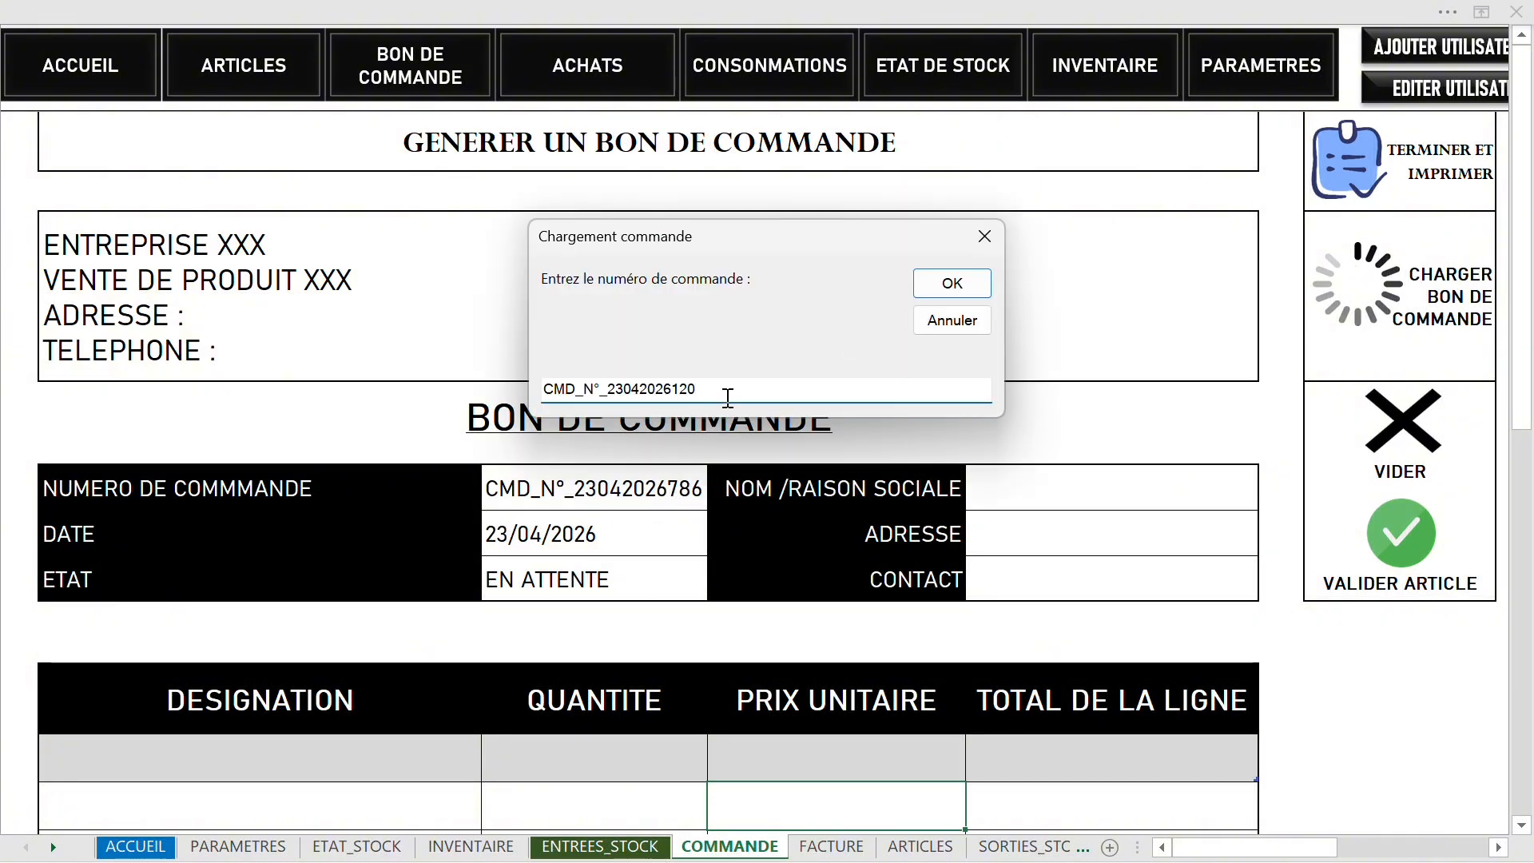
pyautogui.click(984, 286)
pyautogui.click(881, 518)
pyautogui.scroll(-4, 846, 640)
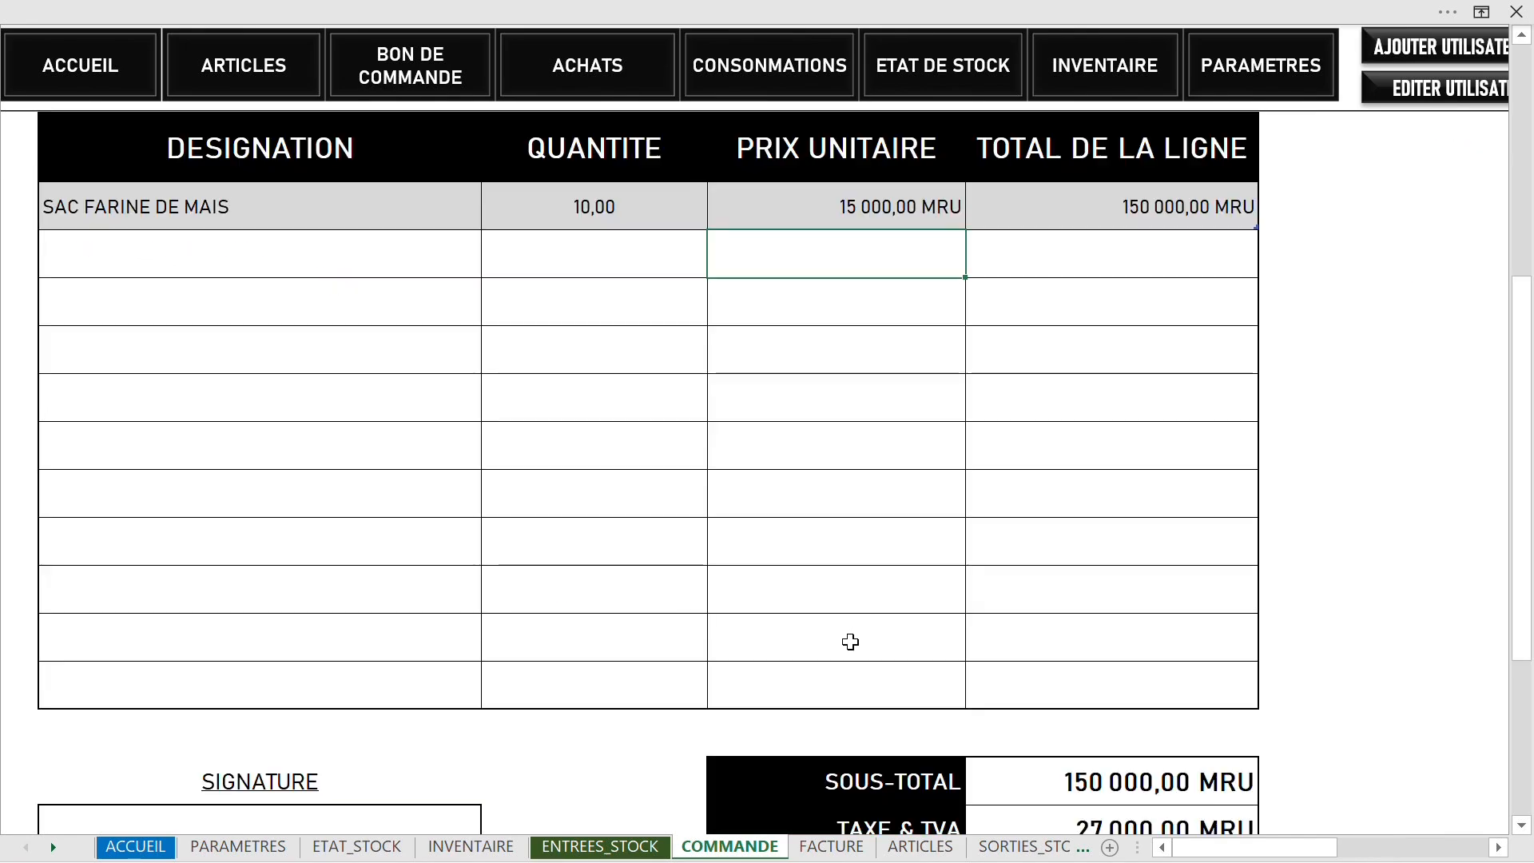
pyautogui.scroll(-1, 788, 671)
pyautogui.scroll(3, 878, 660)
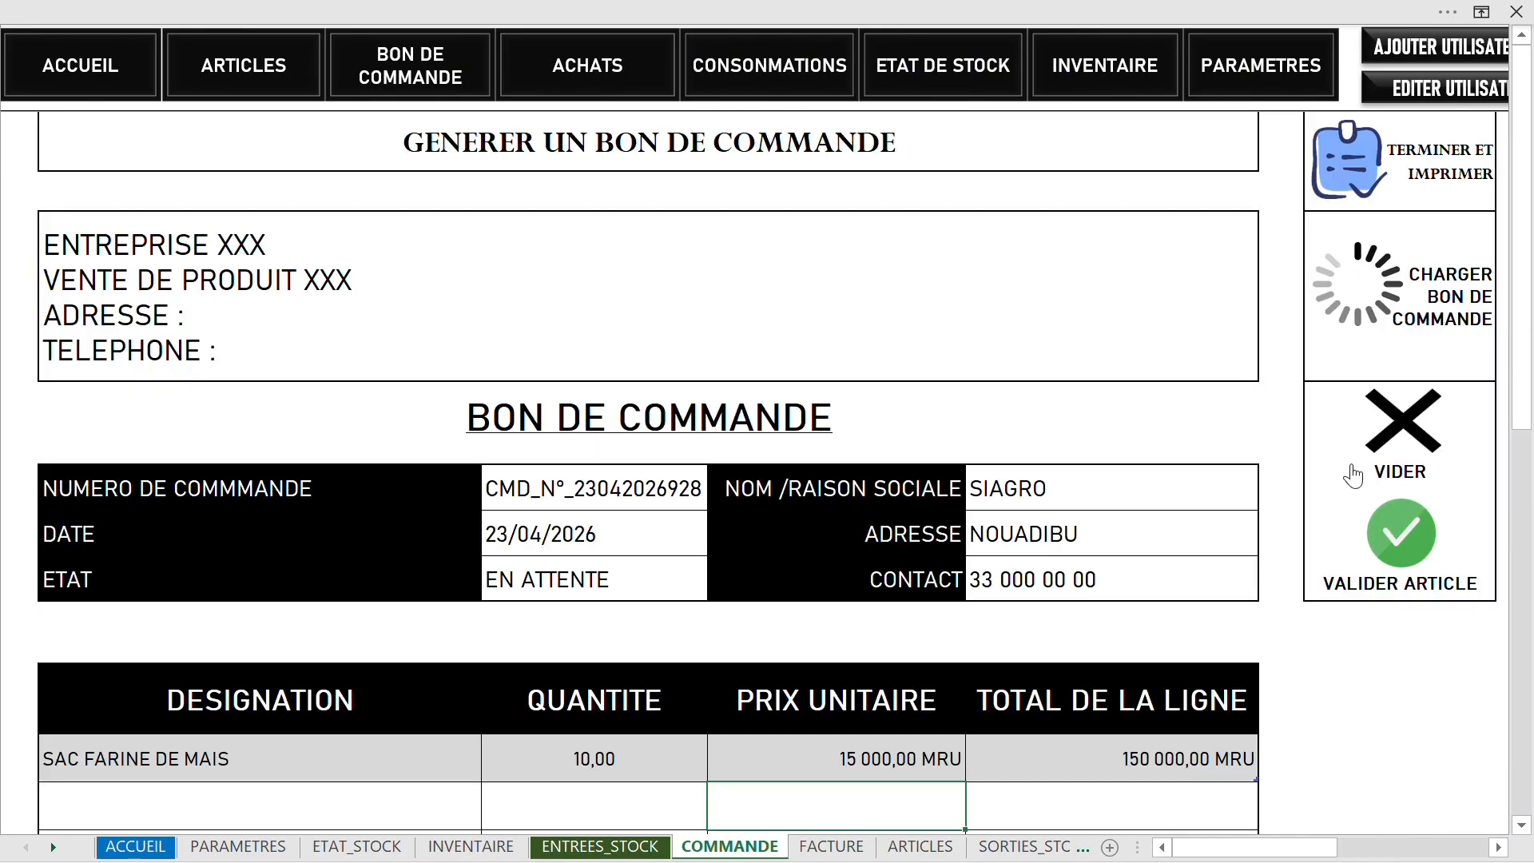
pyautogui.scroll(2, 1353, 472)
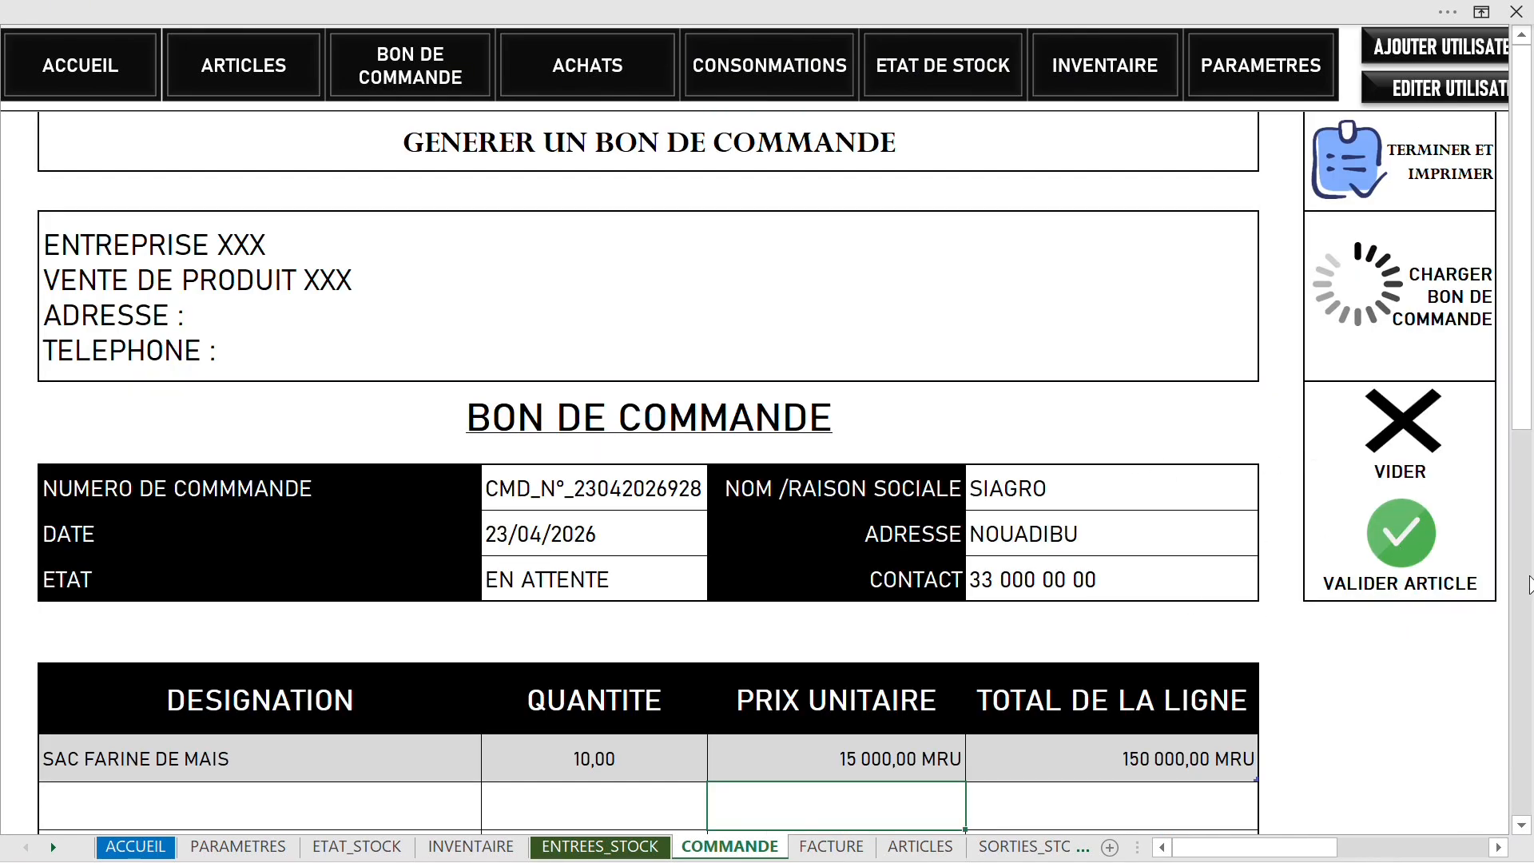
# Start validating the pending SAC FARINE DE MAIS order from the order list and enter a received quantity of 10
pyautogui.click(1440, 552)
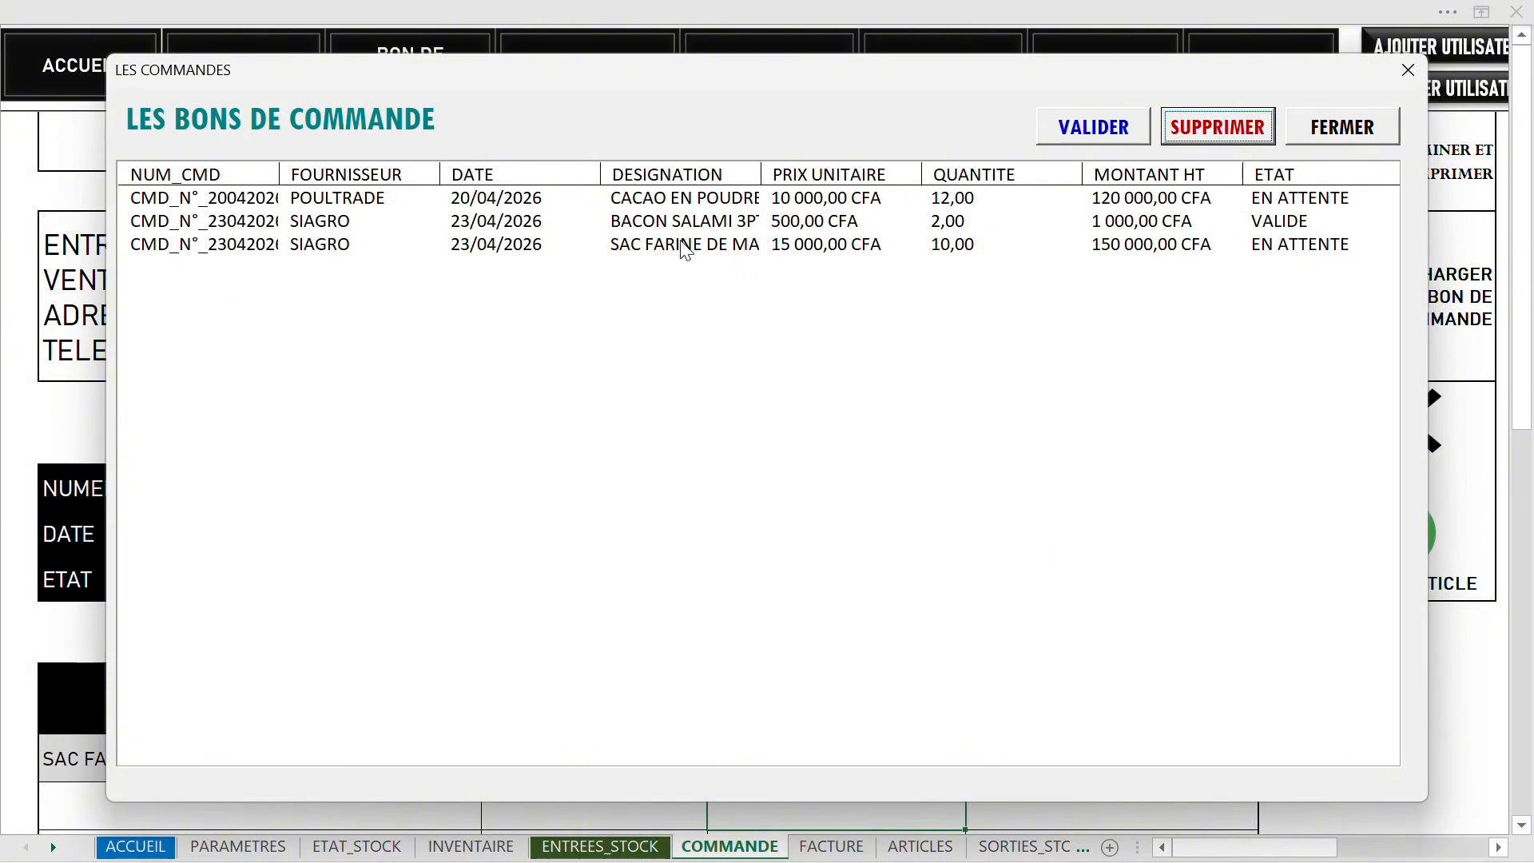
pyautogui.click(644, 244)
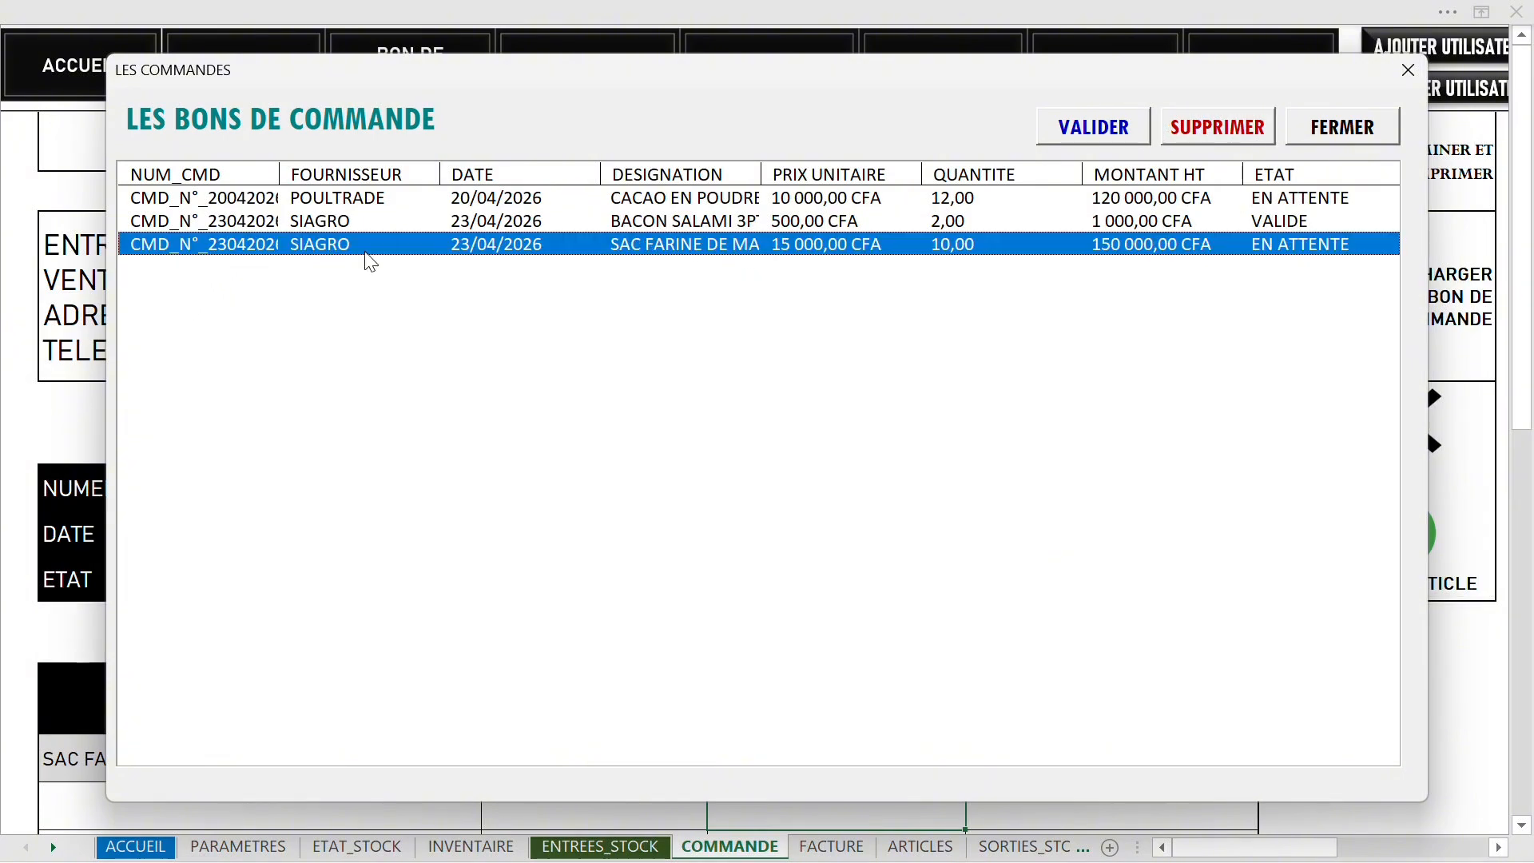
pyautogui.click(1093, 126)
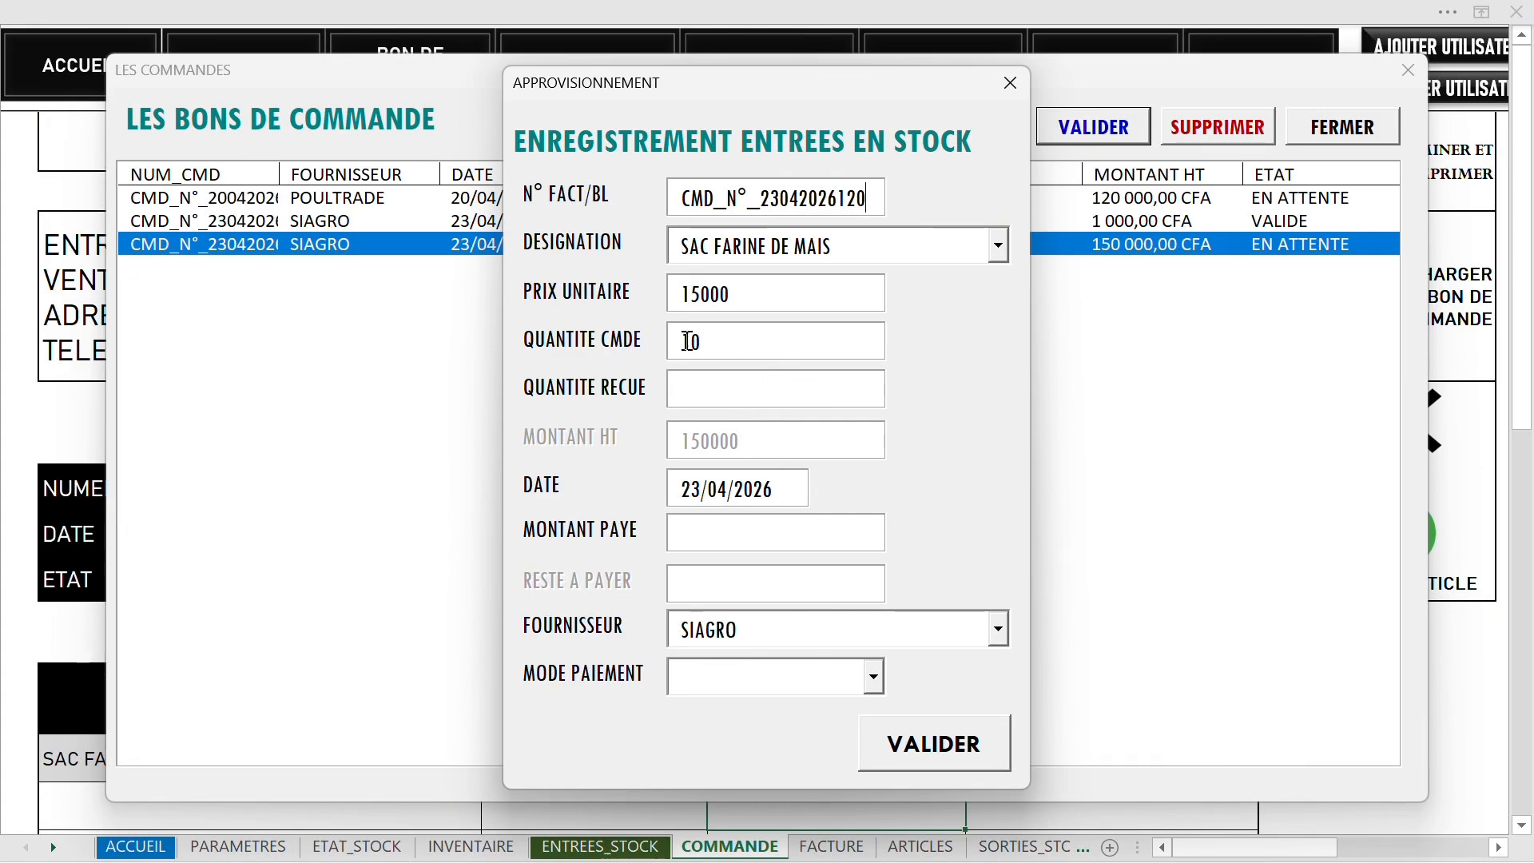
pyautogui.click(719, 379)
pyautogui.write('10')
# Set the amount paid to 150000 with payment mode ESPECES, then validate the stock entry and close the order list
pyautogui.click(748, 539)
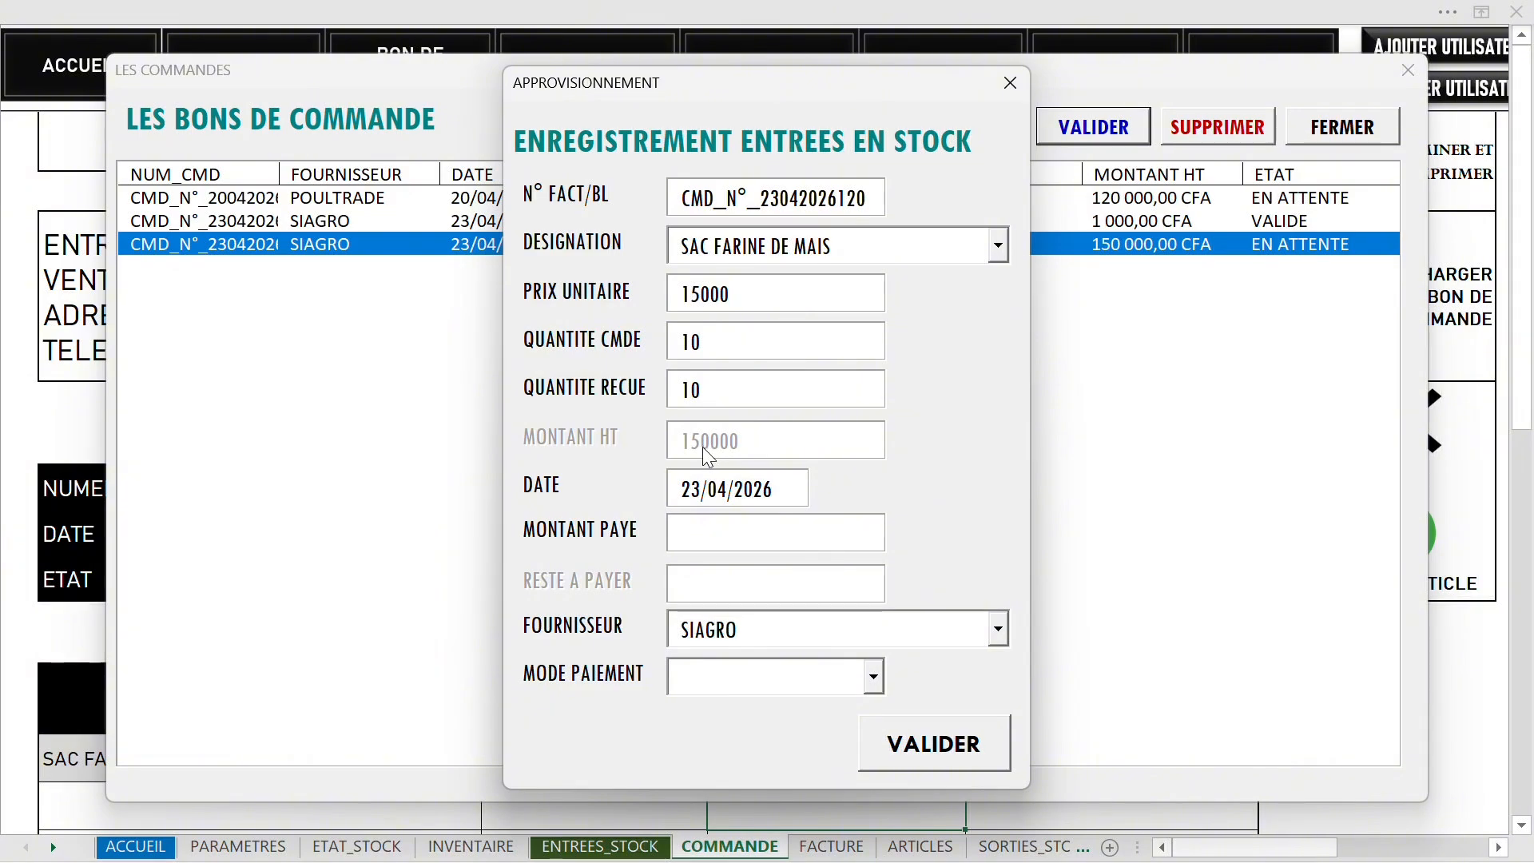
pyautogui.write('150000')
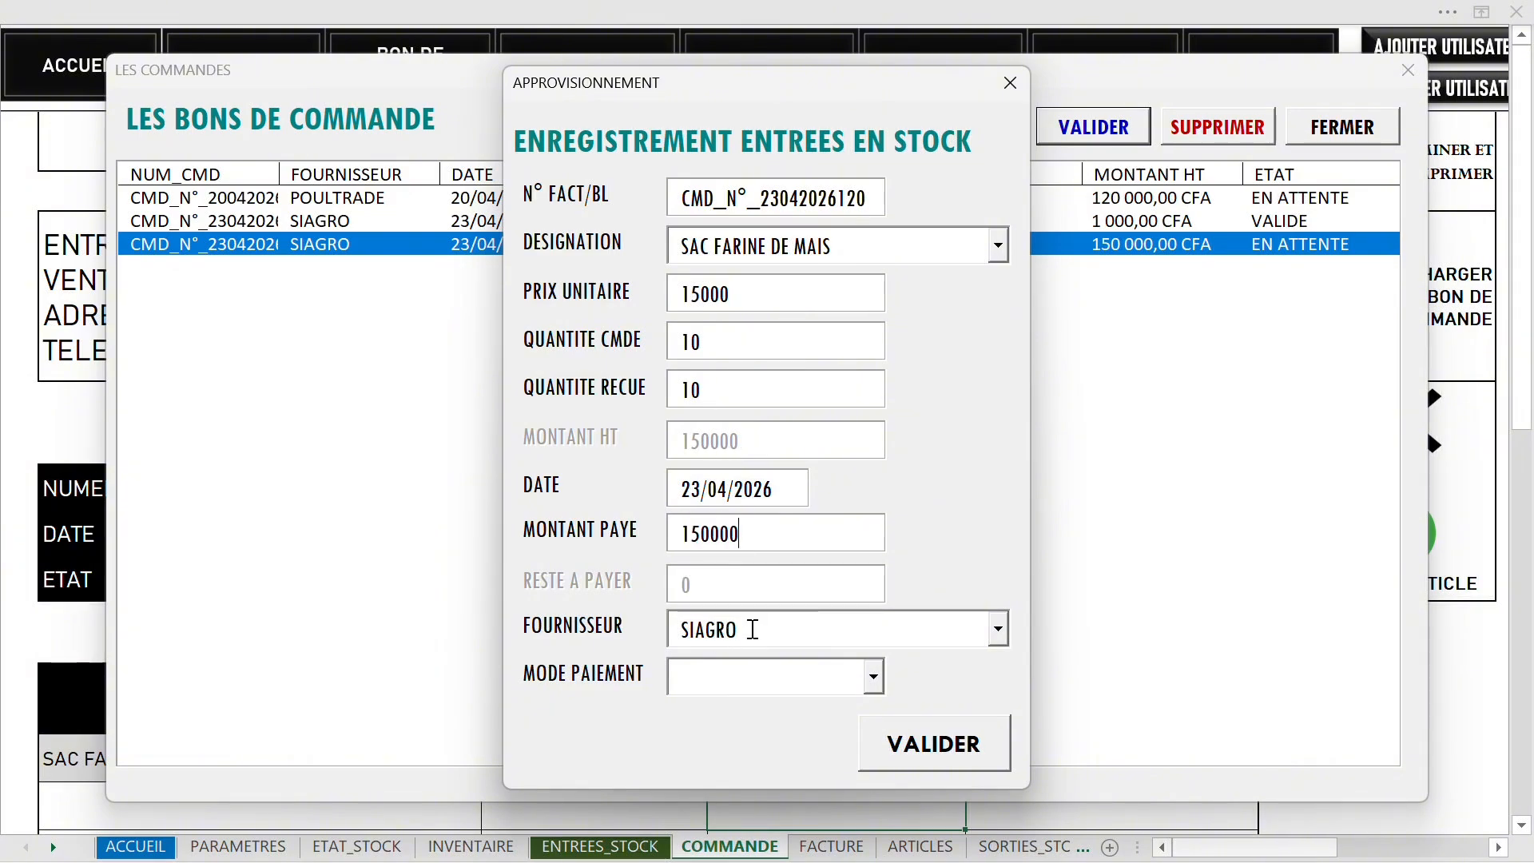
pyautogui.click(874, 678)
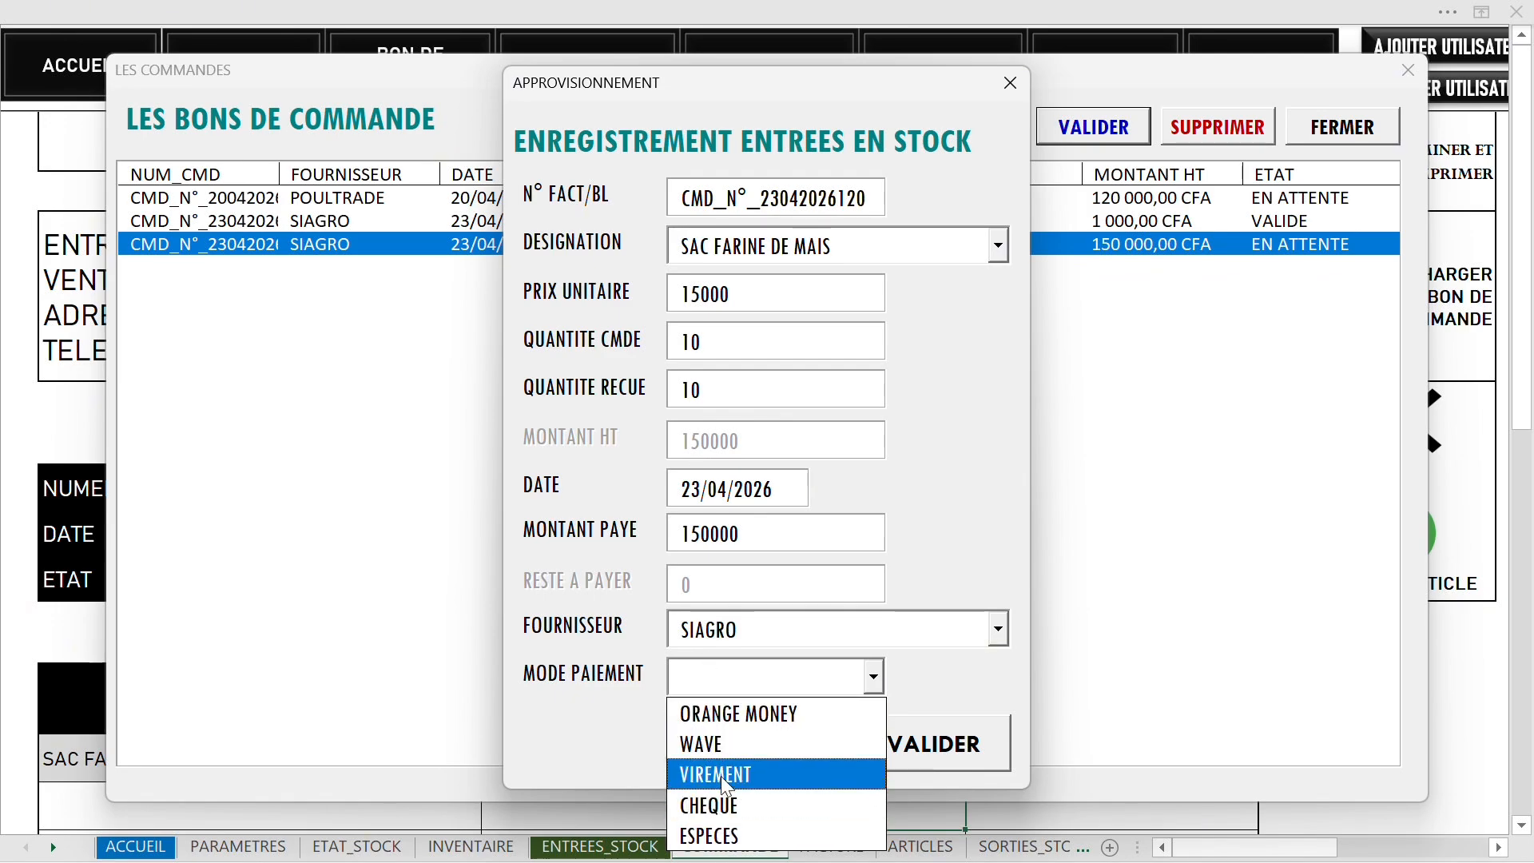
pyautogui.click(723, 836)
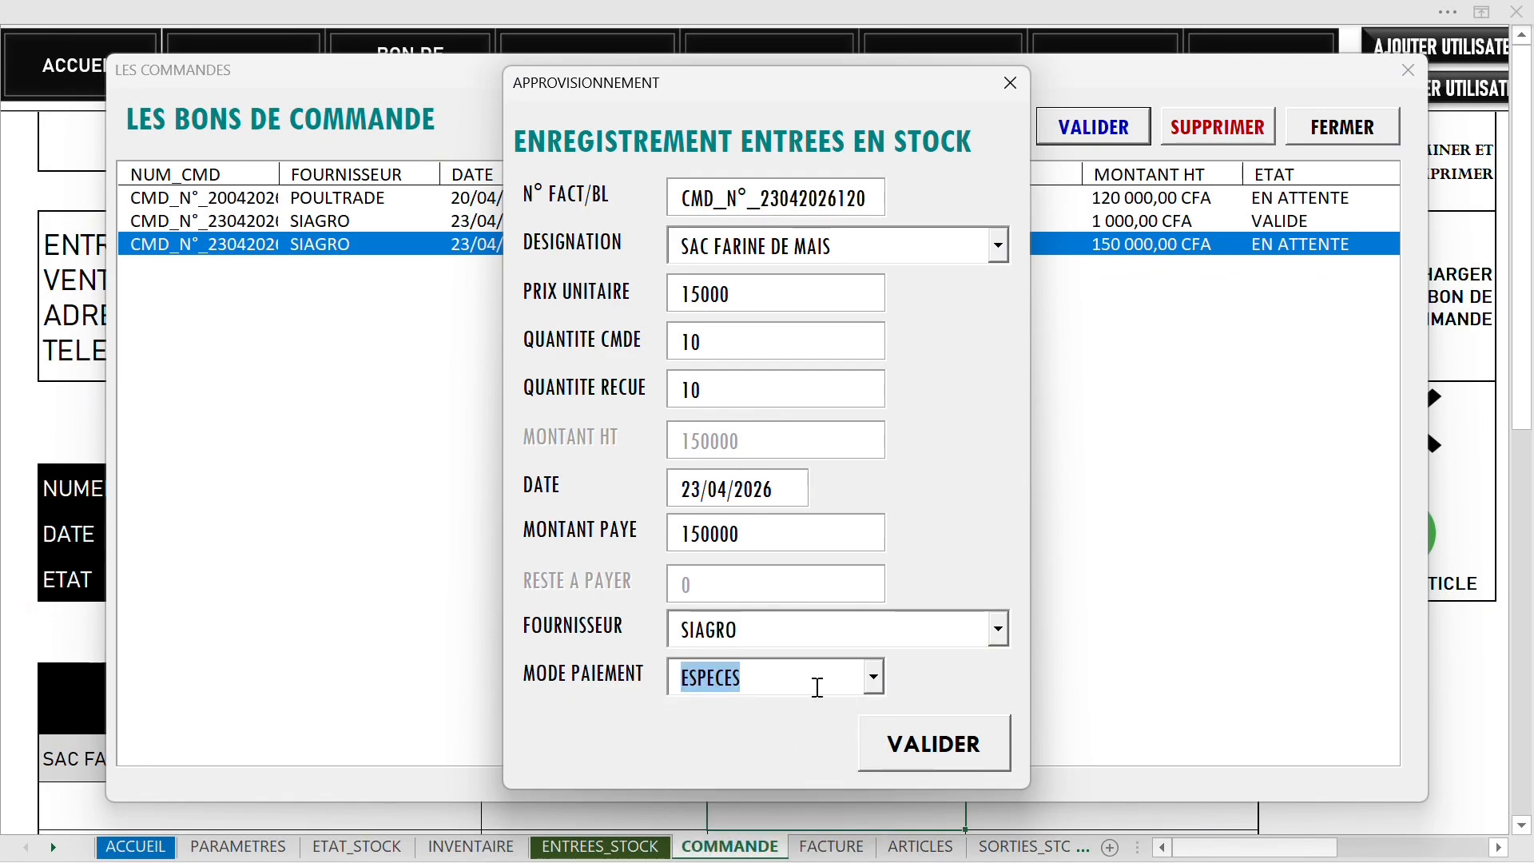
pyautogui.click(928, 743)
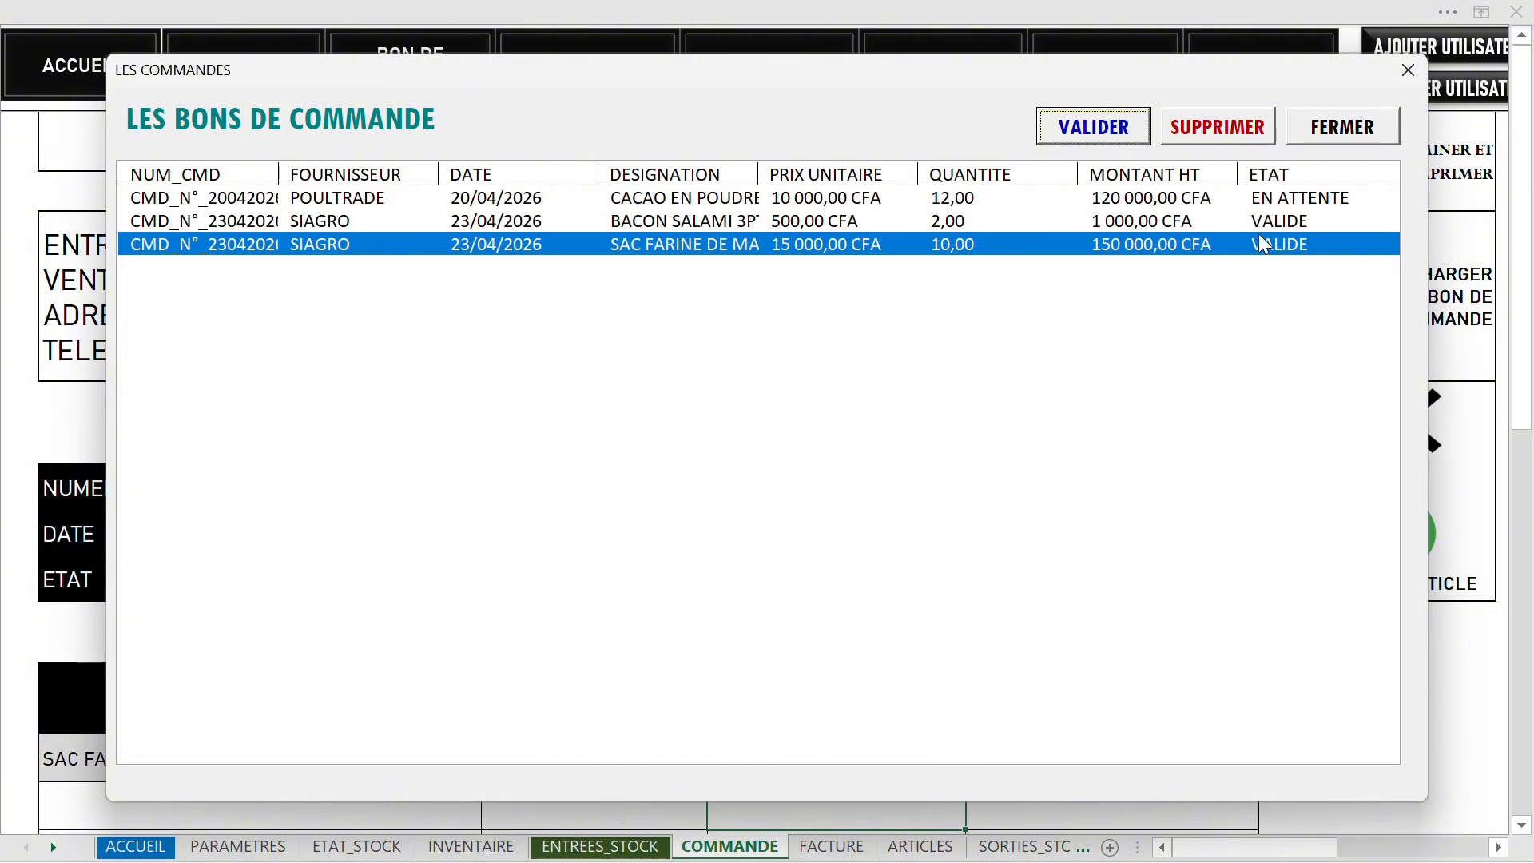
pyautogui.click(1320, 133)
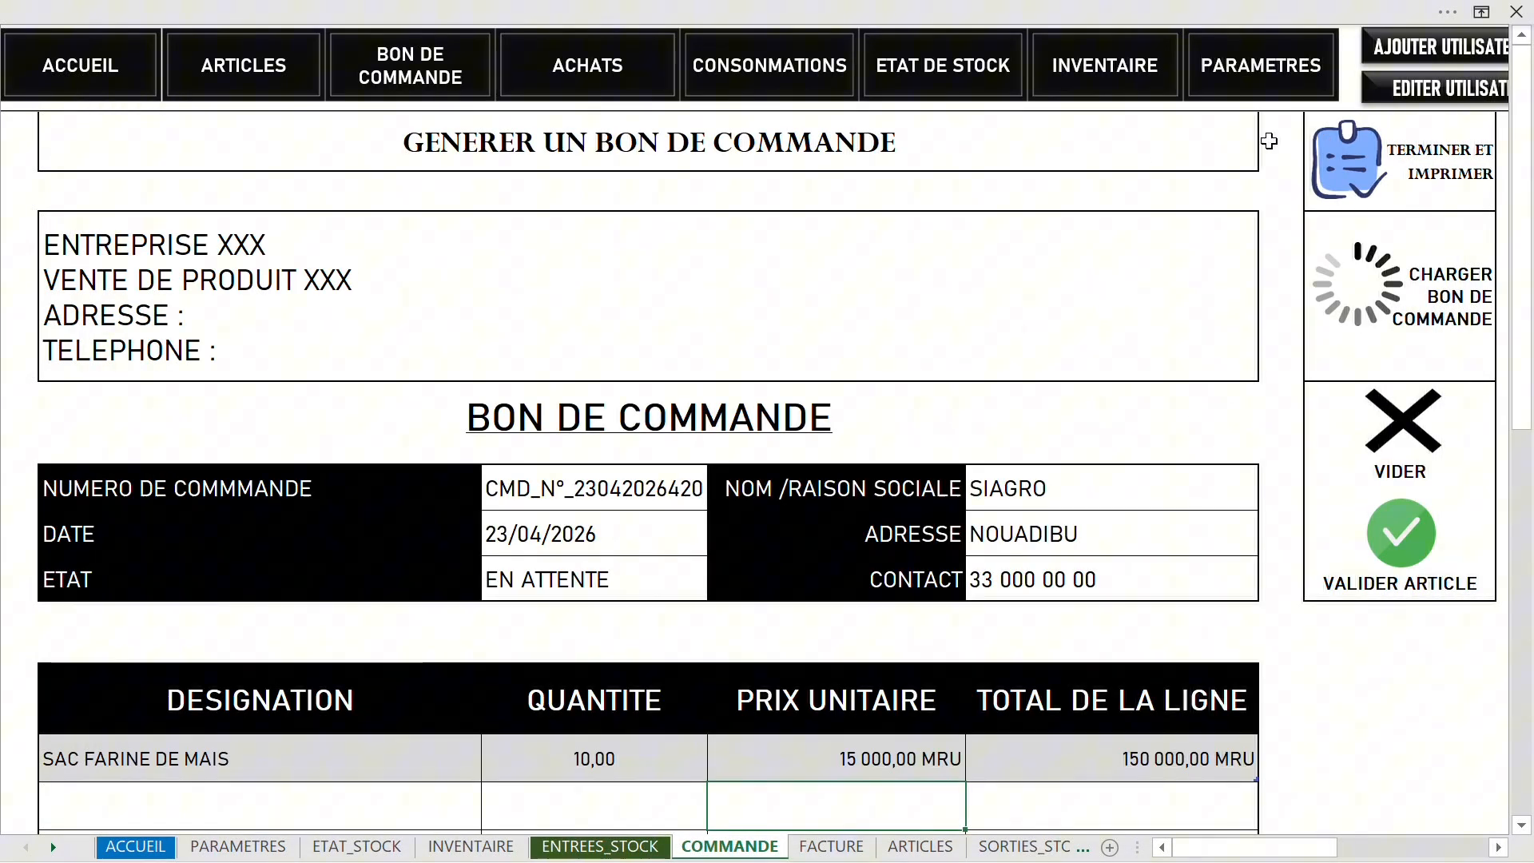
# Check the SAC FARINE DE MAIS purchase in the stock entries and its quantities in the article list
pyautogui.click(543, 70)
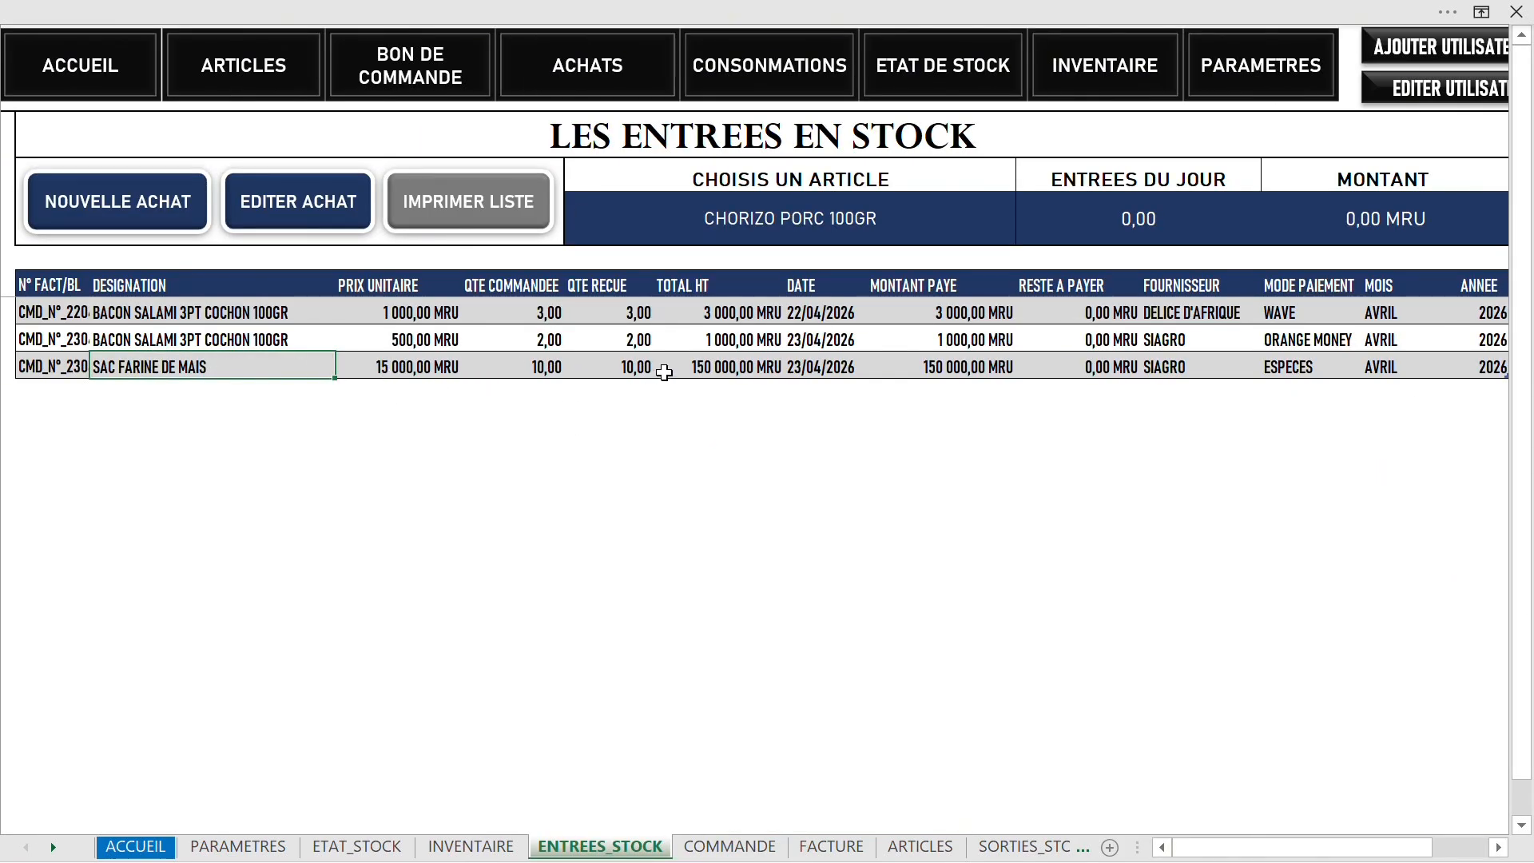
pyautogui.click(267, 88)
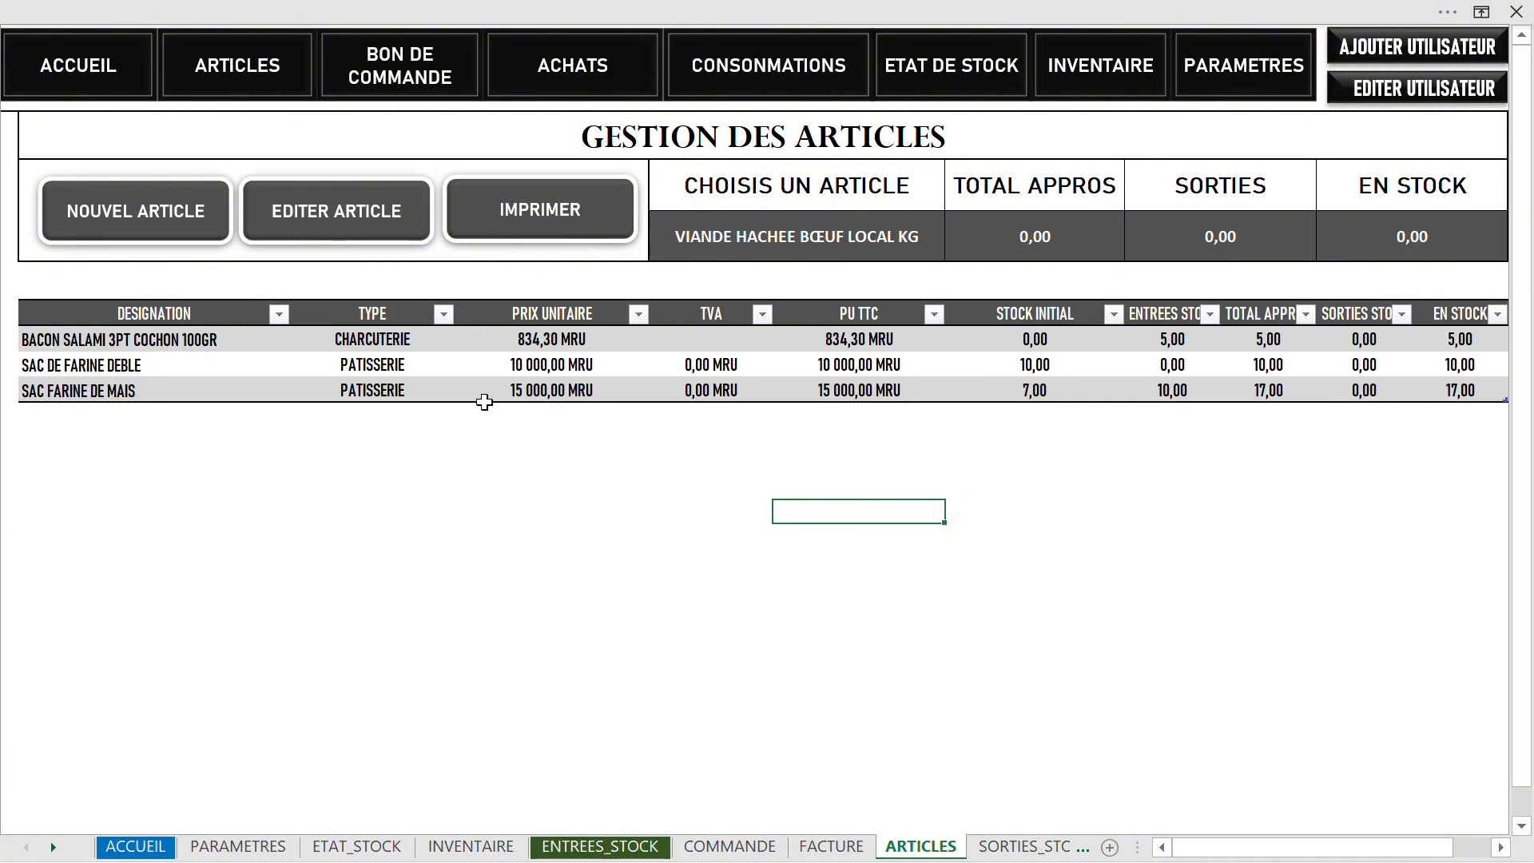
pyautogui.click(336, 228)
pyautogui.click(432, 269)
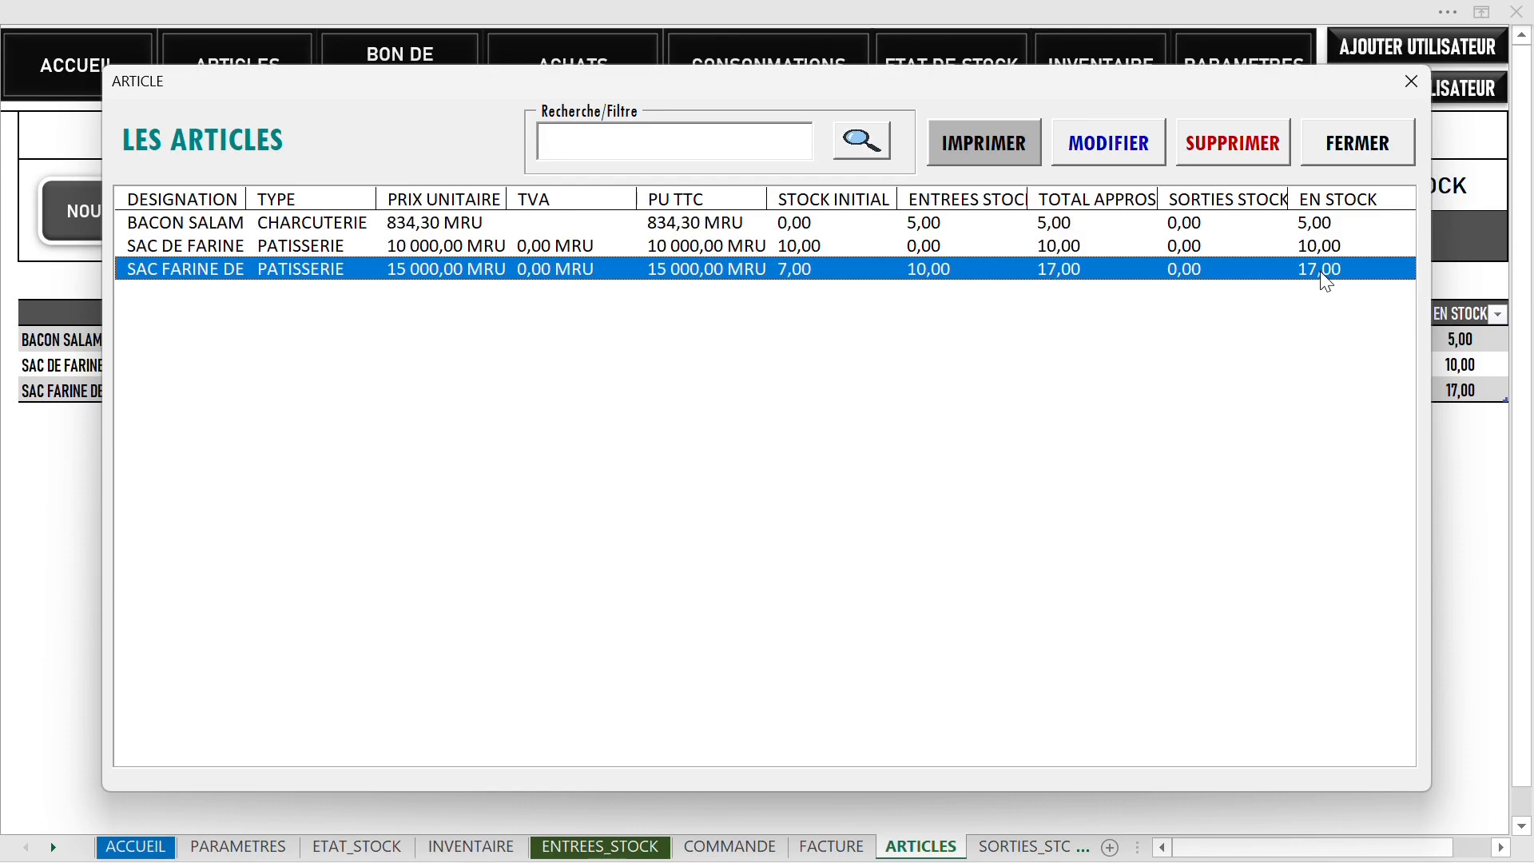
pyautogui.click(1383, 142)
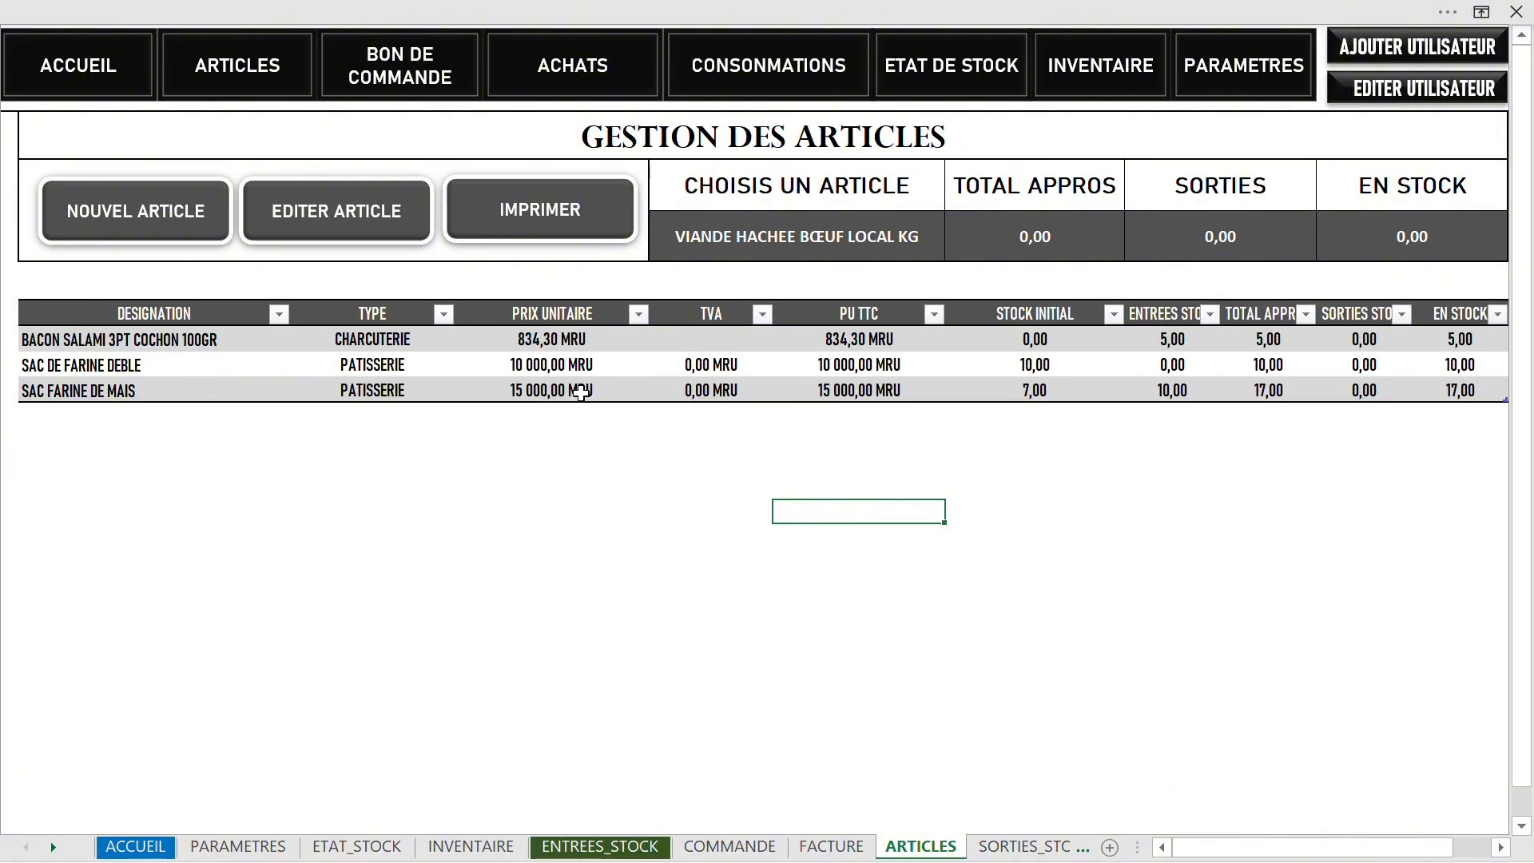
# Choose SAC FARINE DE MAIS in the article selector to show its supply, output and stock figures
pyautogui.click(911, 242)
pyautogui.click(956, 251)
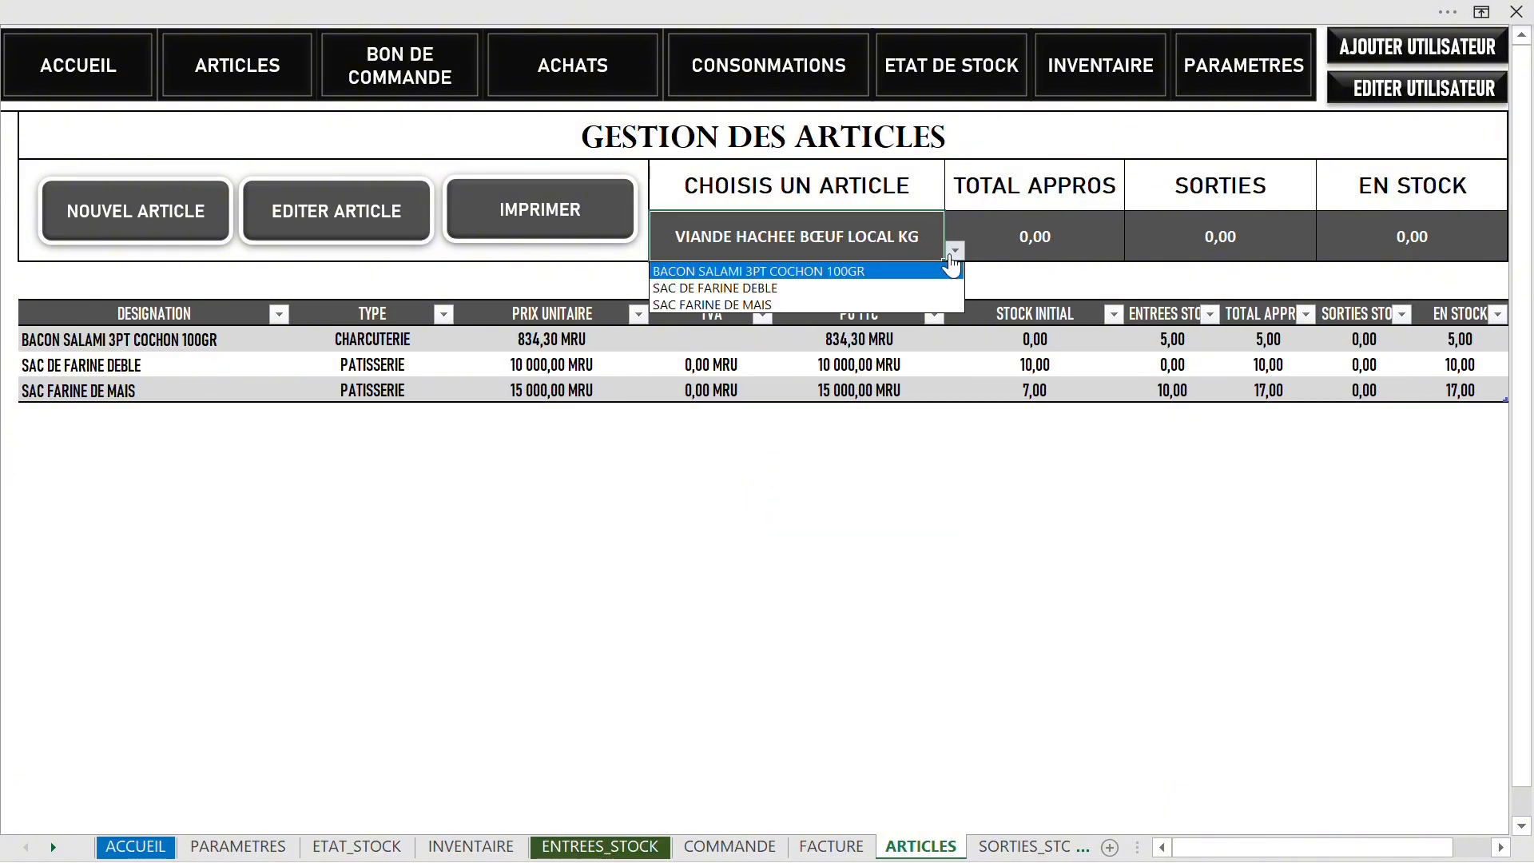
pyautogui.click(793, 311)
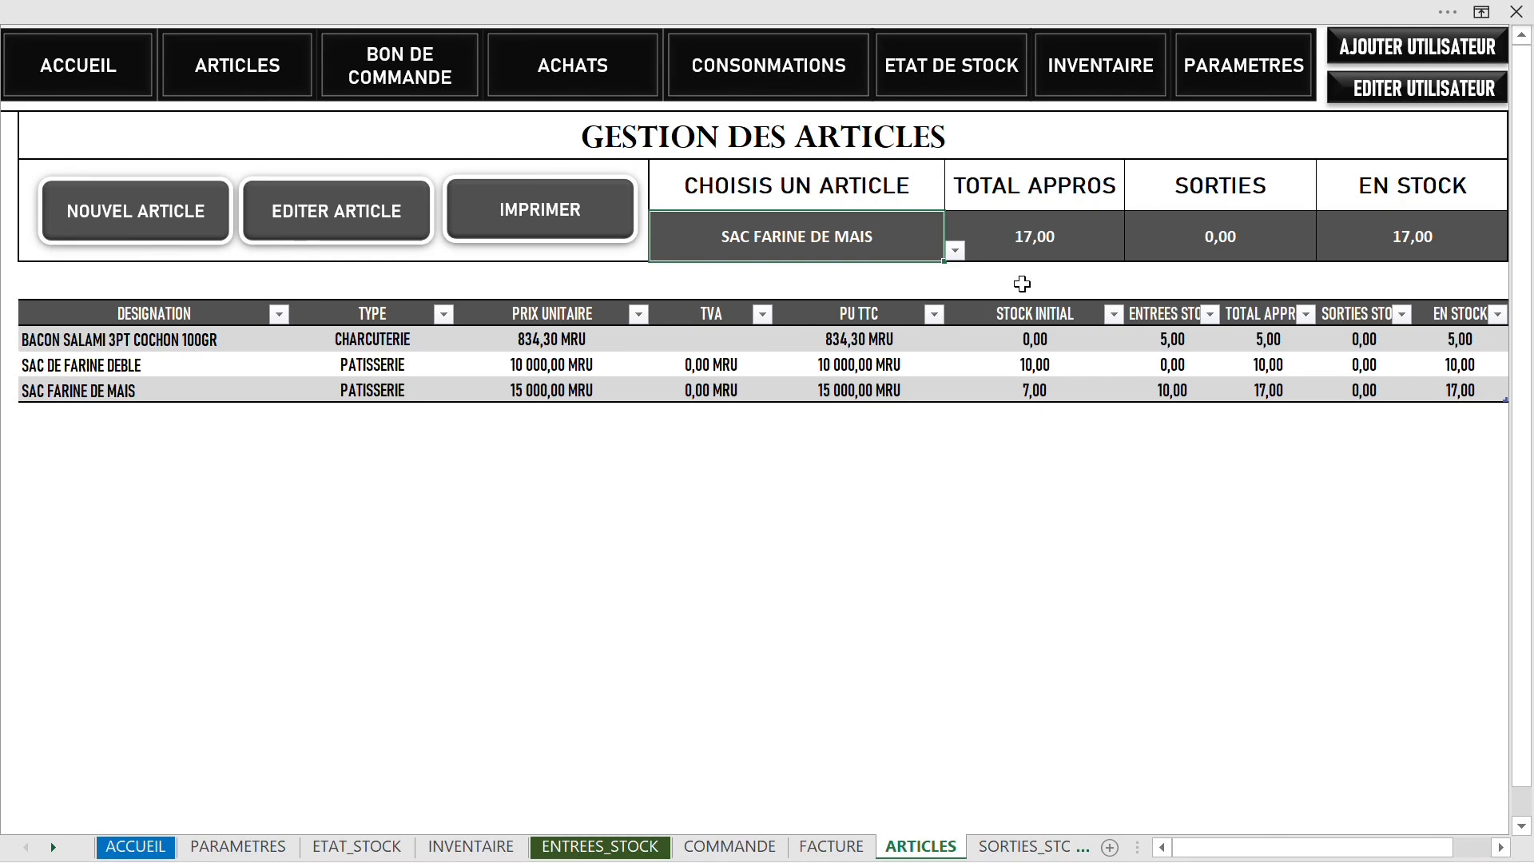
# Create a new consumption invoice and choose SAC FARINE DE MAIS on its first line
pyautogui.click(725, 88)
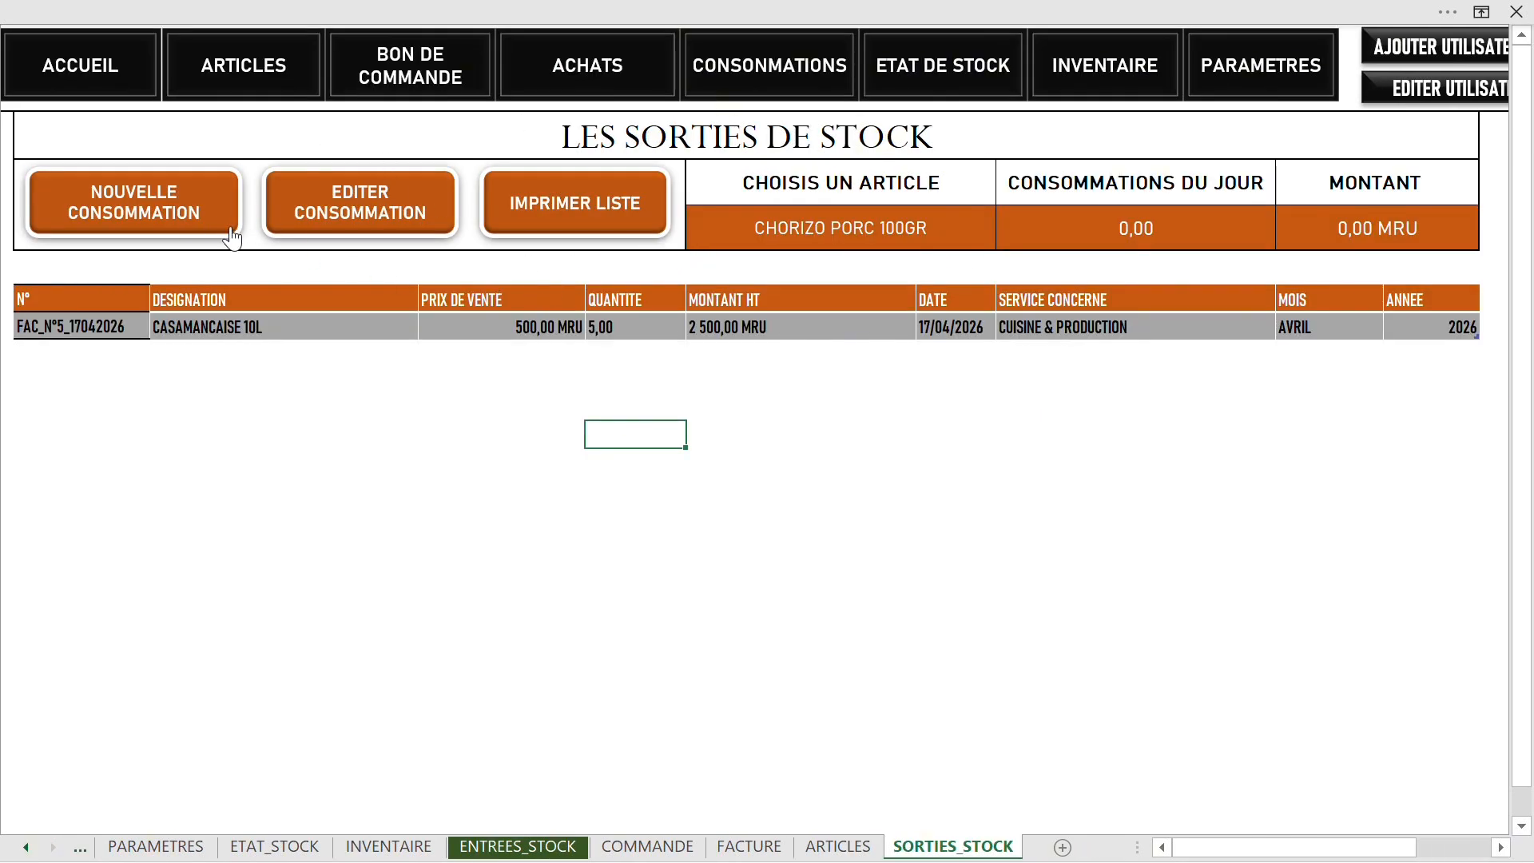
pyautogui.click(164, 220)
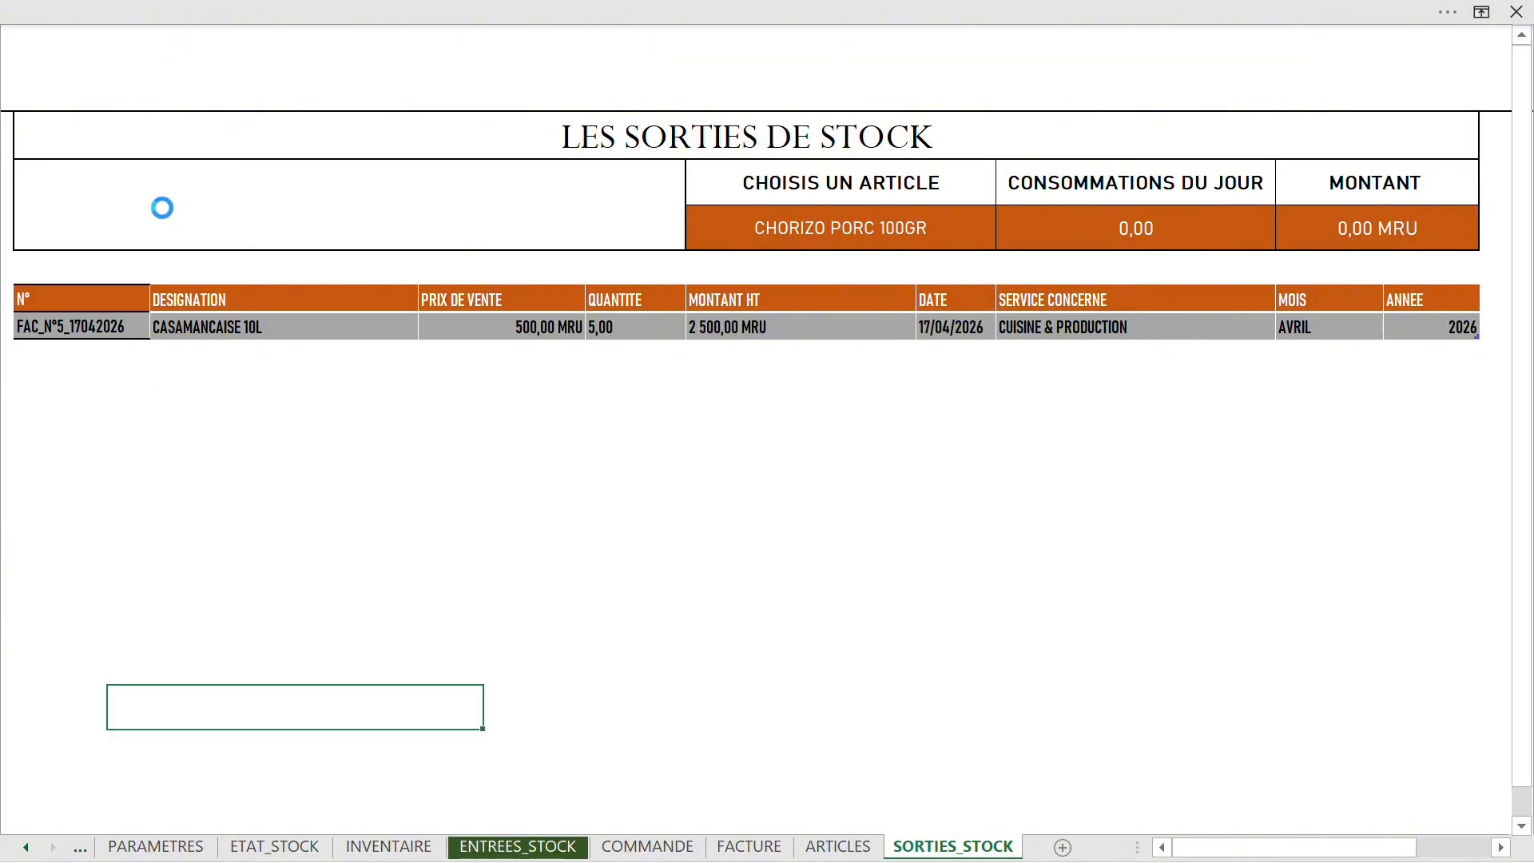
pyautogui.scroll(-3, 469, 524)
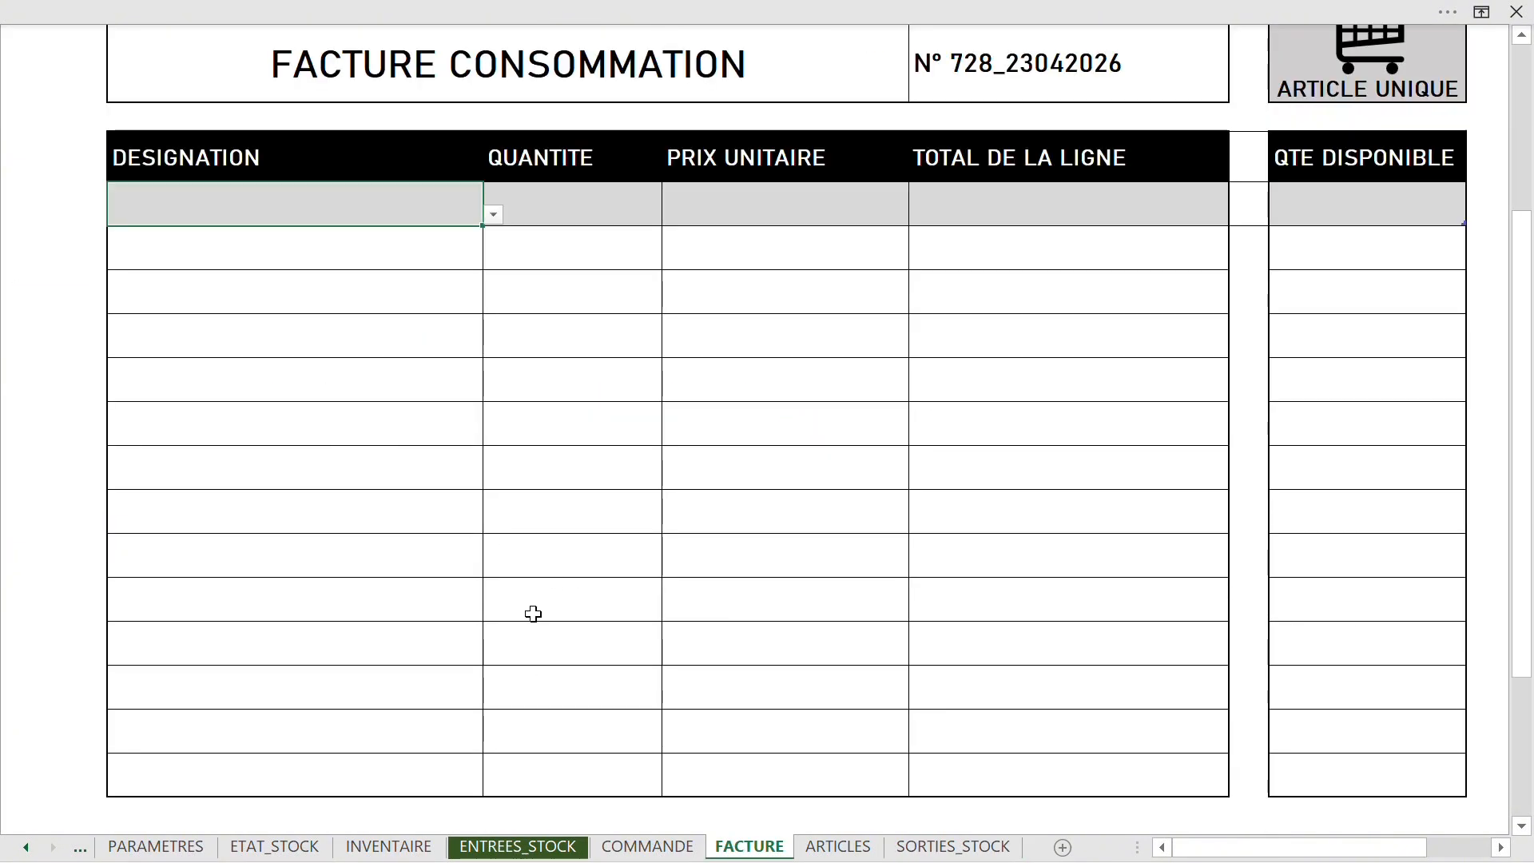
pyautogui.scroll(5, 520, 591)
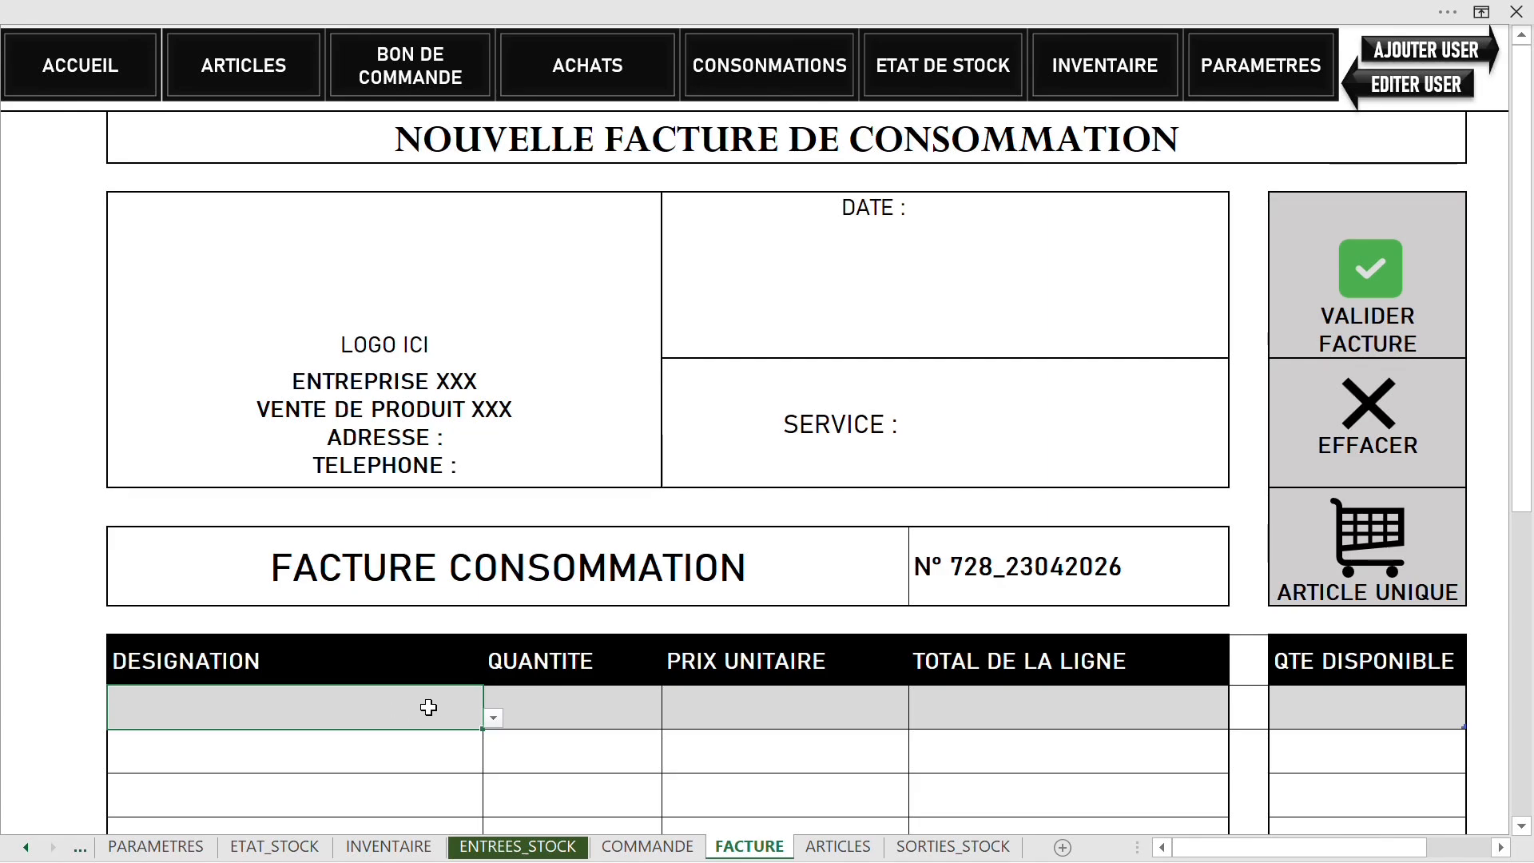
pyautogui.scroll(-4, 429, 707)
pyautogui.scroll(4, 428, 707)
pyautogui.click(495, 719)
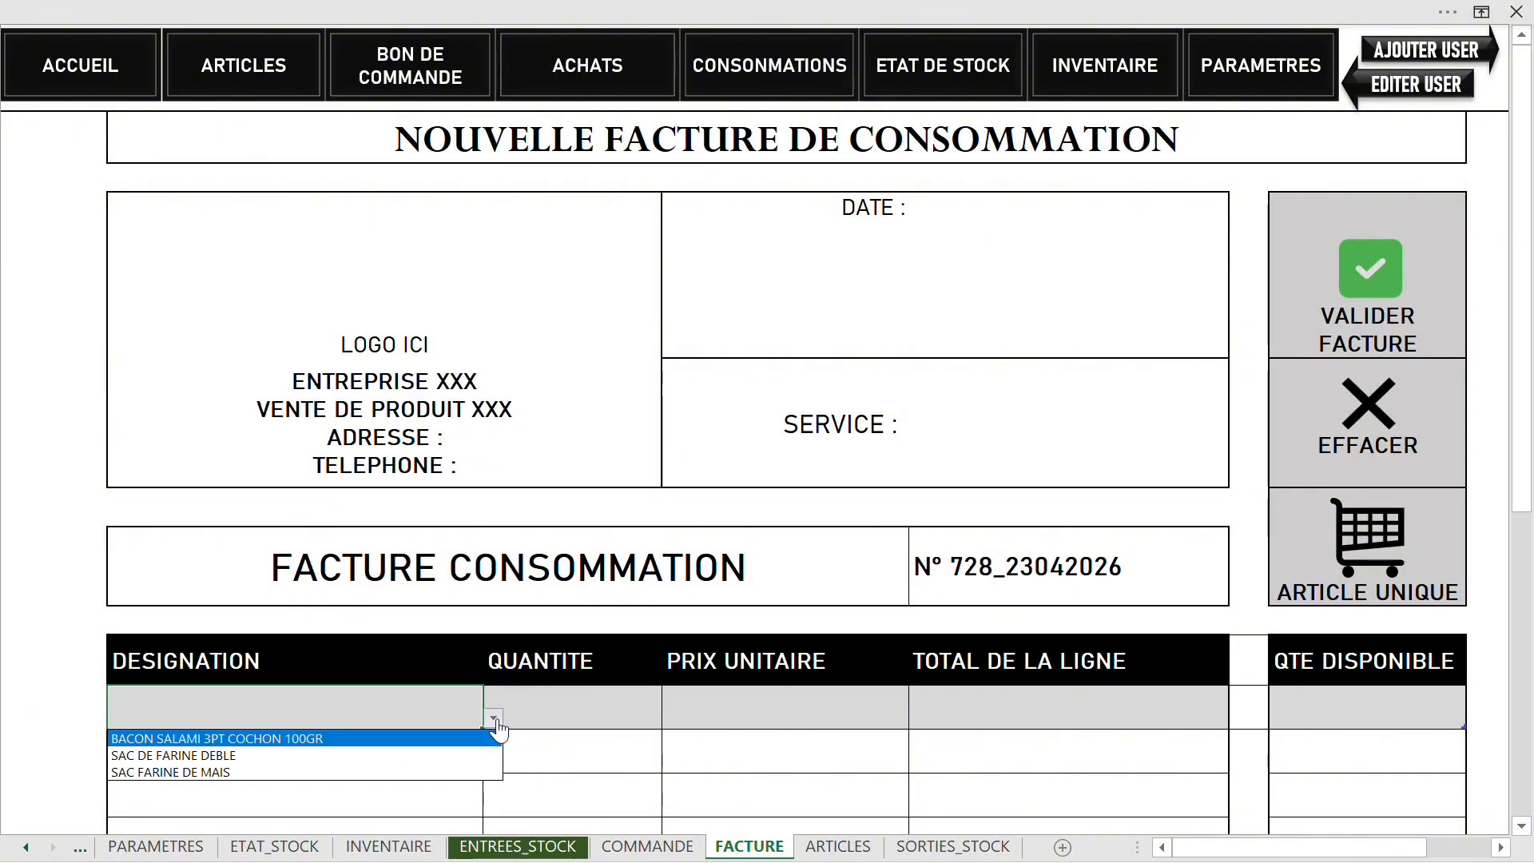
pyautogui.click(303, 772)
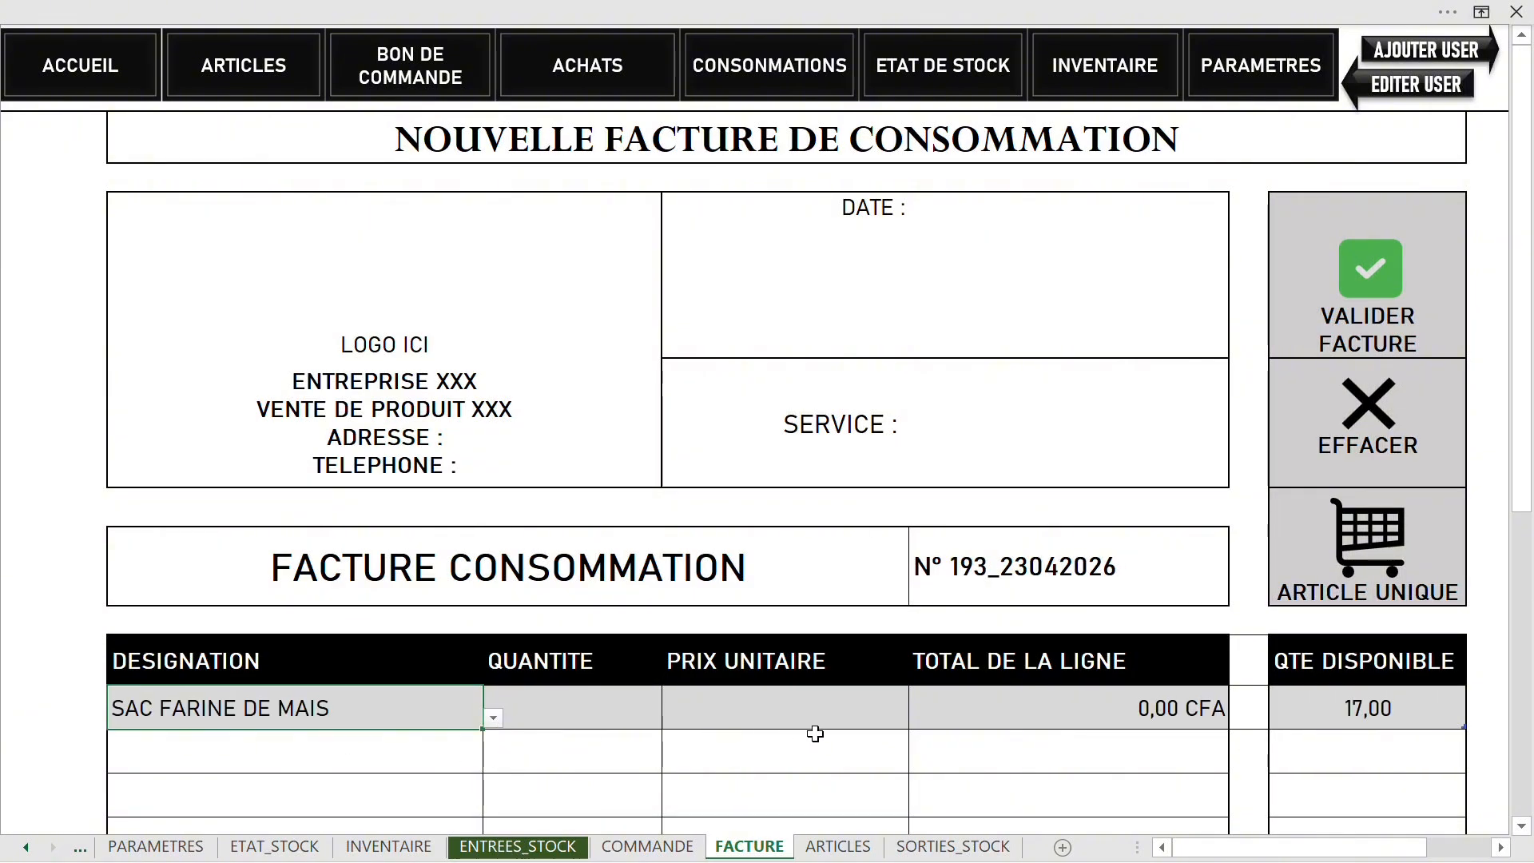
# Set the SAC FARINE DE MAIS invoice line to a quantity of 6 and a unit price of 15000
pyautogui.click(606, 707)
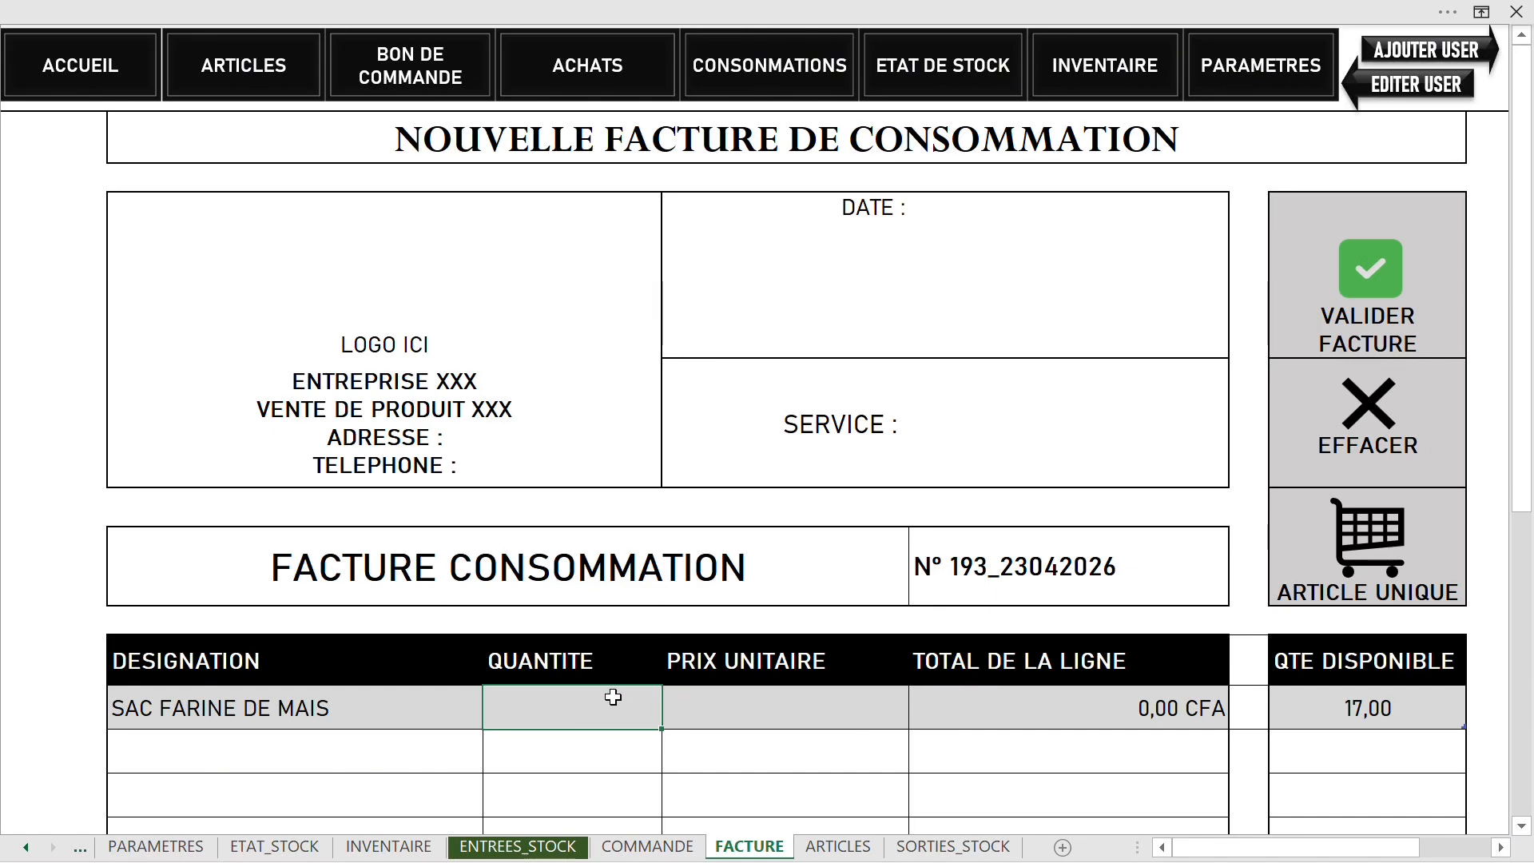
pyautogui.write('6')
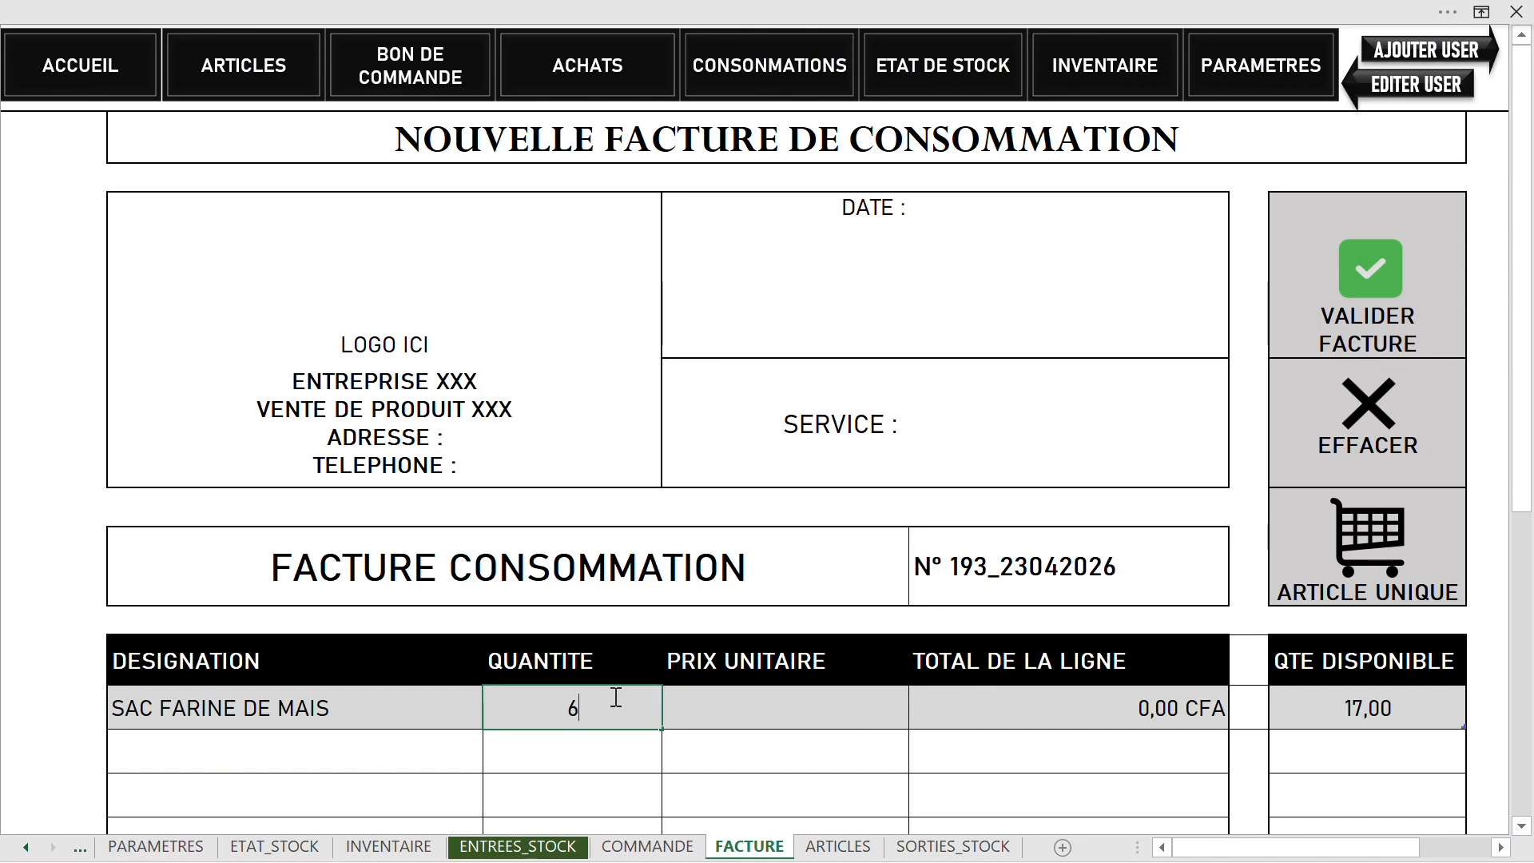
pyautogui.click(774, 706)
pyautogui.write('1')
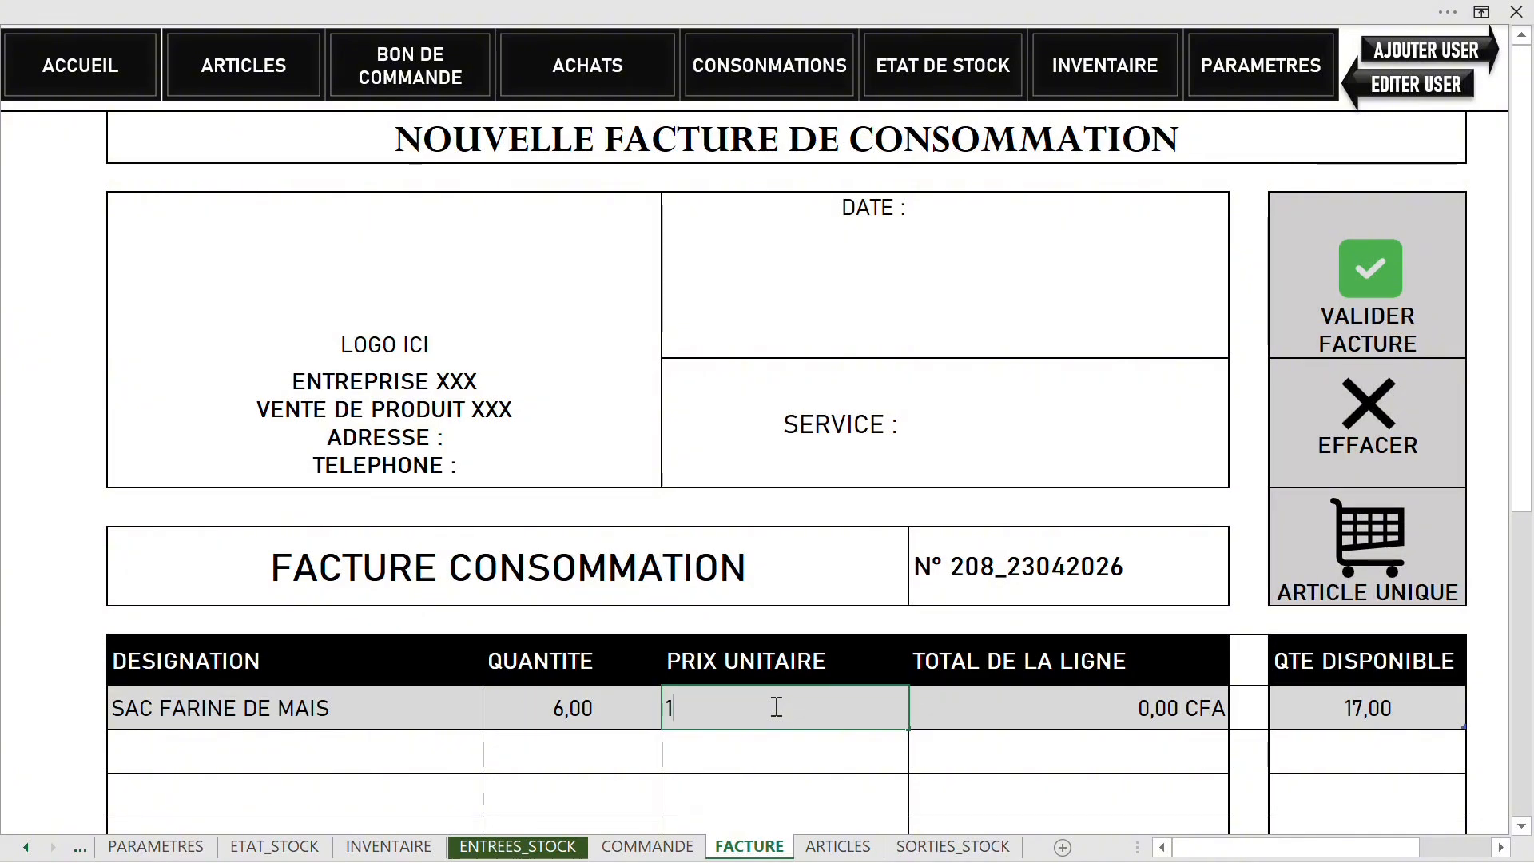
pyautogui.write('50 0')
pyautogui.click(826, 747)
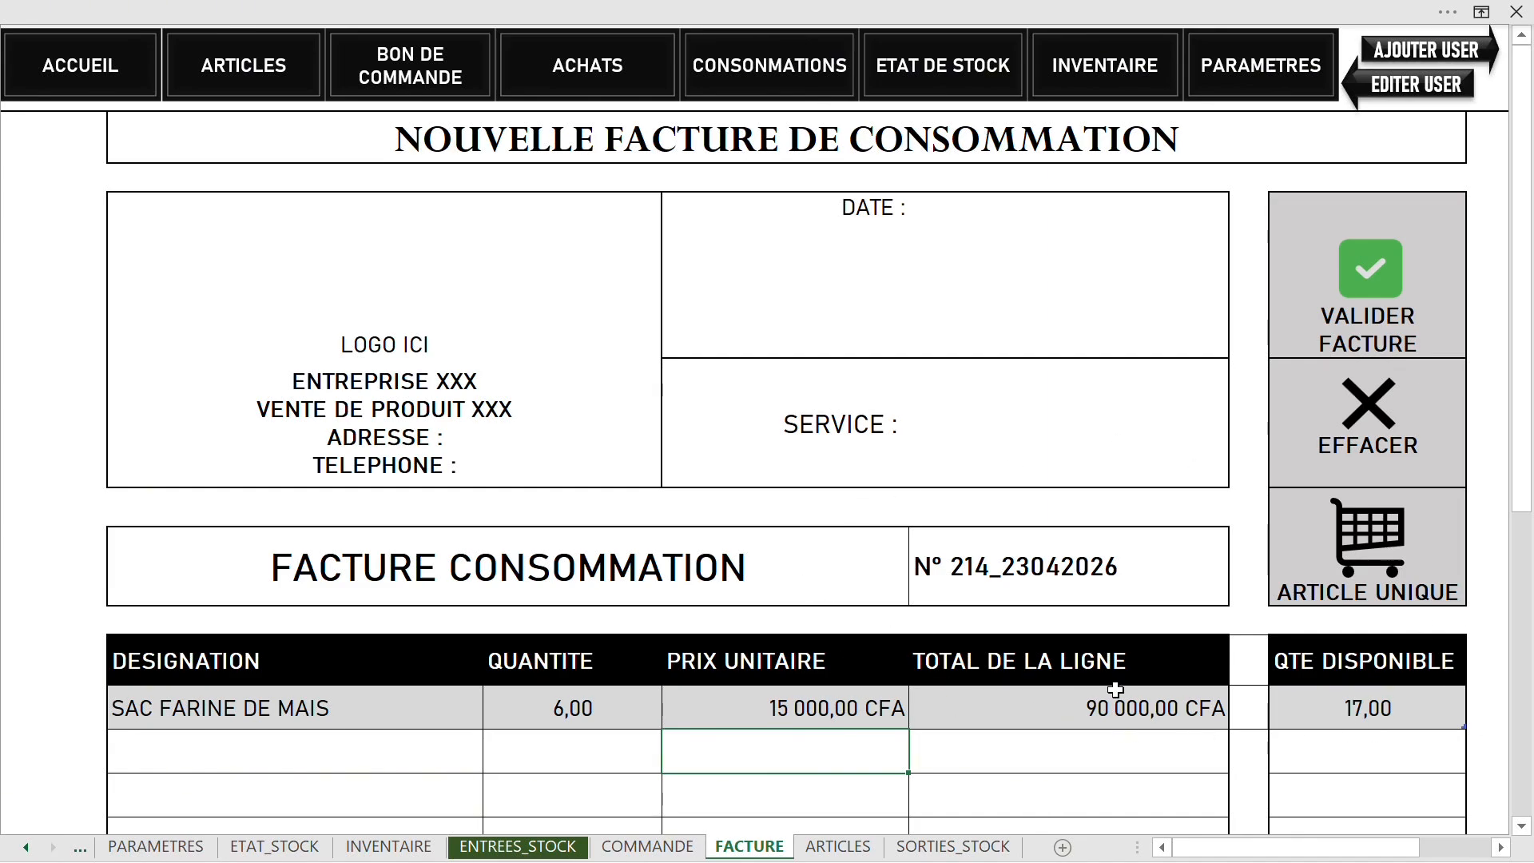
# Check the available quantity of SAC FARINE DE MAIS and try to set its invoice quantity to 20
pyautogui.click(1308, 714)
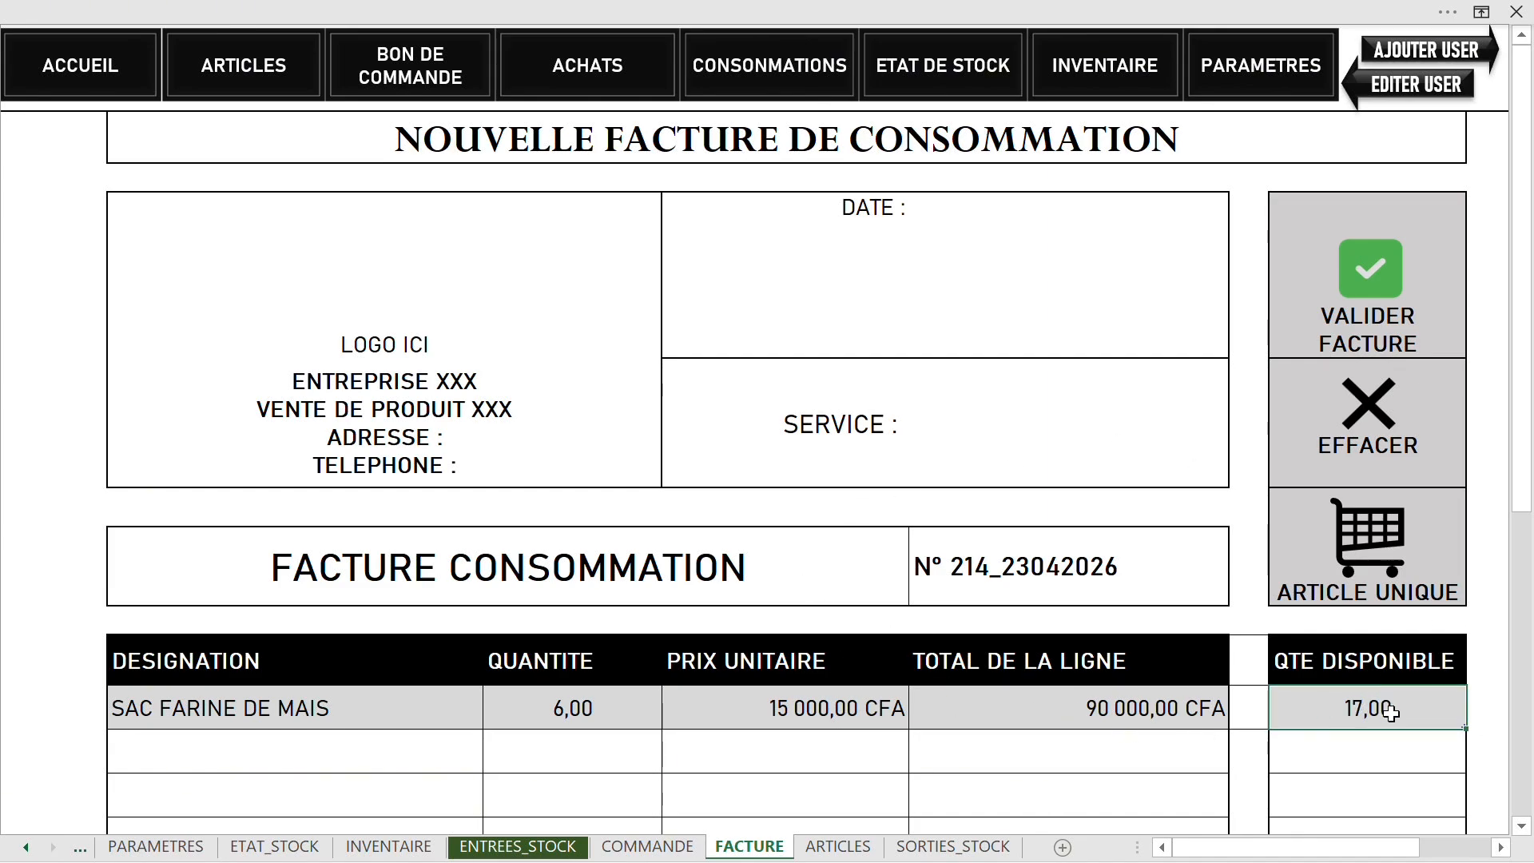
pyautogui.click(607, 707)
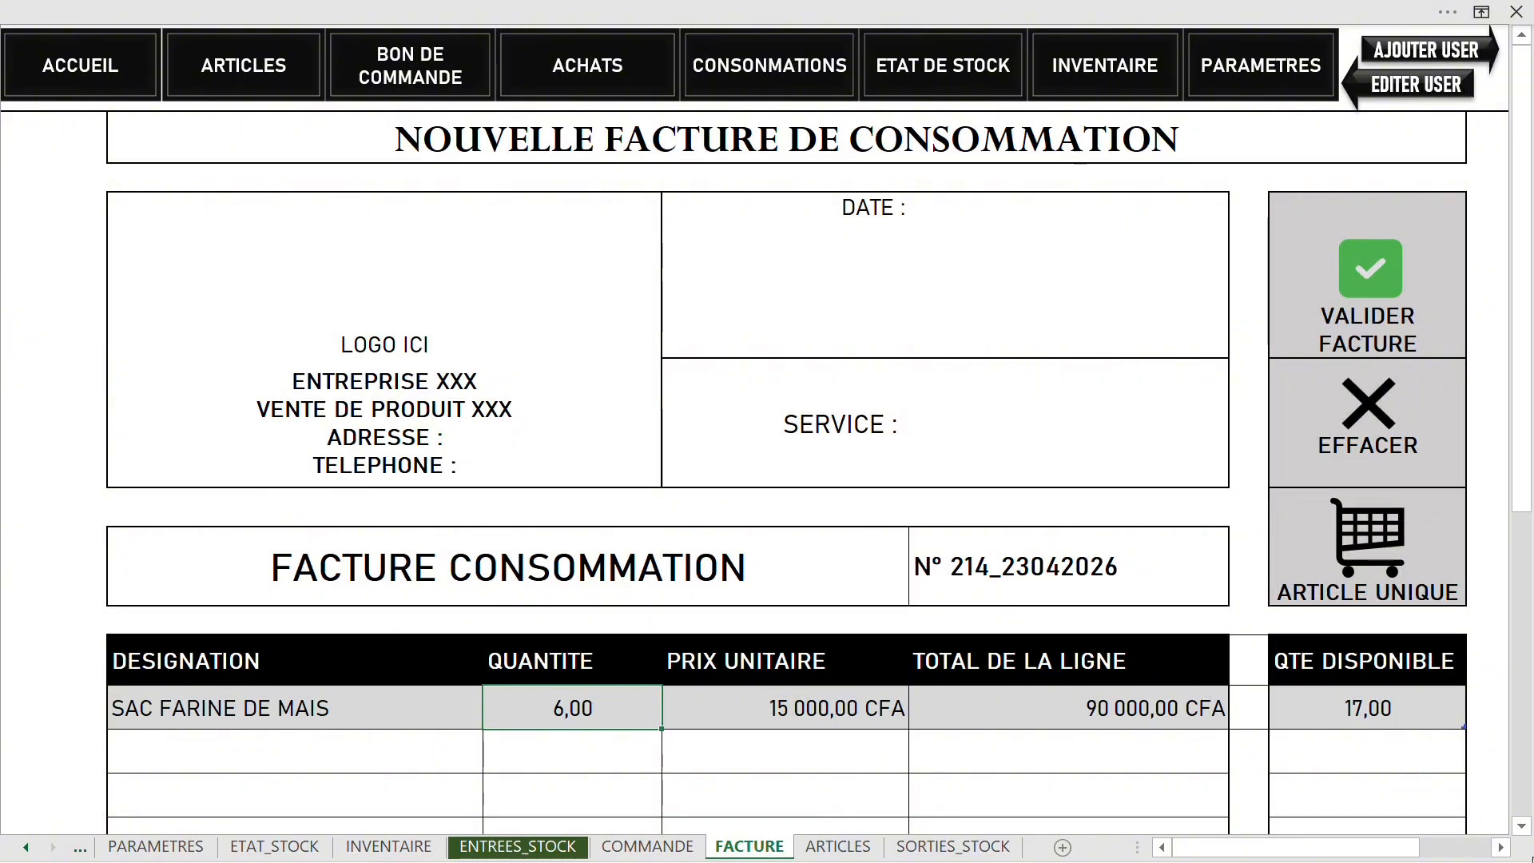
pyautogui.doubleClick(609, 713)
pyautogui.press('BackSpace')
pyautogui.write('20')
pyautogui.press('Return')
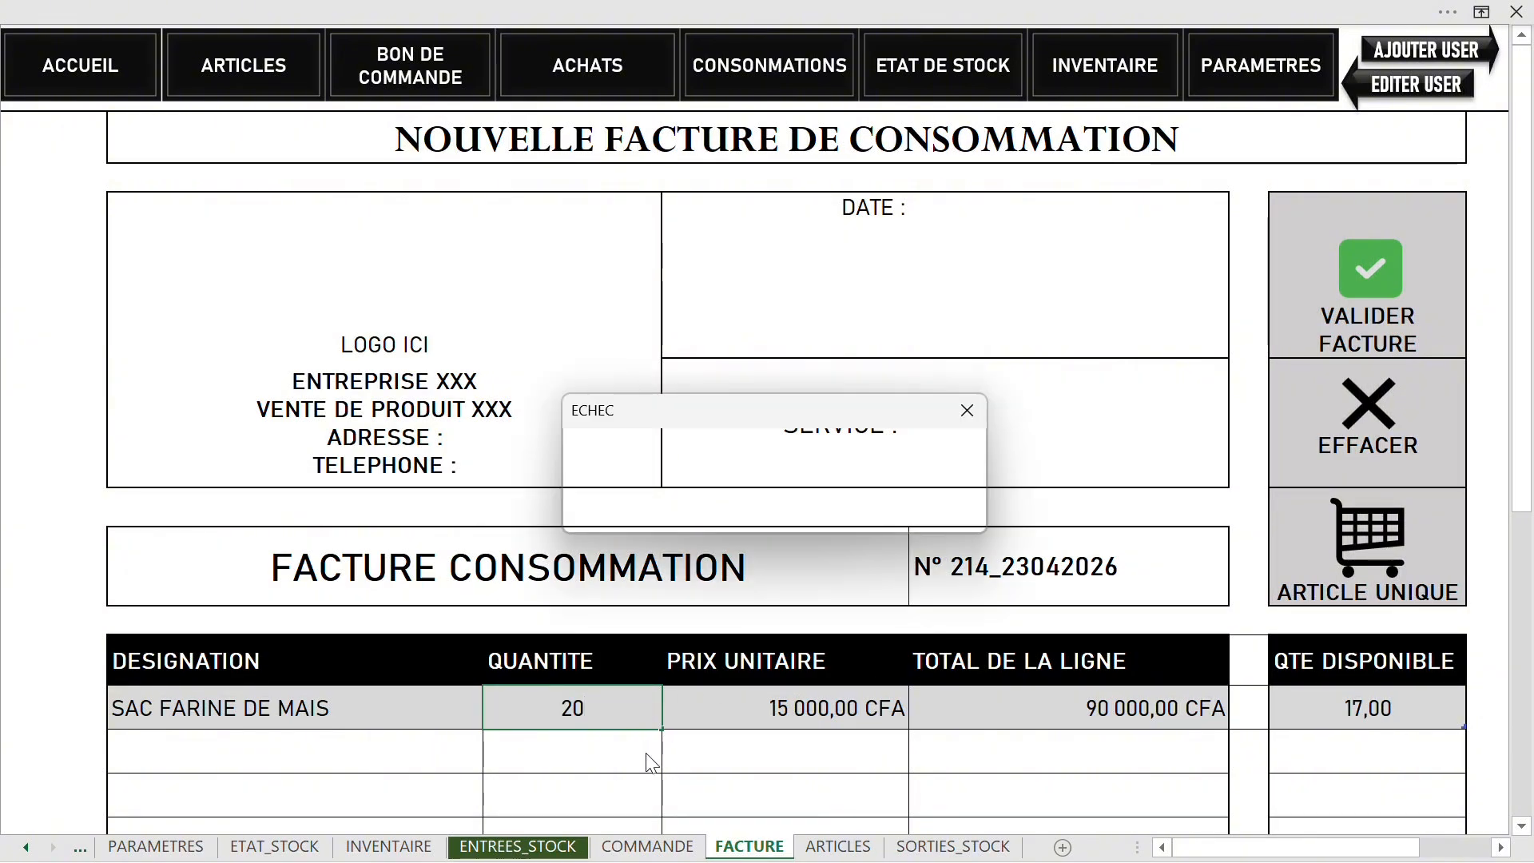
pyautogui.click(792, 514)
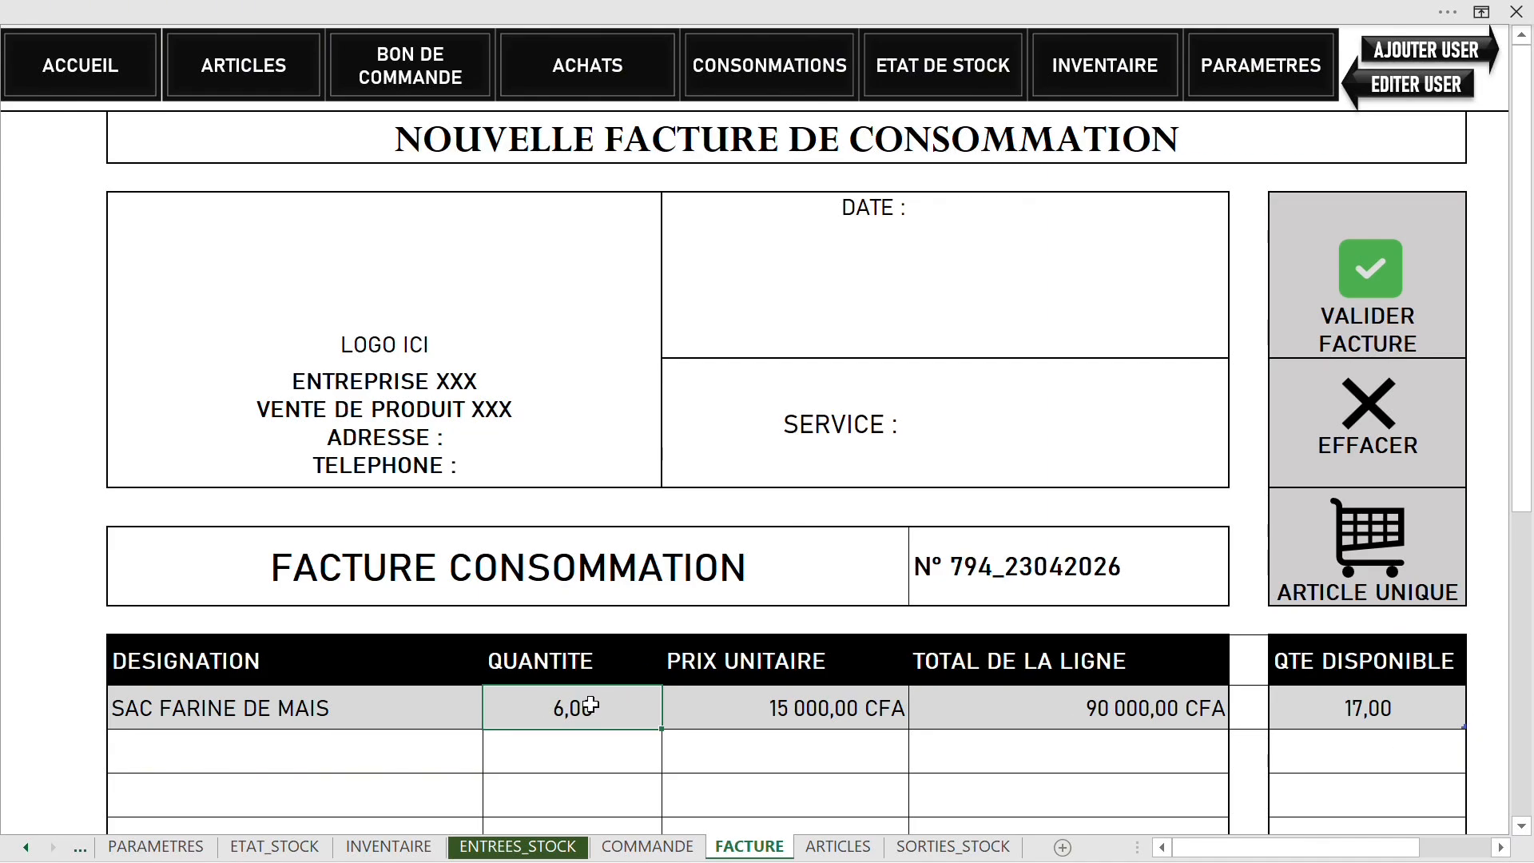
# Set the service on the consumption invoice to CUISINE & PRODUCTION
pyautogui.click(1097, 412)
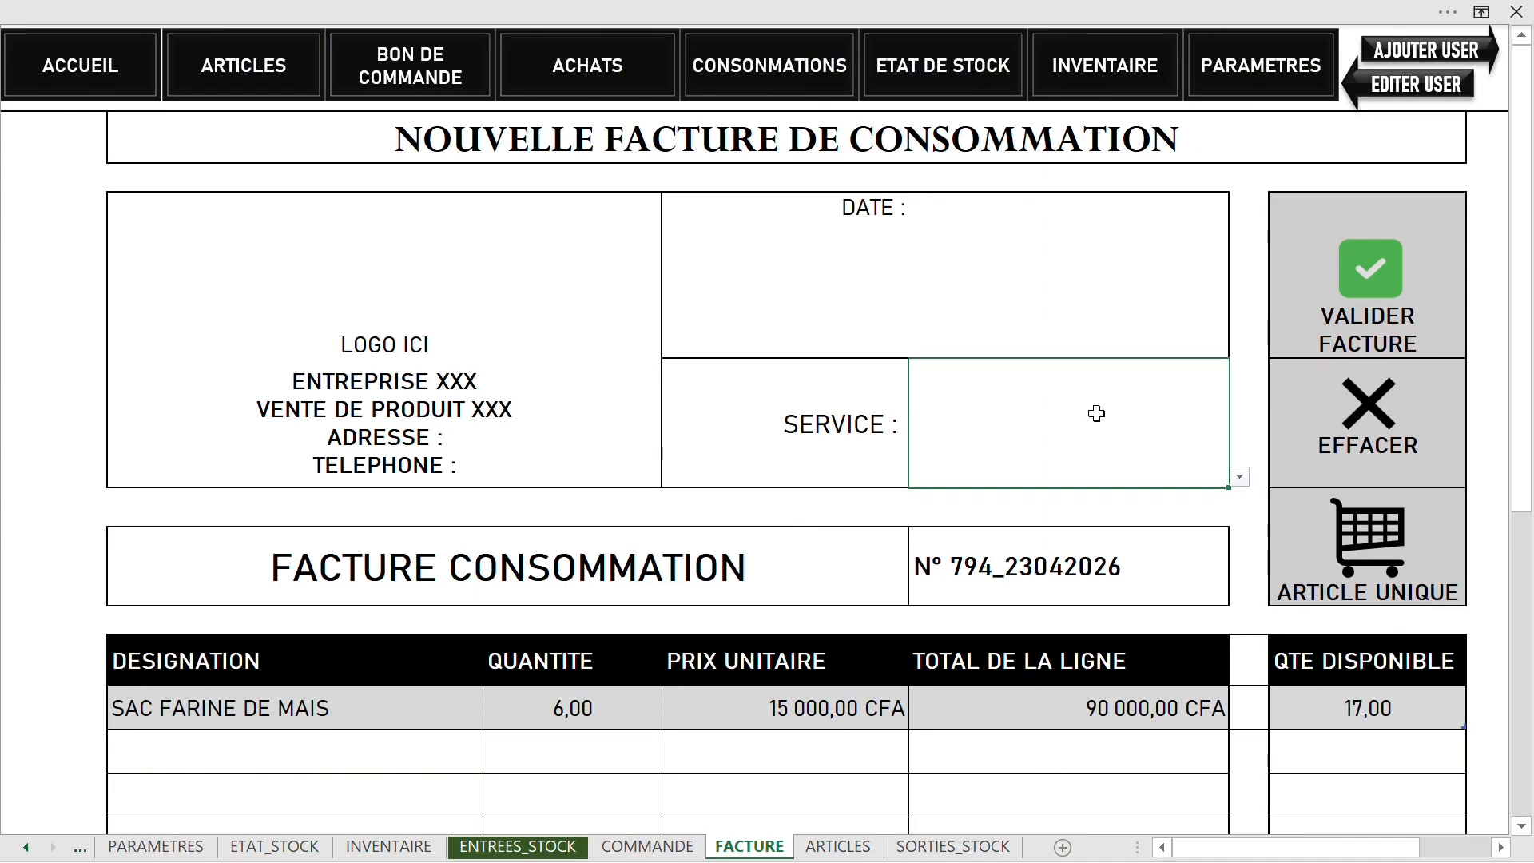
pyautogui.click(1239, 477)
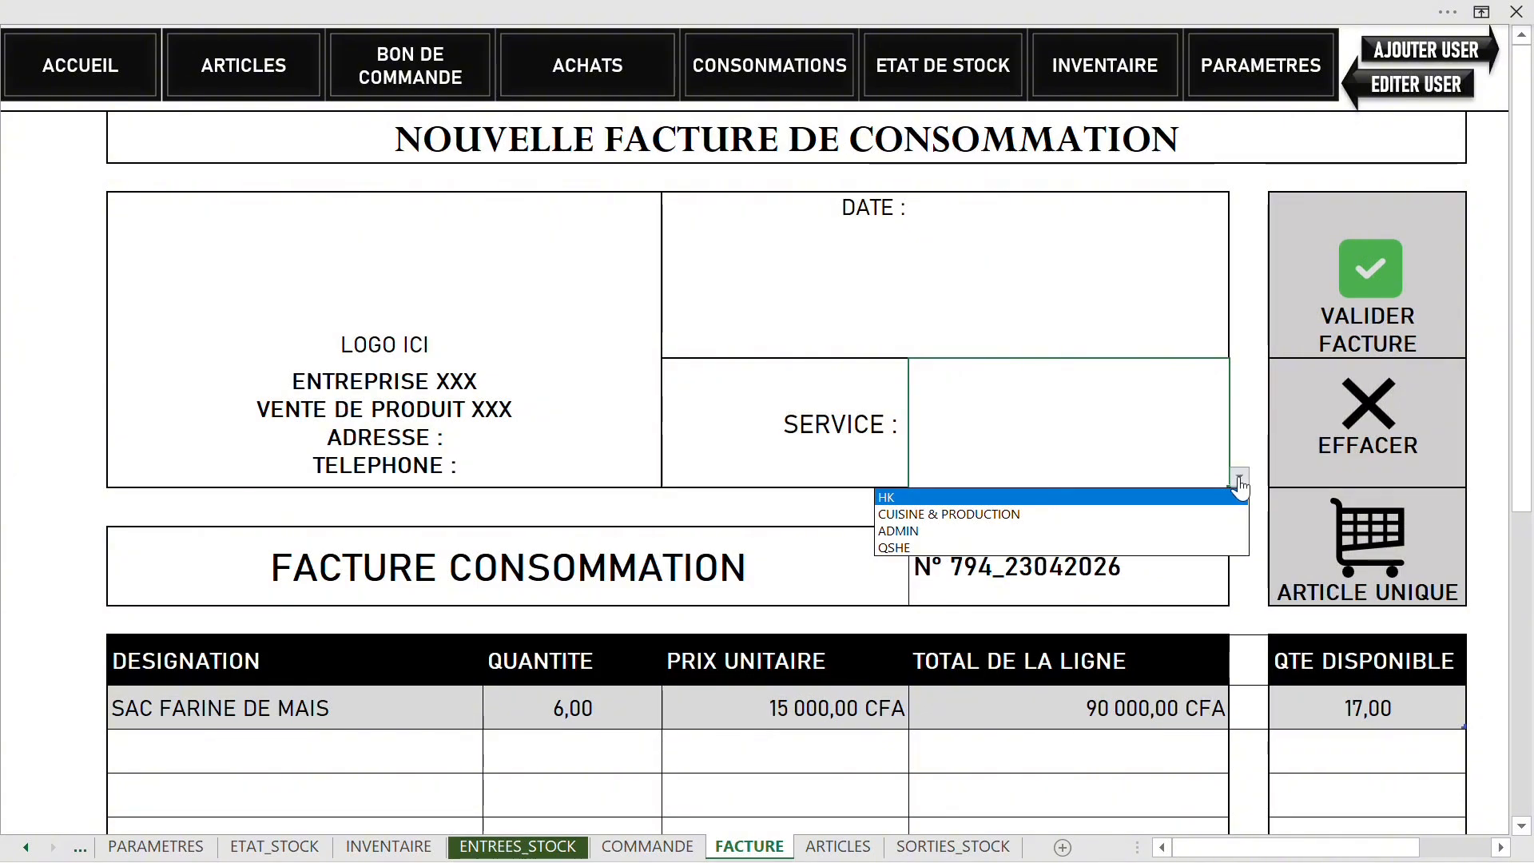
pyautogui.click(955, 515)
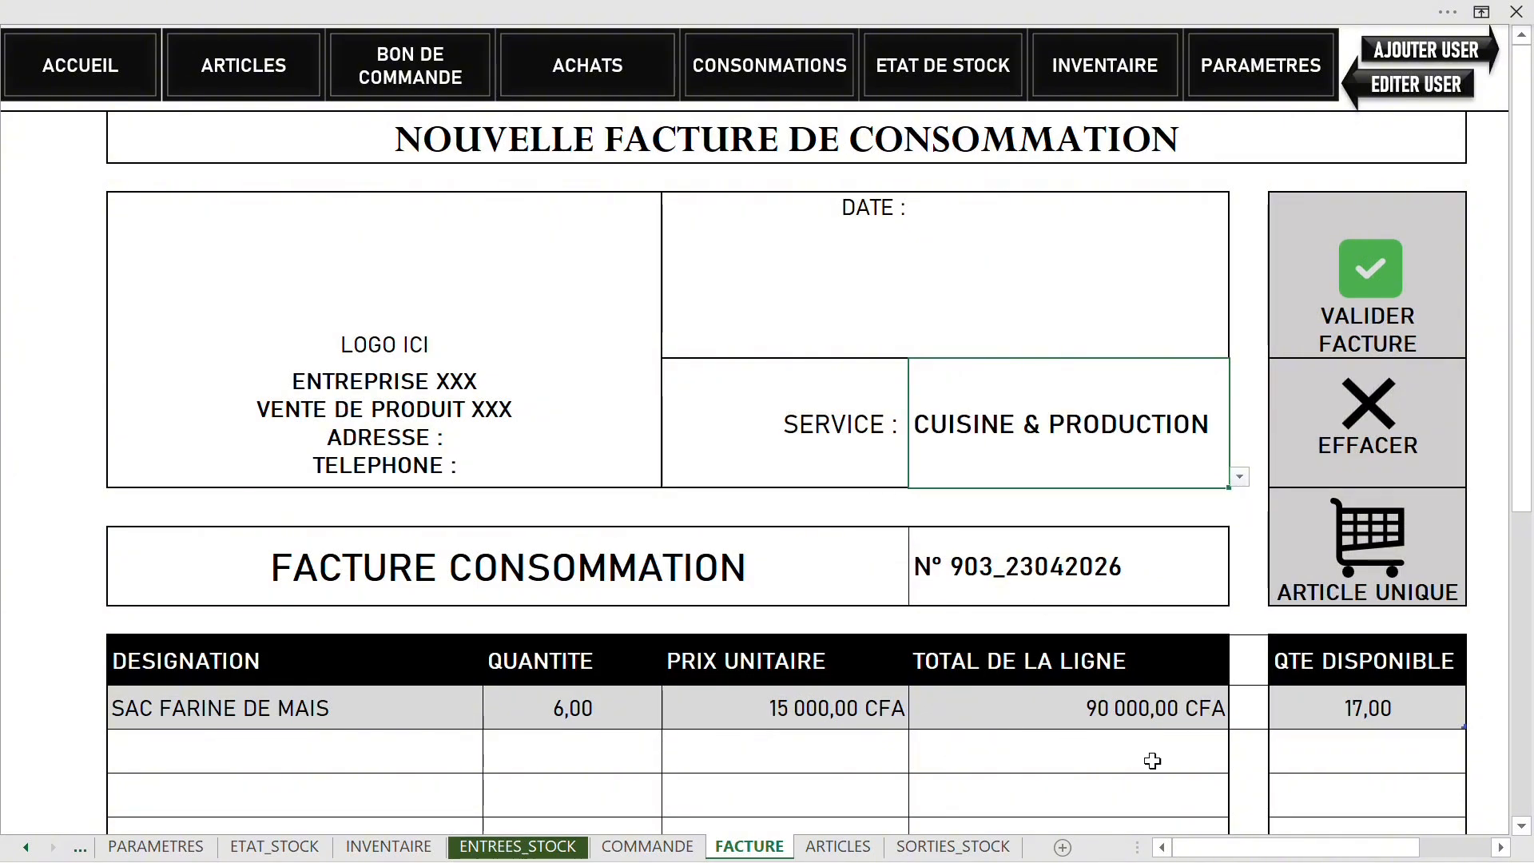
pyautogui.scroll(-1, 1044, 759)
pyautogui.scroll(1, 1044, 760)
# View the single-article sales entry form and the list of recorded sales, and close both without entering anything
pyautogui.click(1369, 550)
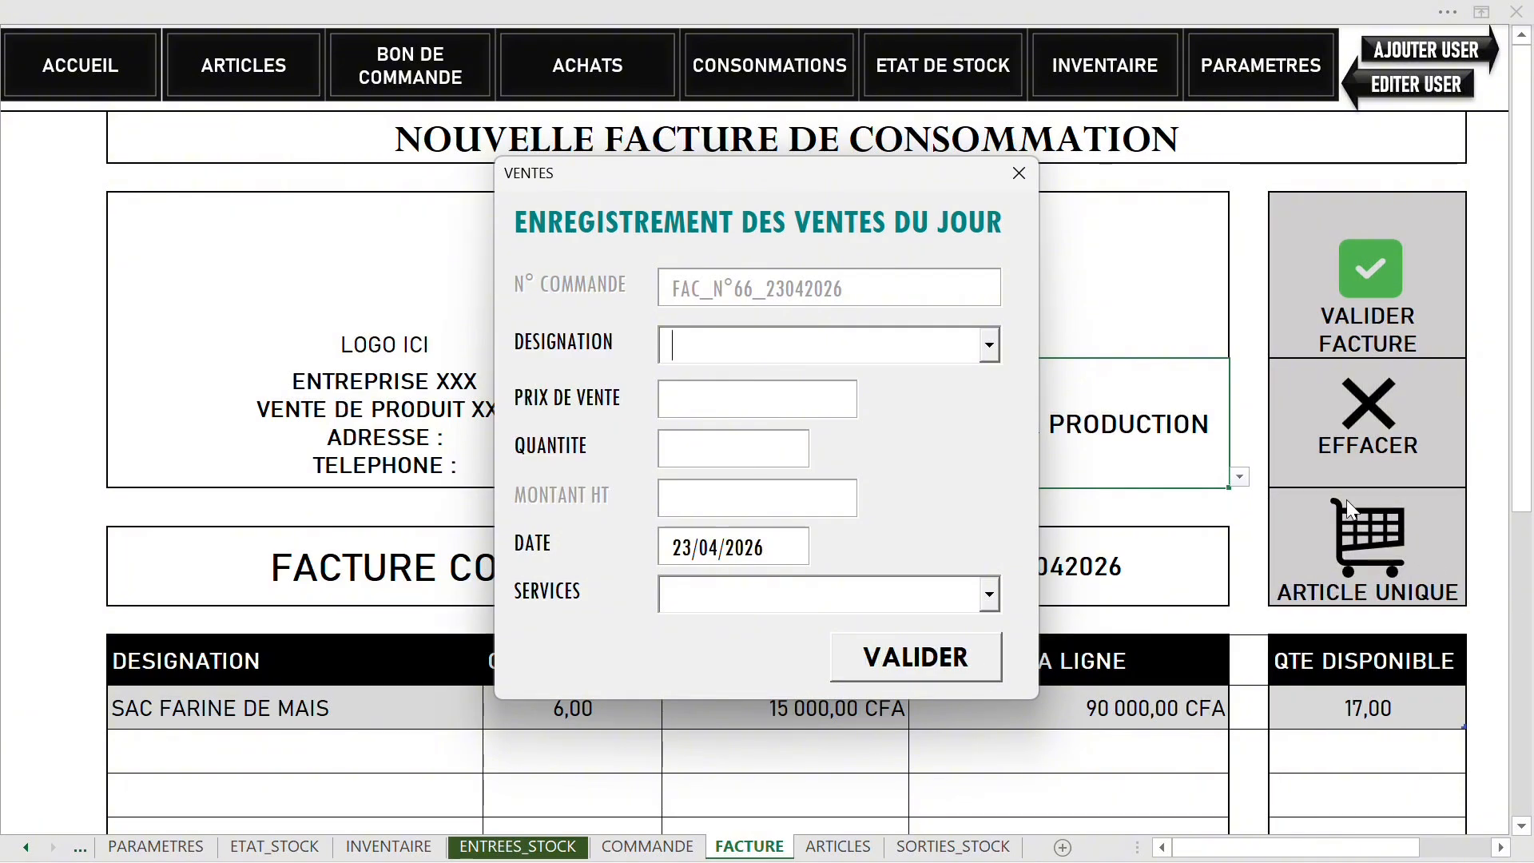
pyautogui.click(1019, 175)
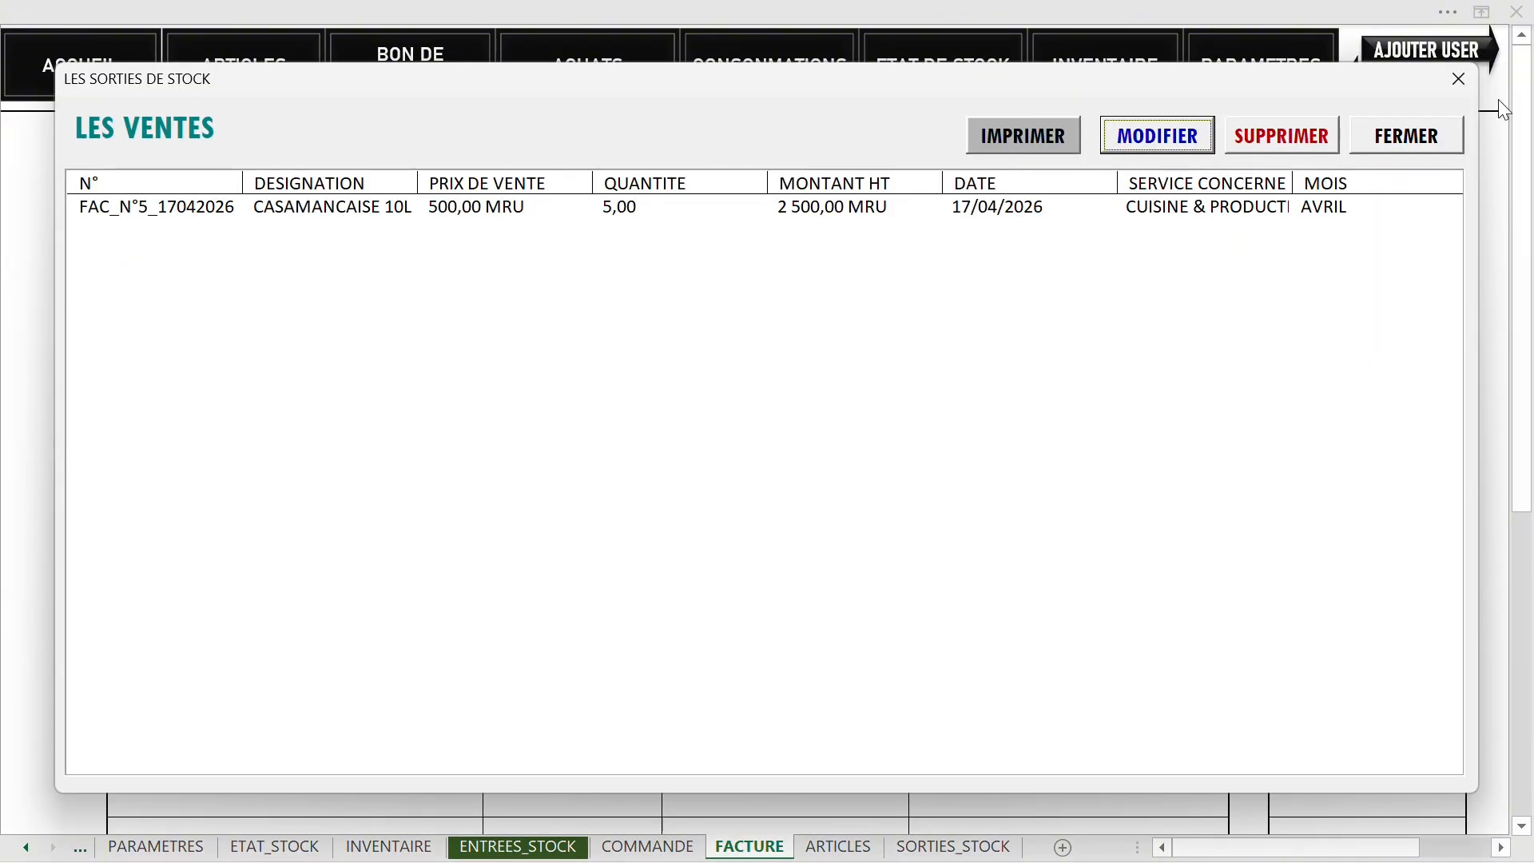
pyautogui.click(1404, 137)
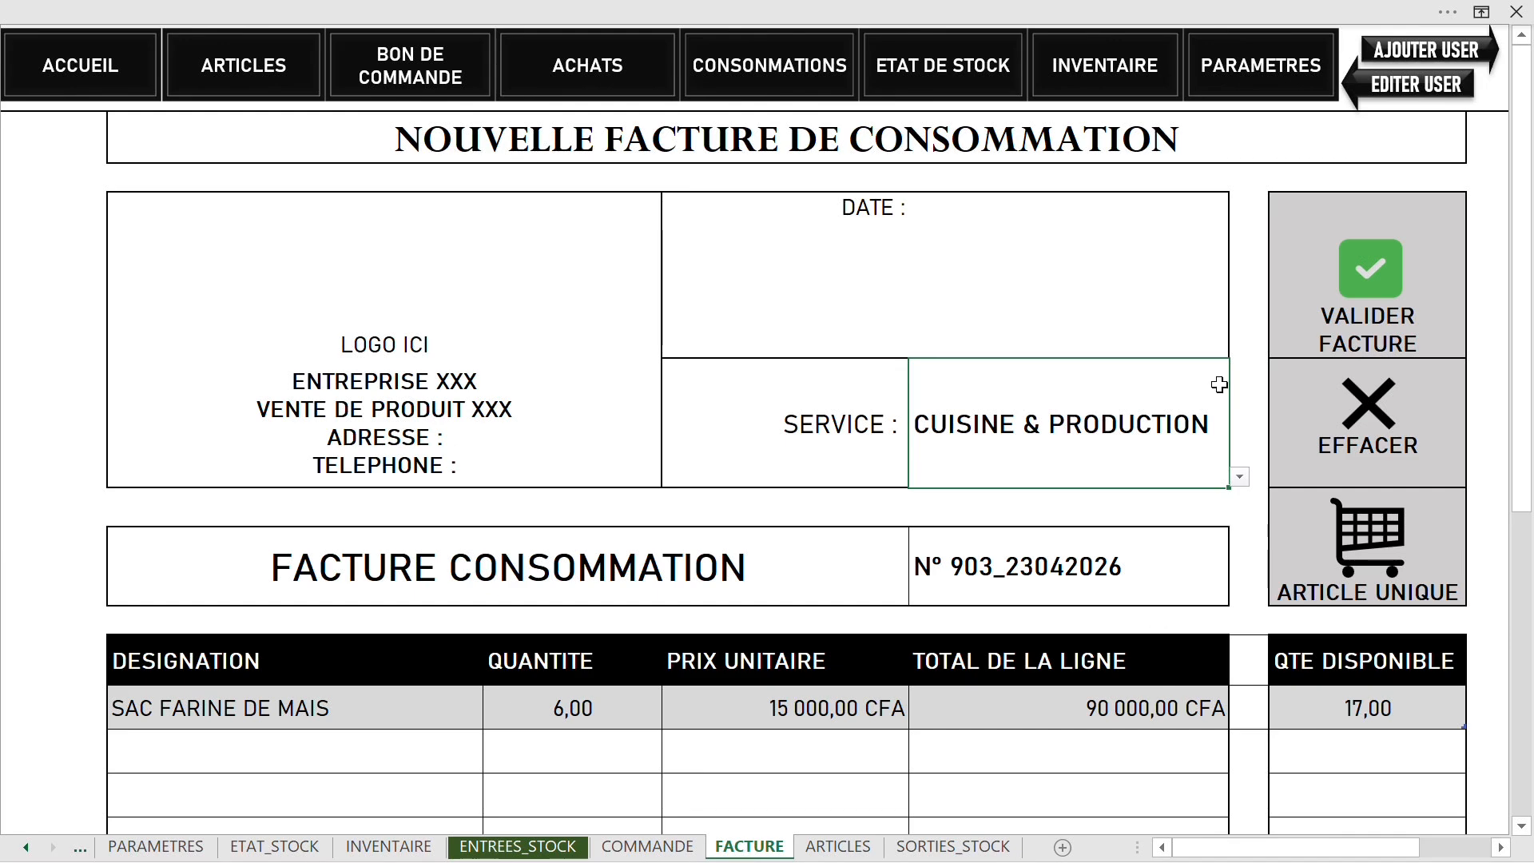
# Validate the consumption invoice, check its generated PDF and return to the workbook
pyautogui.click(1375, 283)
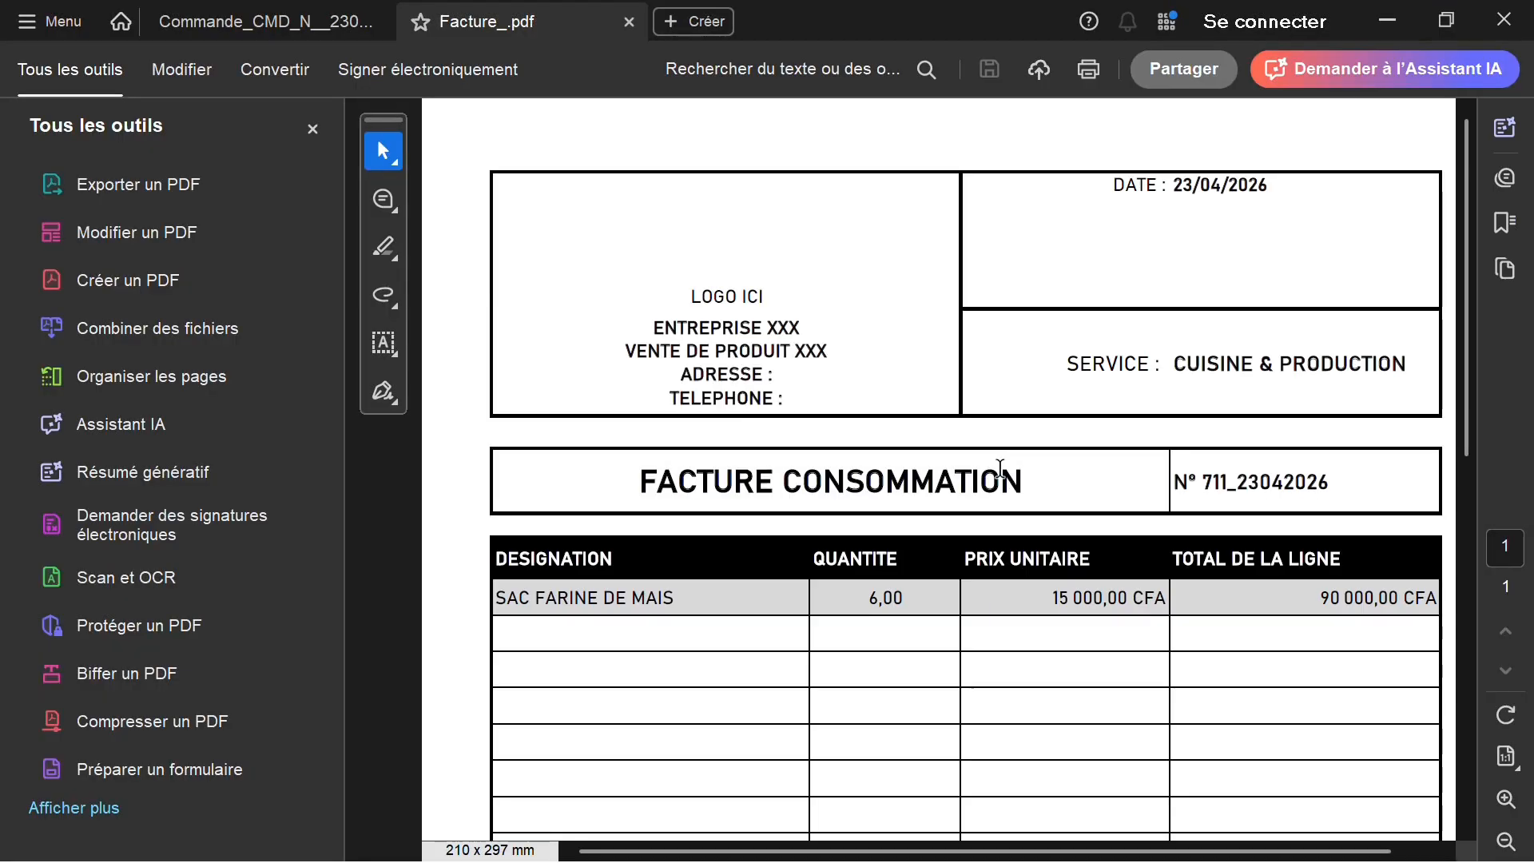
pyautogui.scroll(3, 1155, 612)
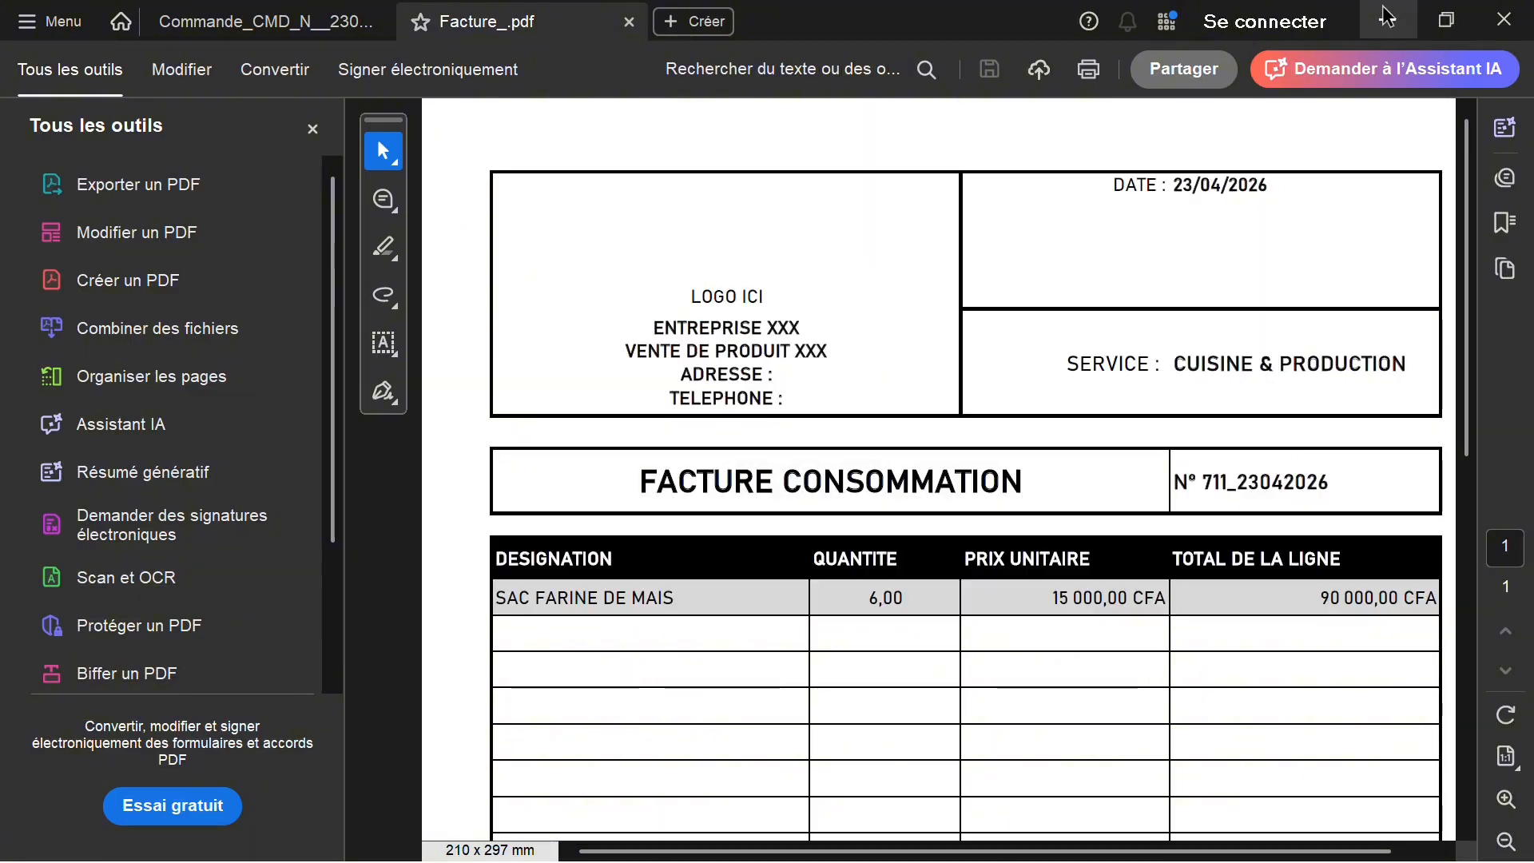
pyautogui.click(1388, 19)
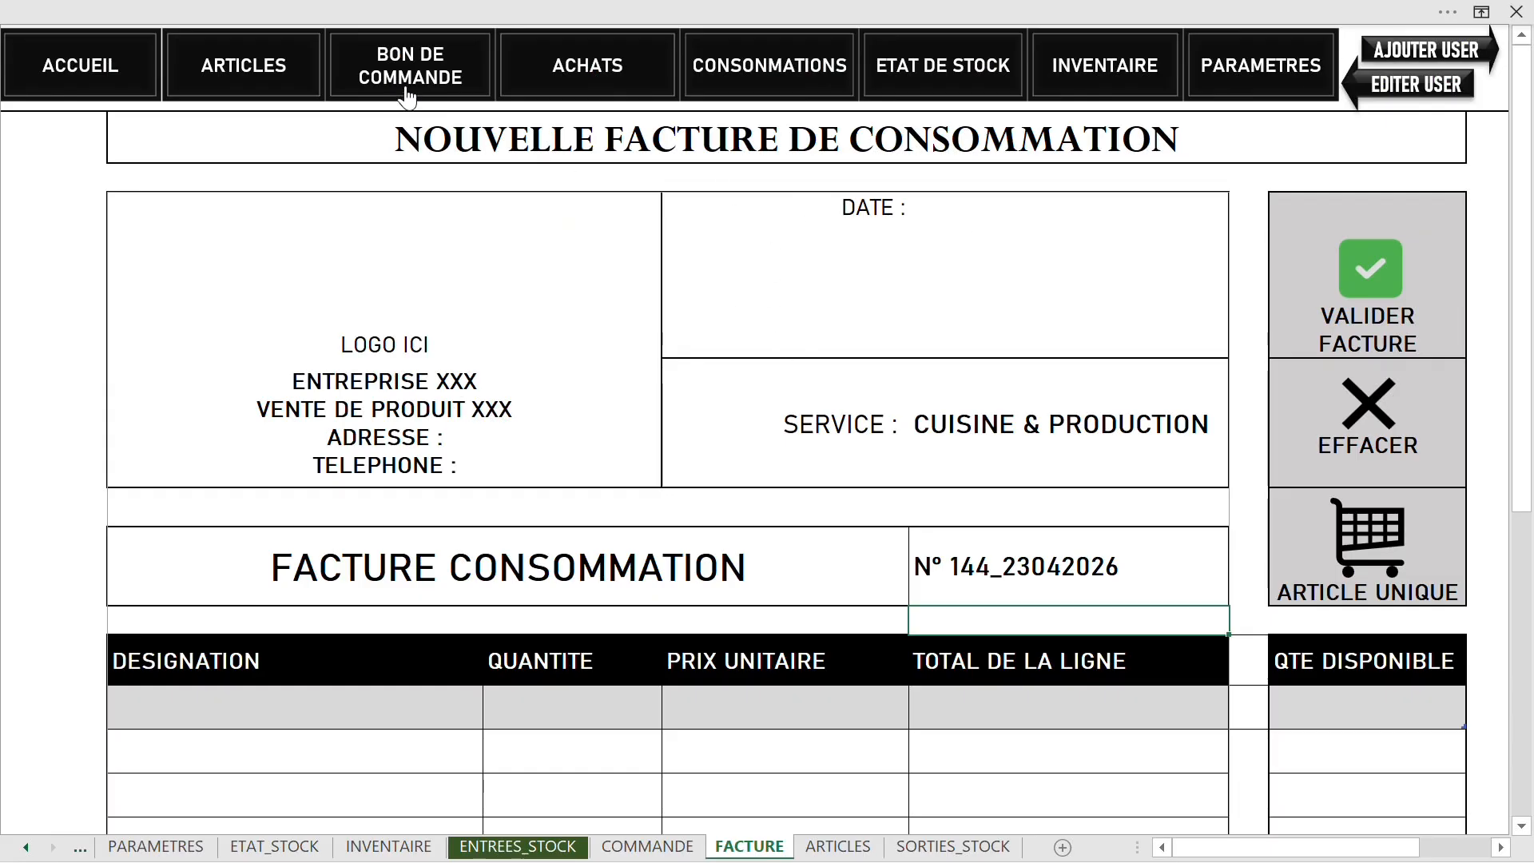
# Check the SAC FARINE DE MAIS consumption in the stock outputs and its figures in the articles list
pyautogui.click(719, 94)
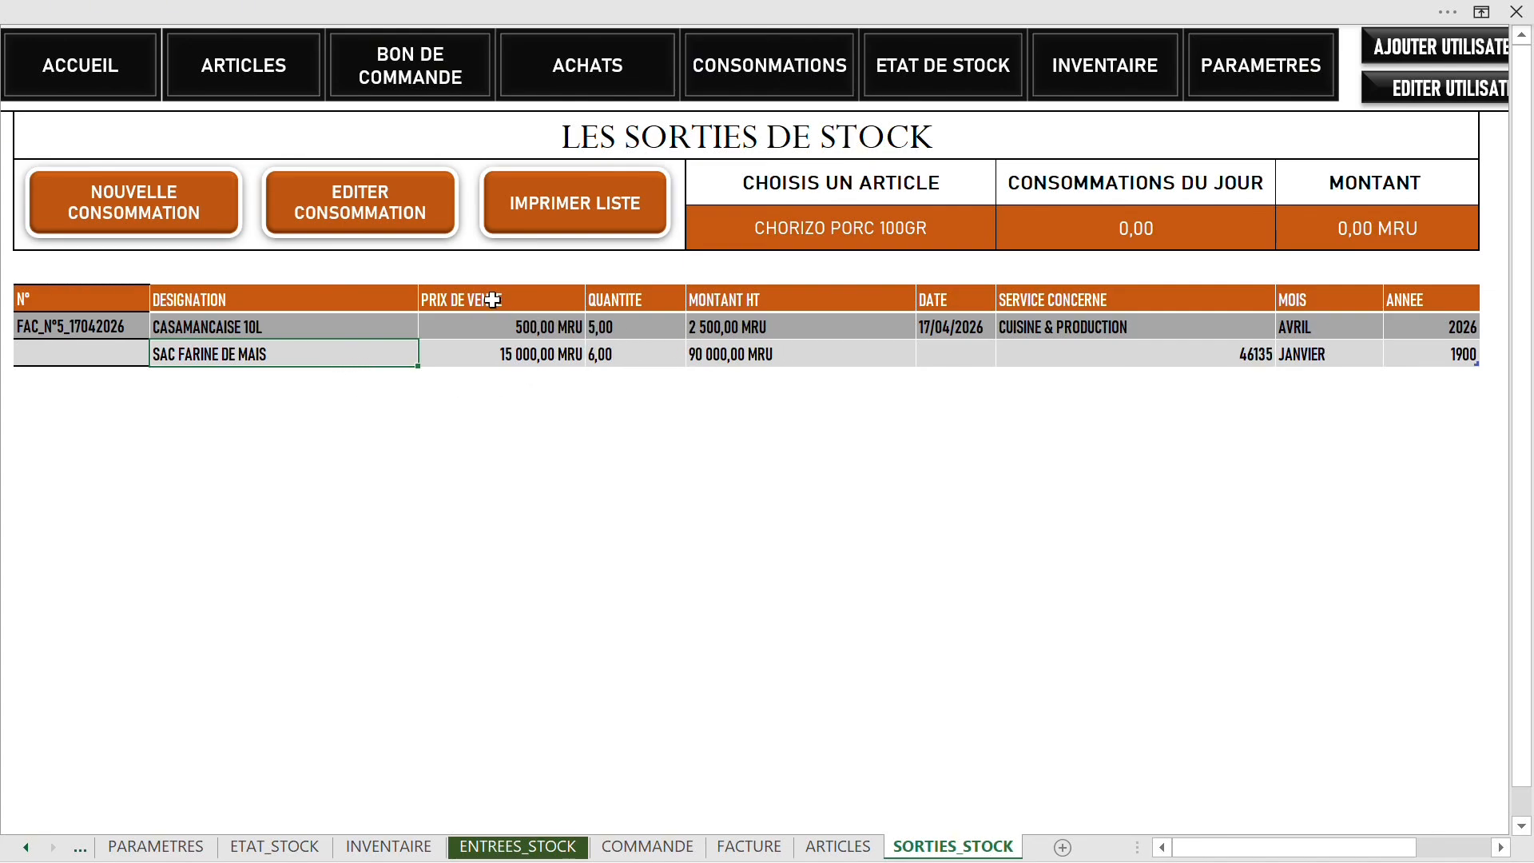
pyautogui.click(261, 68)
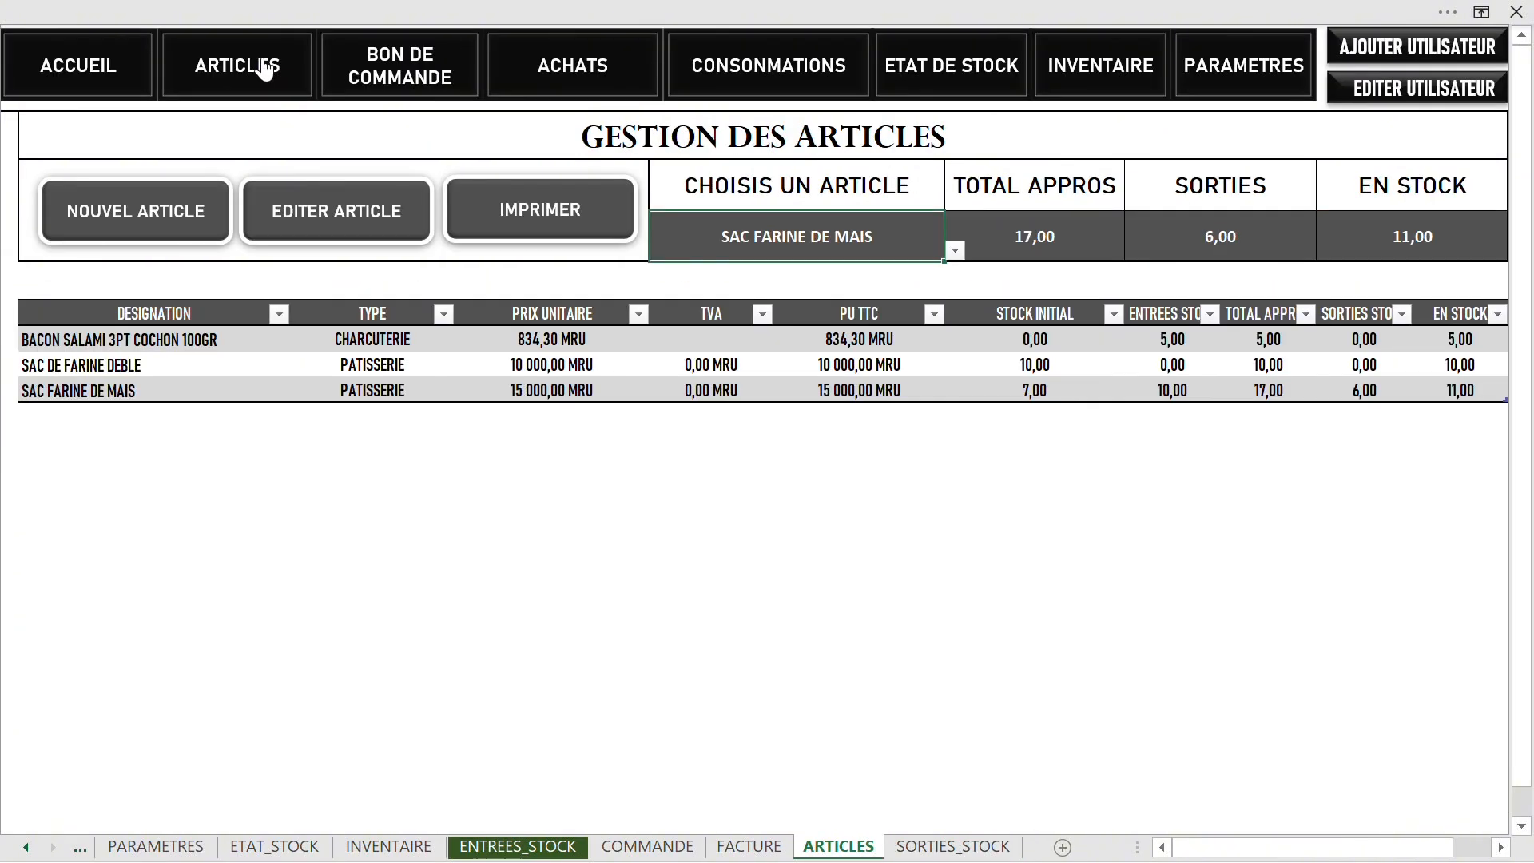
pyautogui.click(368, 210)
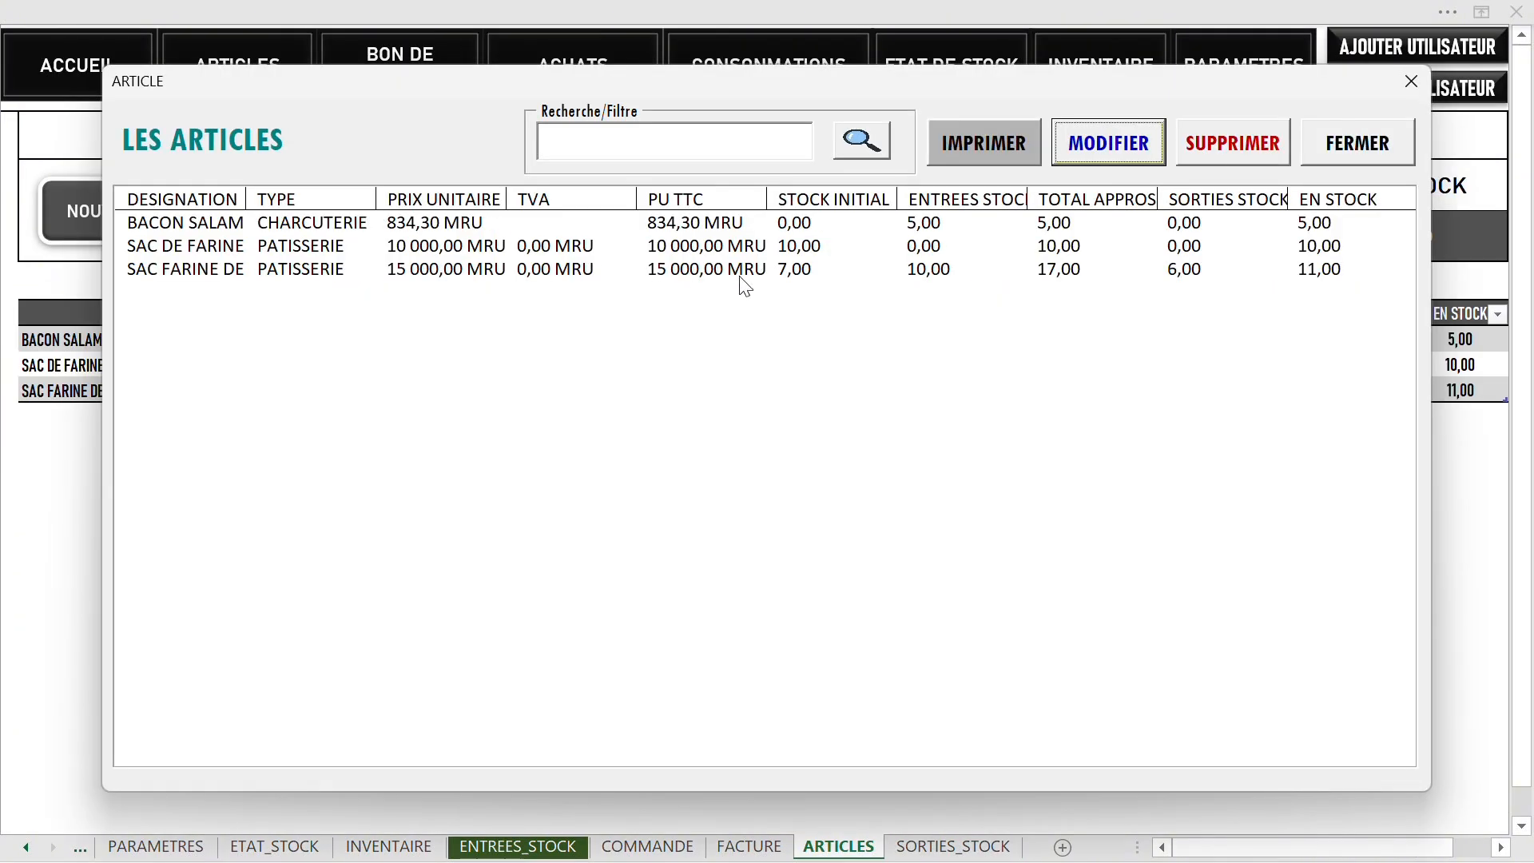
pyautogui.click(1318, 272)
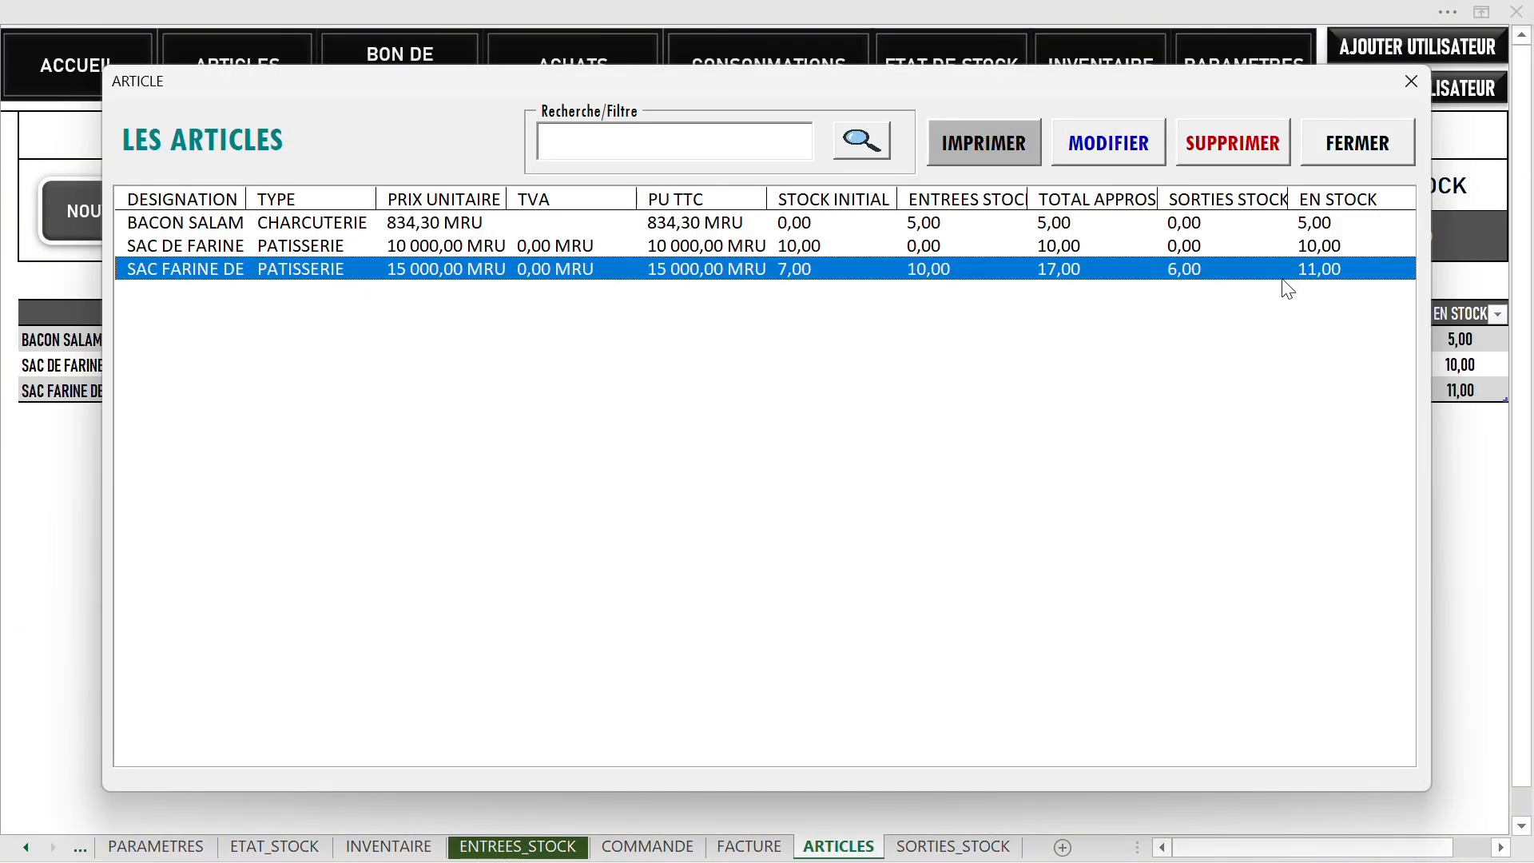
pyautogui.click(1369, 141)
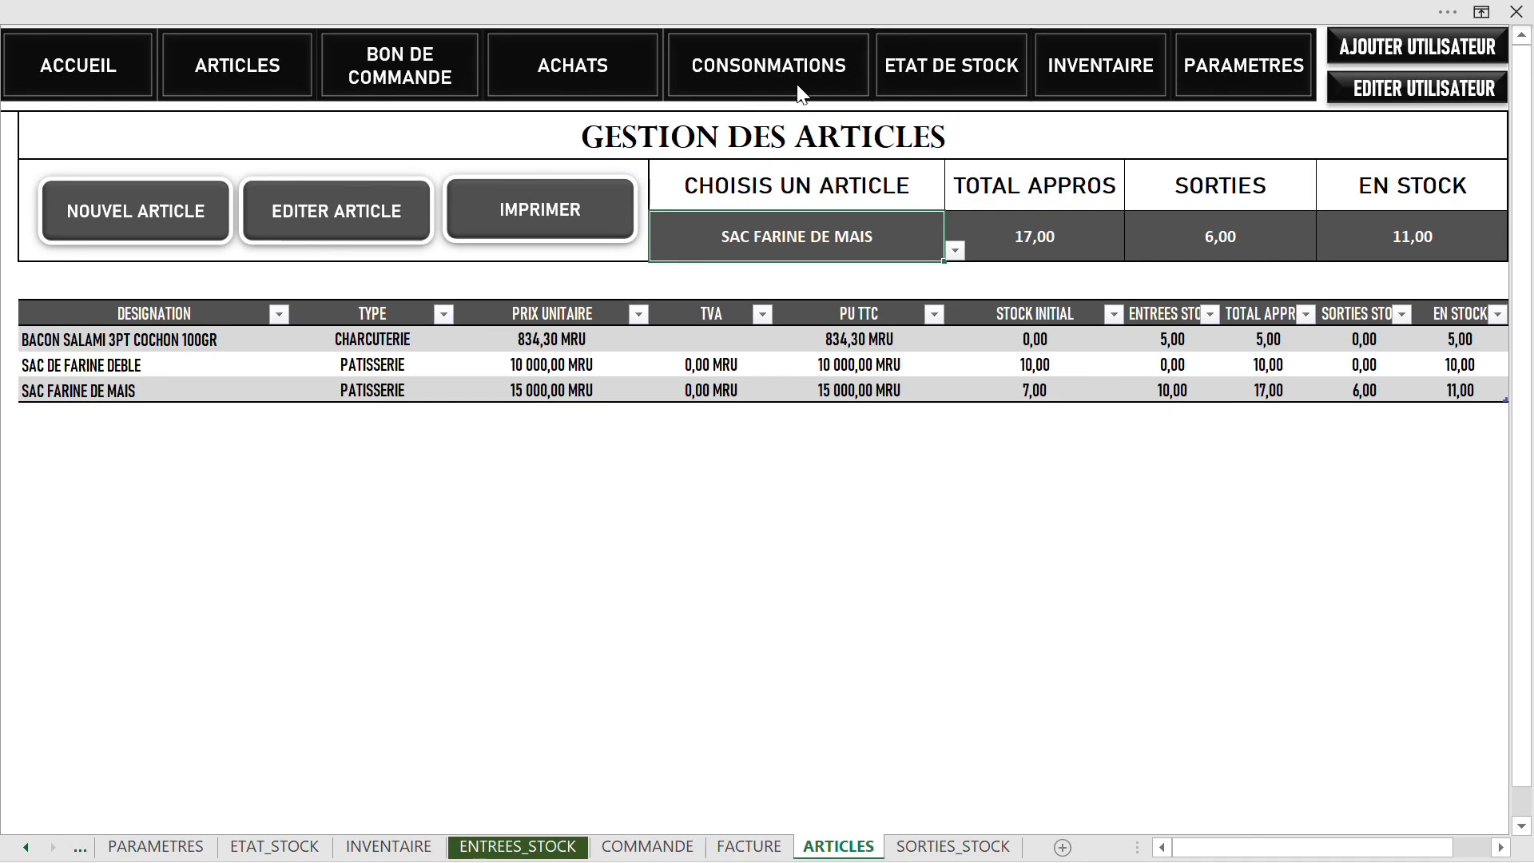
# Open the stock status sheet and view its figures for JUIN and again for AVRIL
pyautogui.click(955, 96)
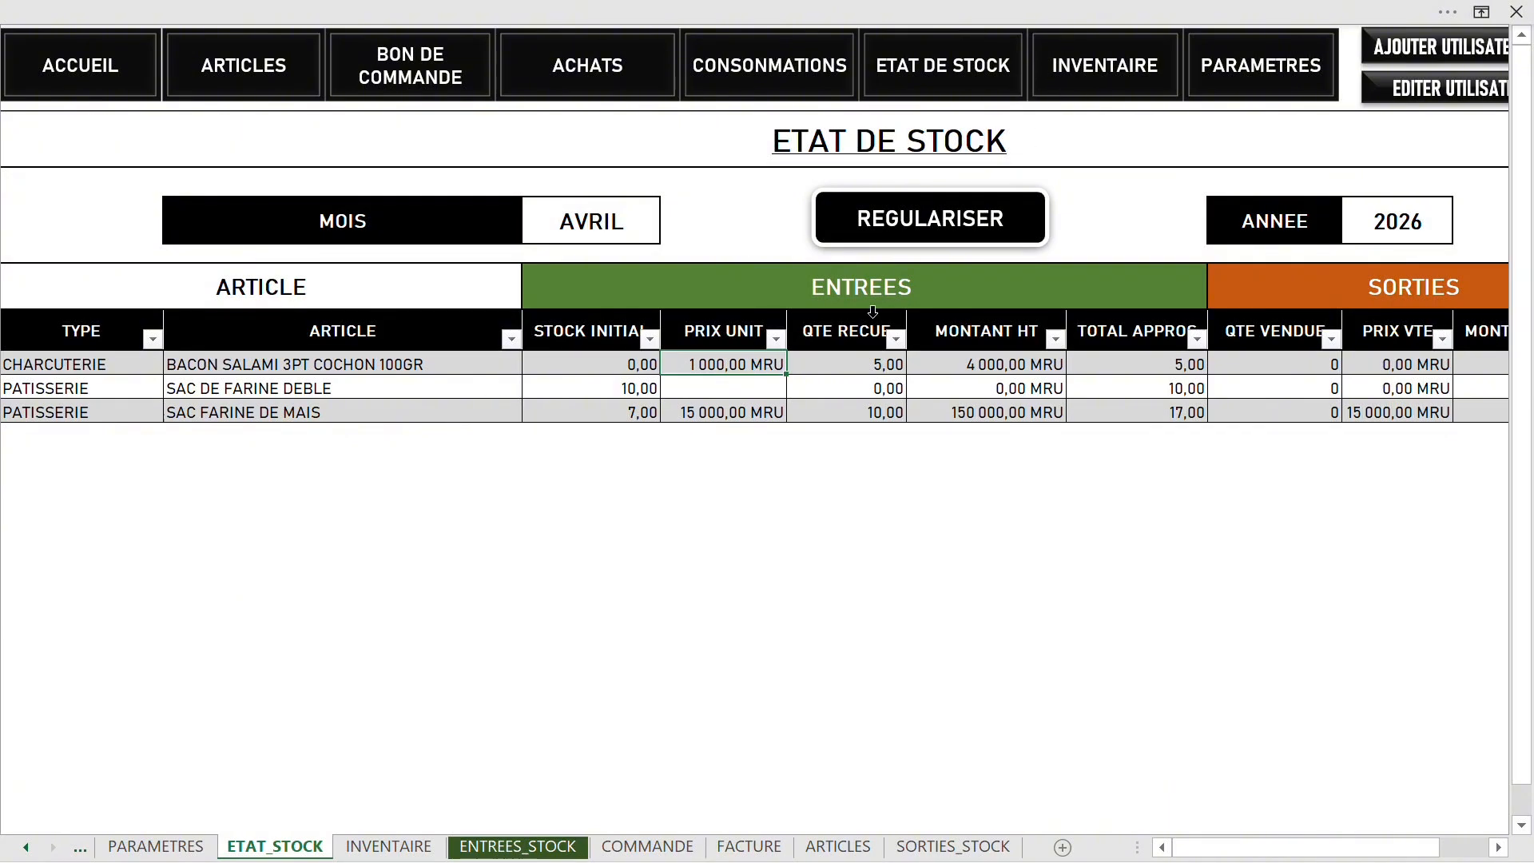
pyautogui.click(612, 243)
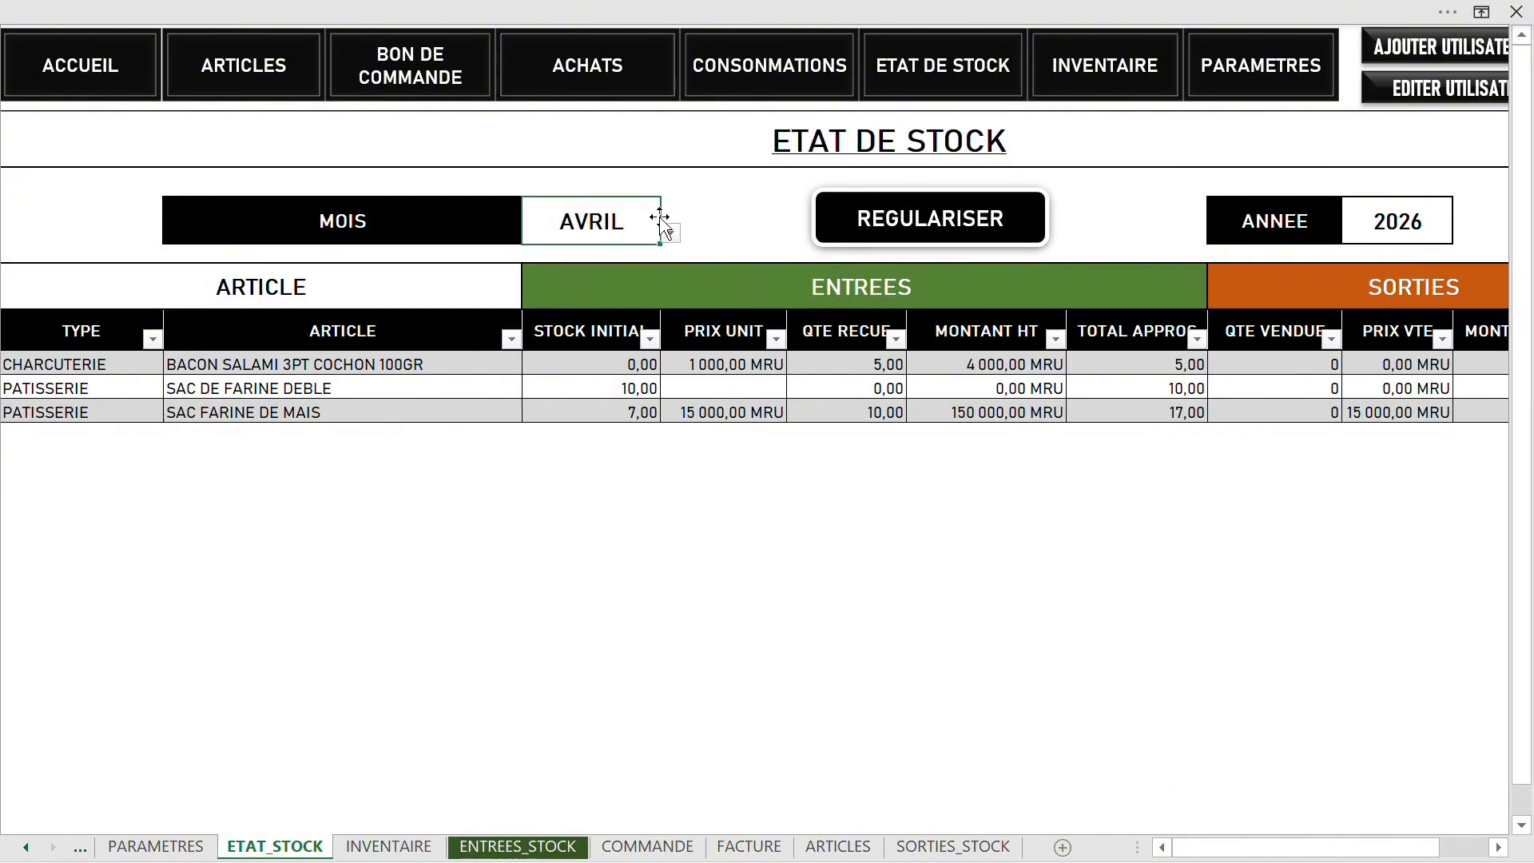
pyautogui.click(670, 233)
pyautogui.click(623, 254)
pyautogui.click(669, 233)
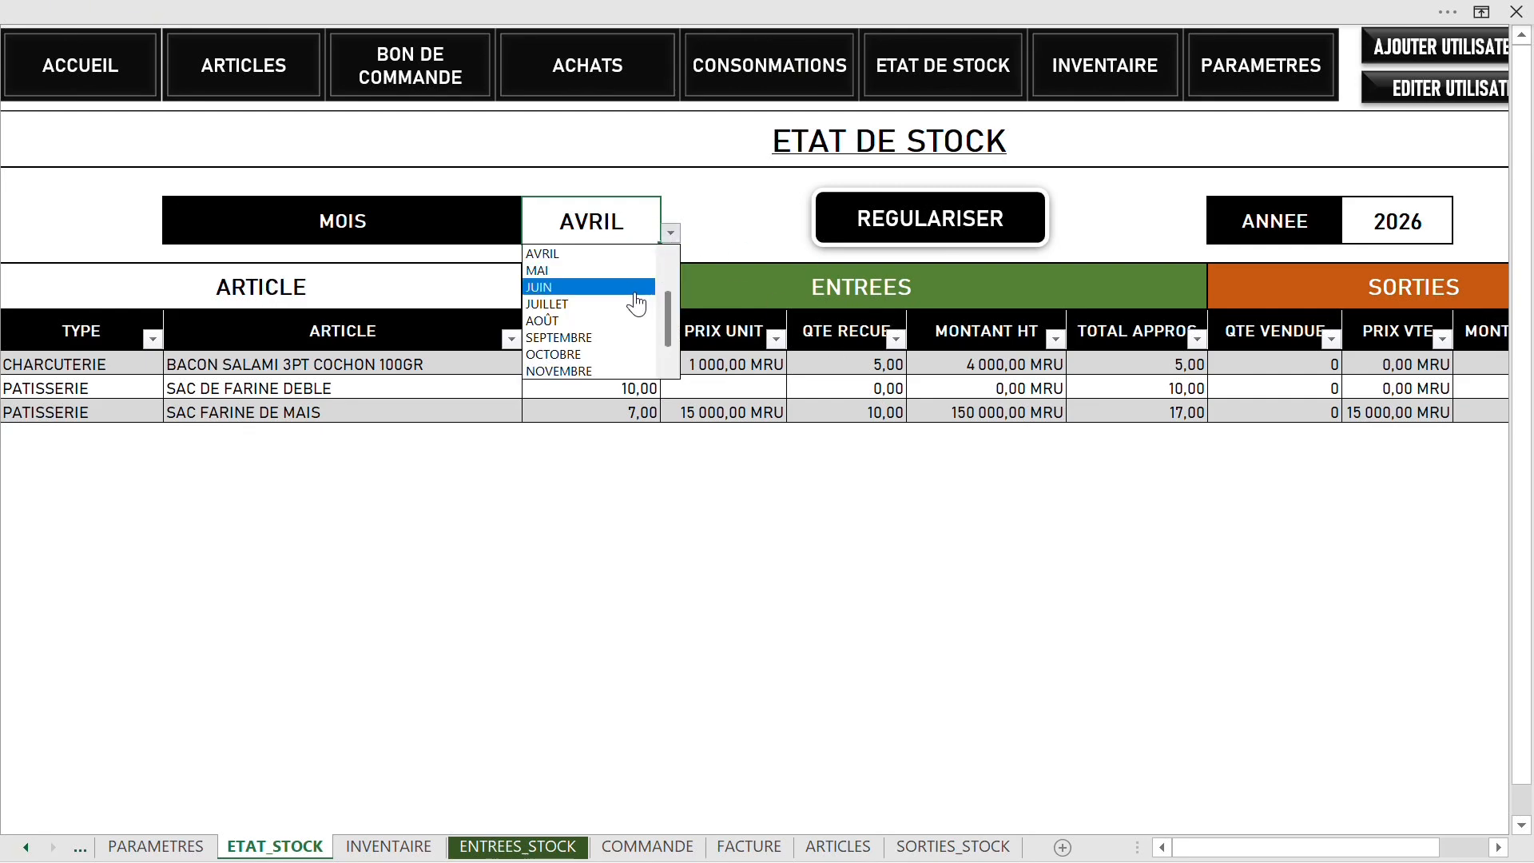
pyautogui.click(615, 287)
pyautogui.click(671, 232)
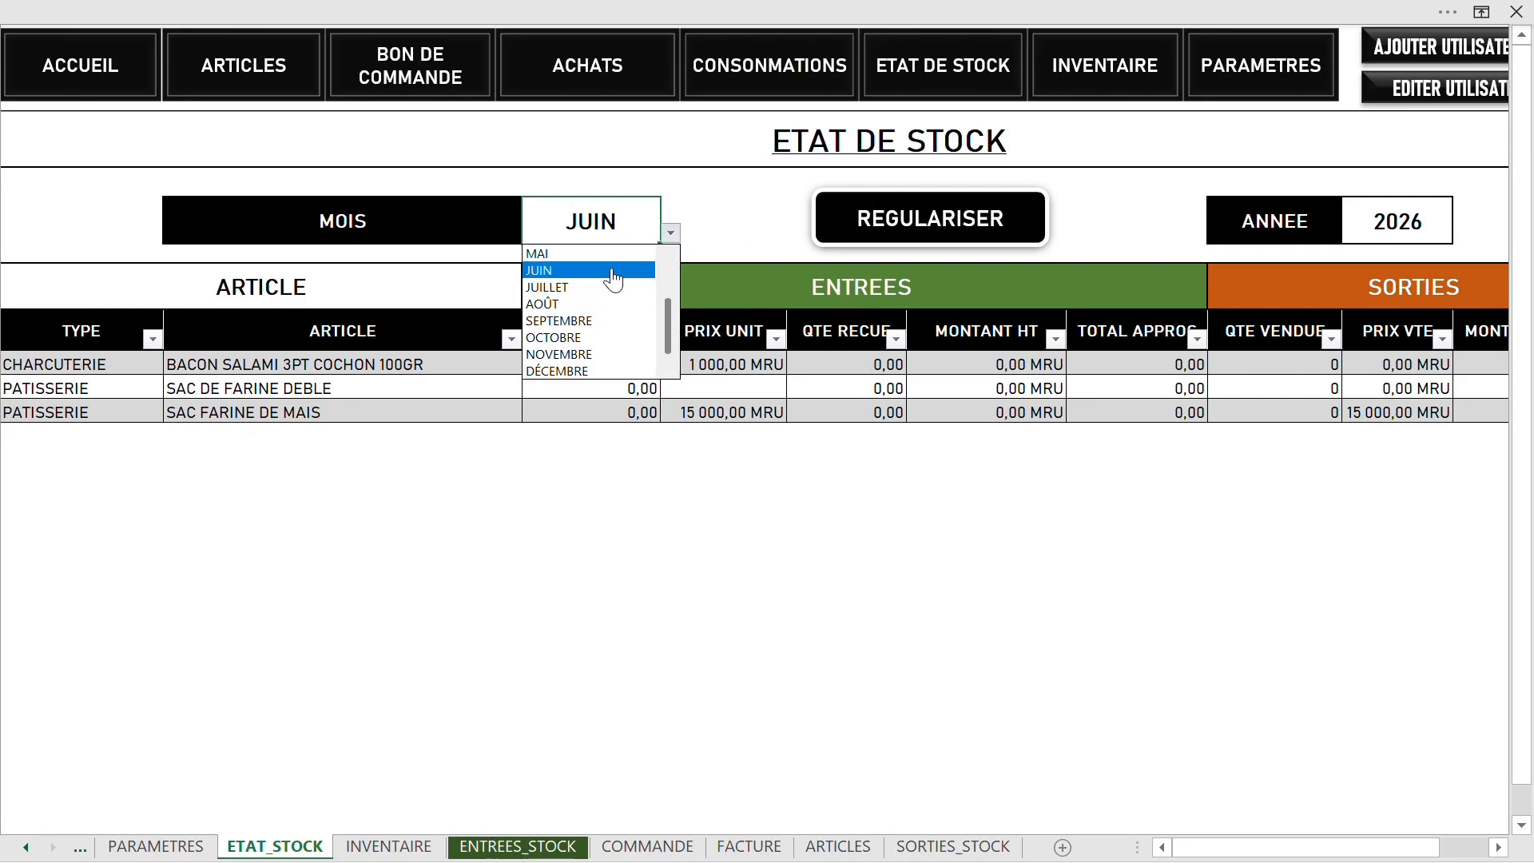
pyautogui.moveTo(665, 330)
pyautogui.mouseDown()
pyautogui.moveTo(671, 302)
pyautogui.moveTo(665, 314)
pyautogui.mouseUp()
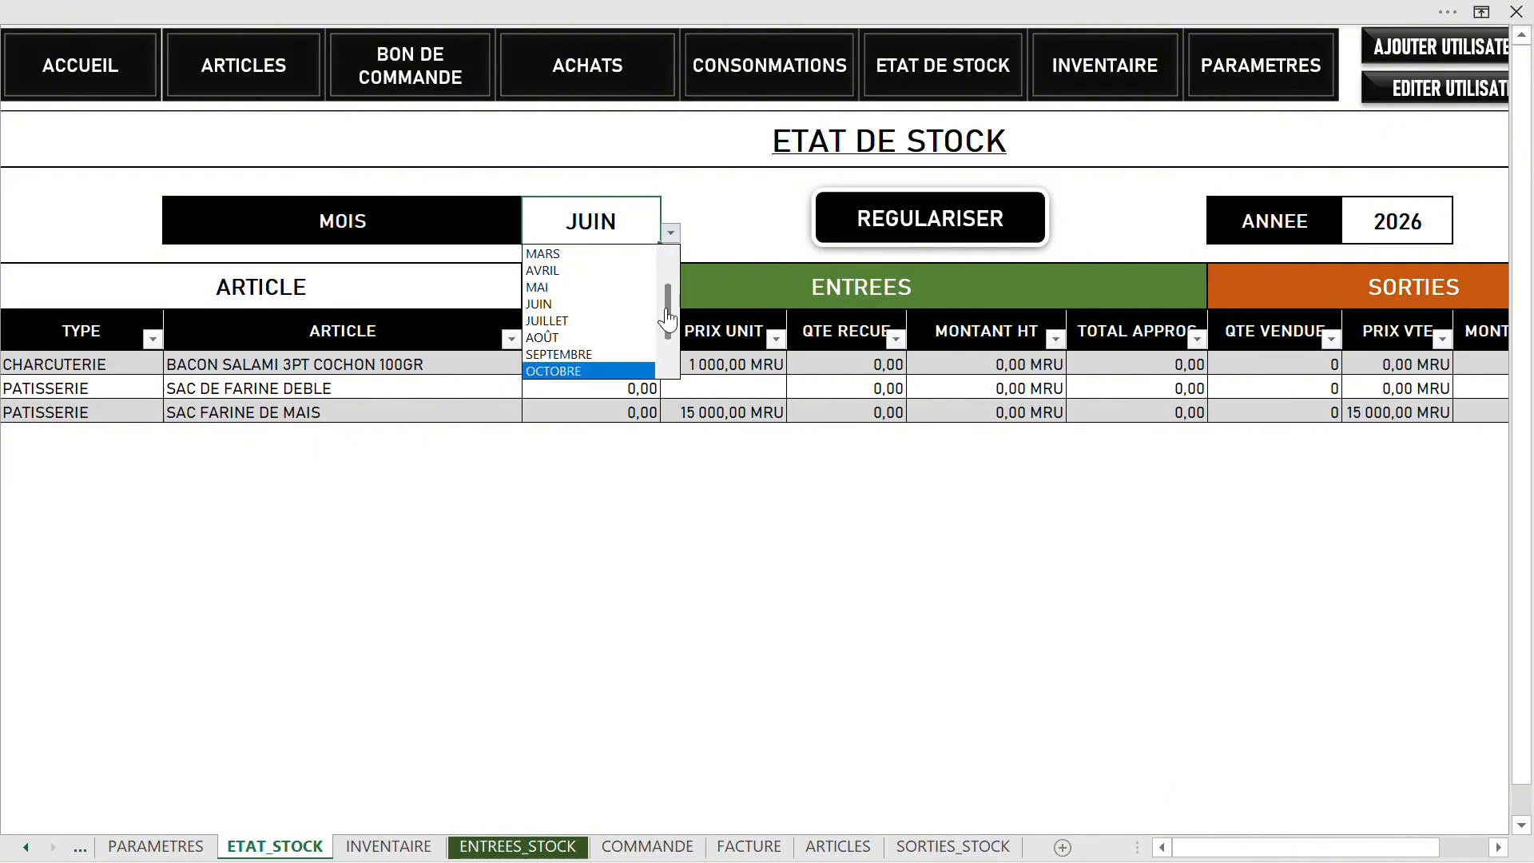
pyautogui.click(576, 272)
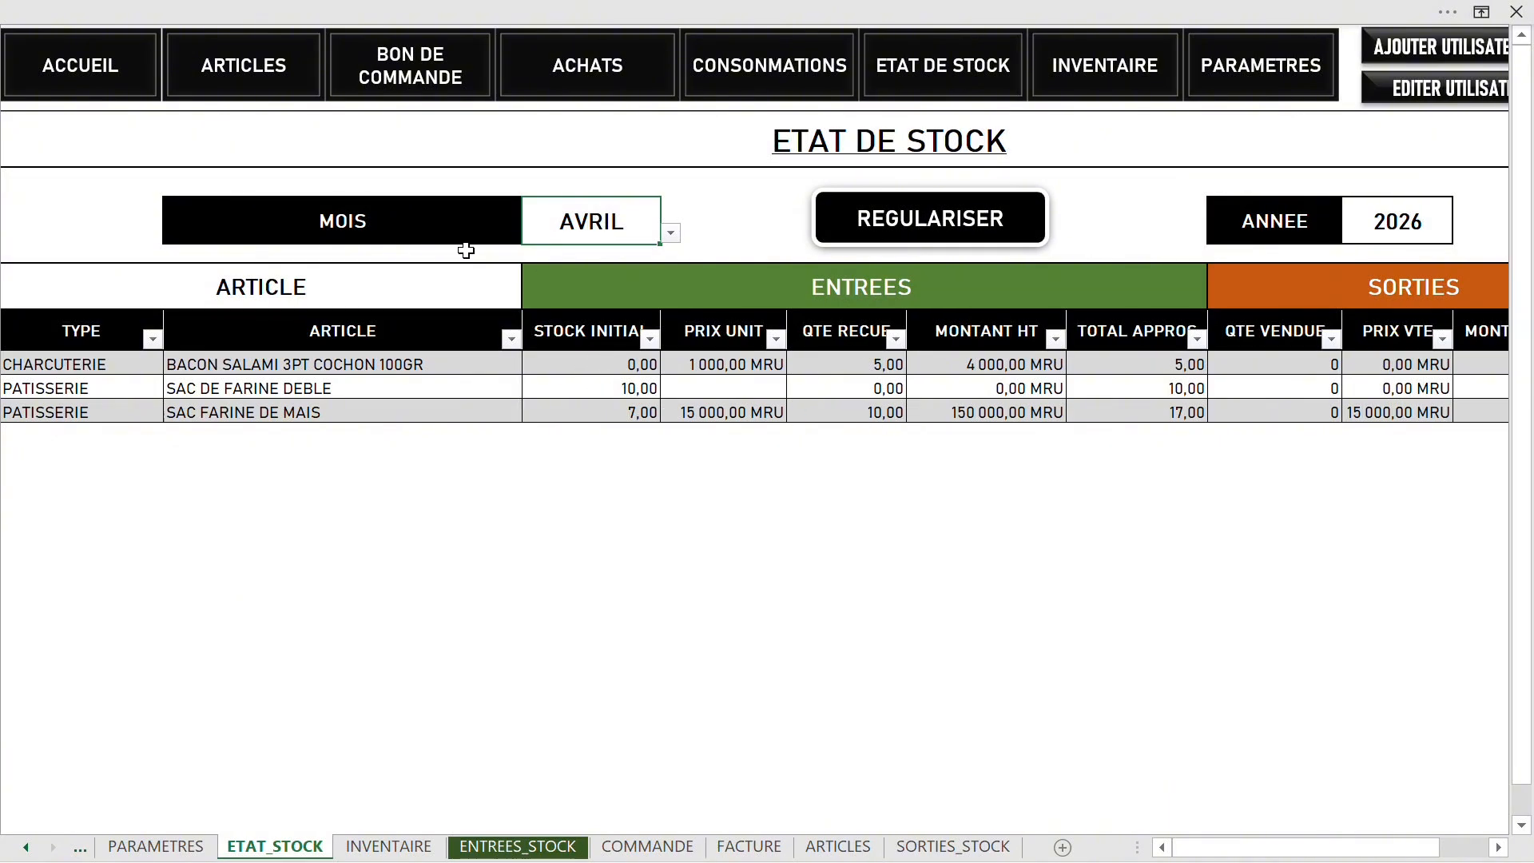
# Open the stock regularisation form for SAC FARINE DE MAIS from the pre-inventory list
pyautogui.click(866, 238)
pyautogui.click(393, 240)
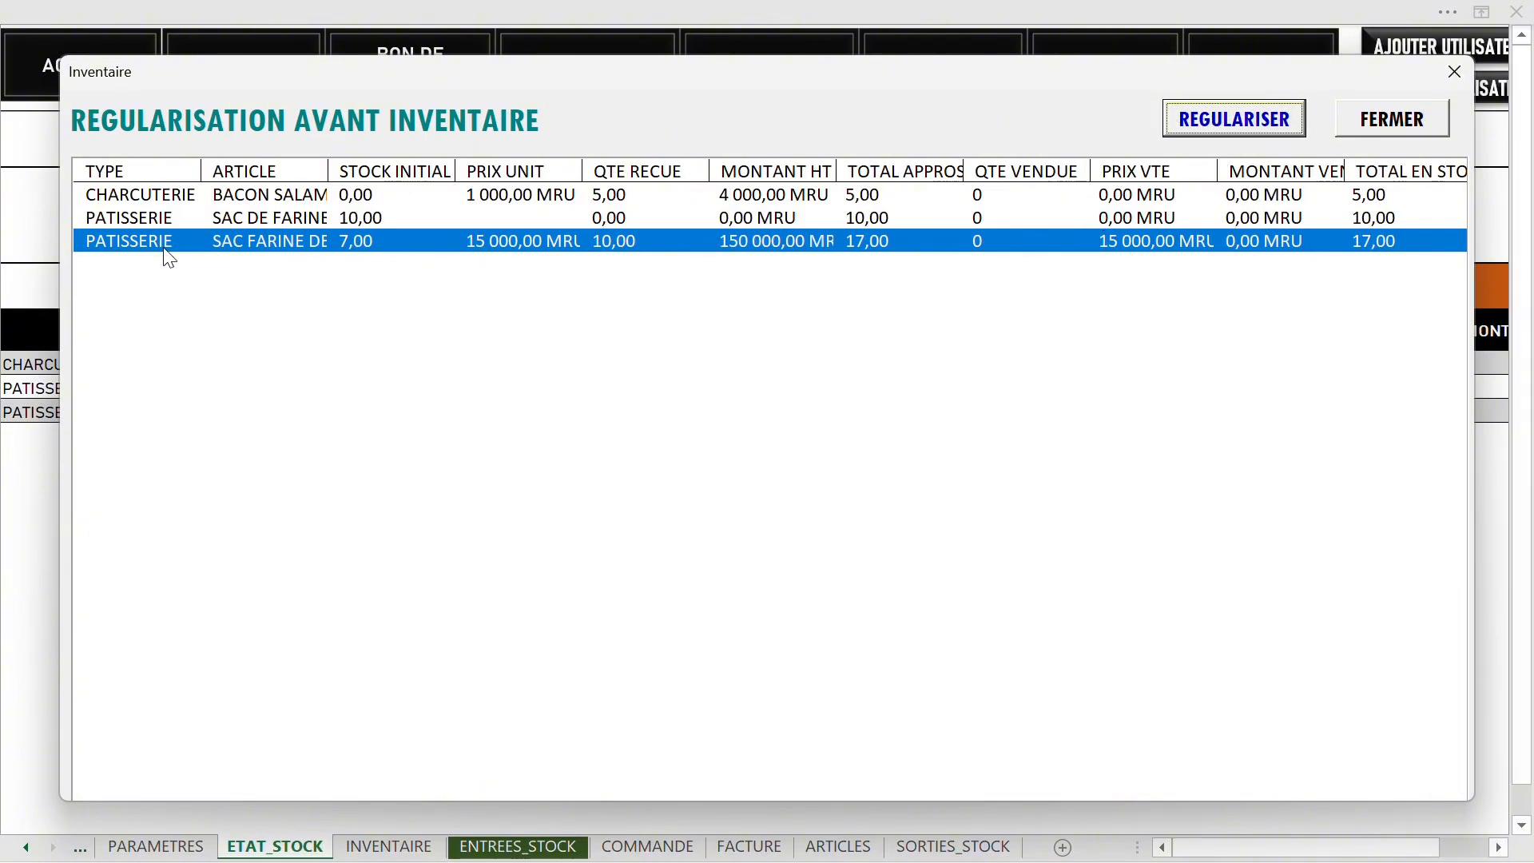
pyautogui.click(1185, 132)
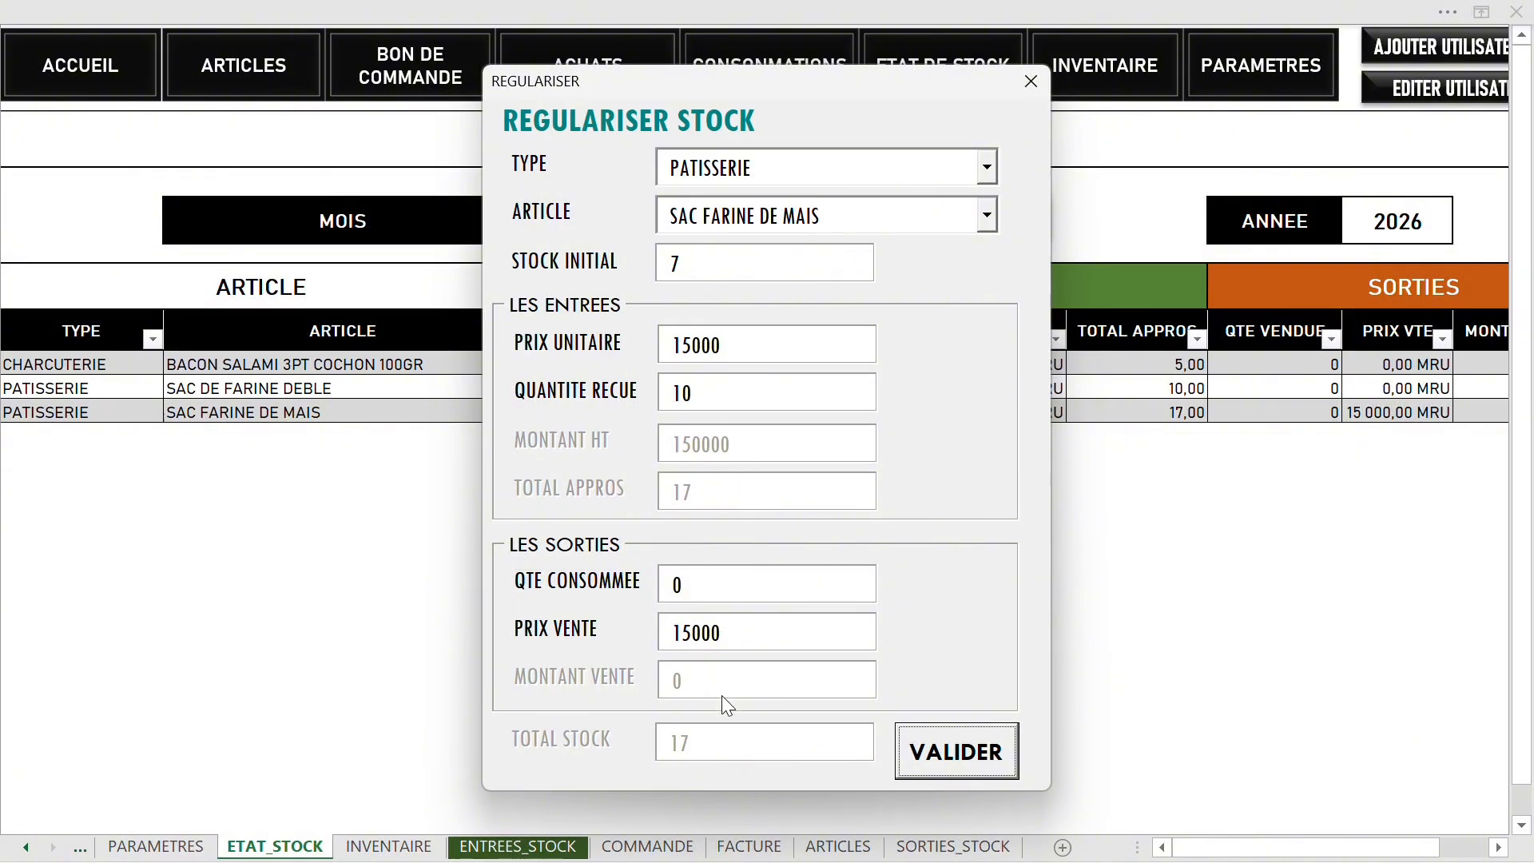
# Check the received quantity in the regularisation form and validate the stock entry for SAC FARINE DE MAIS
pyautogui.click(700, 395)
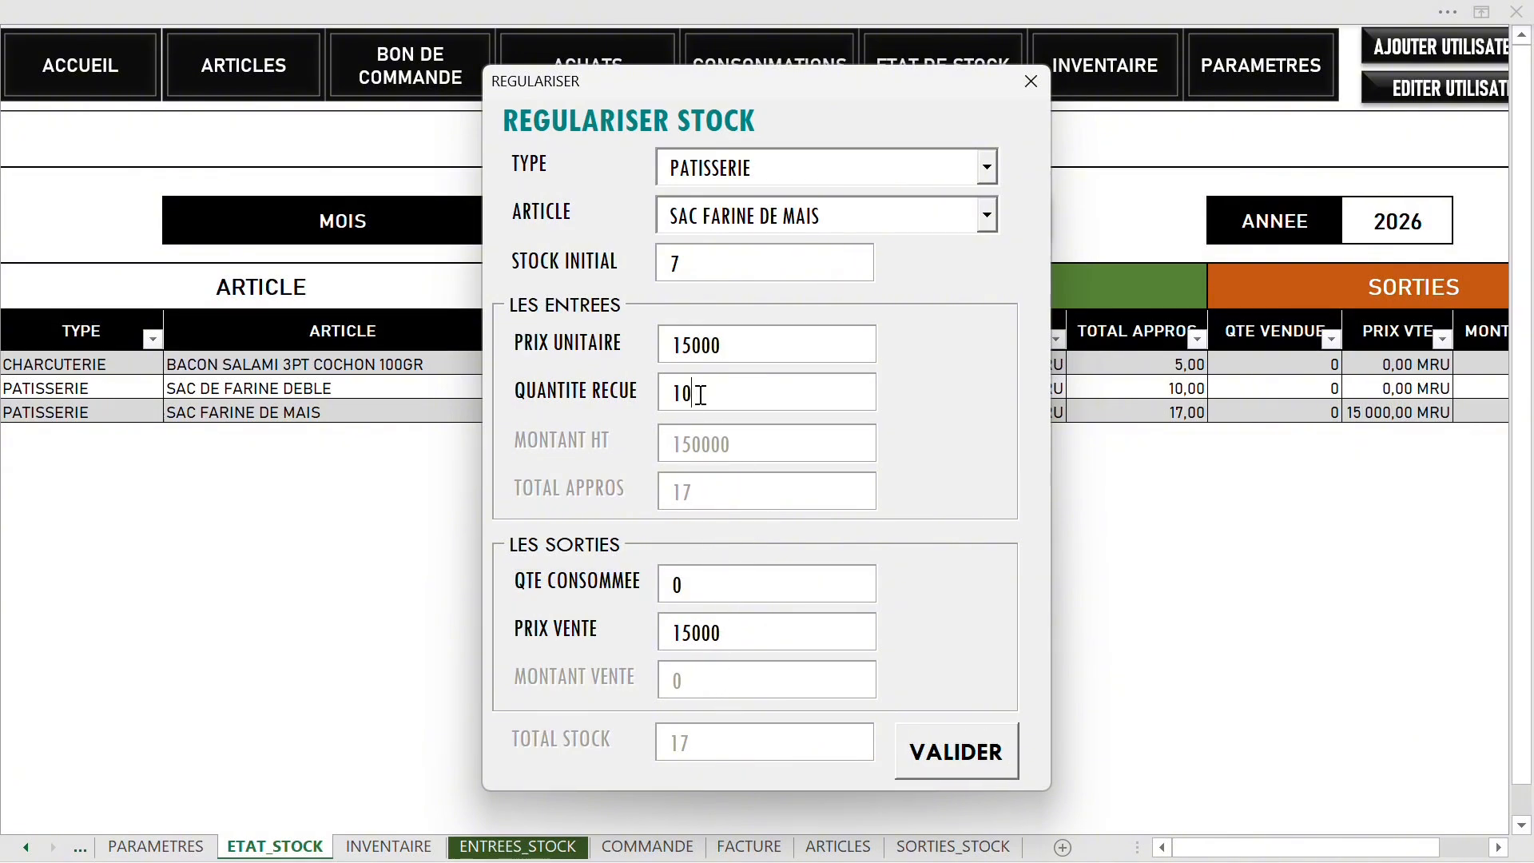
pyautogui.moveTo(700, 395); pyautogui.dragTo(654, 405)
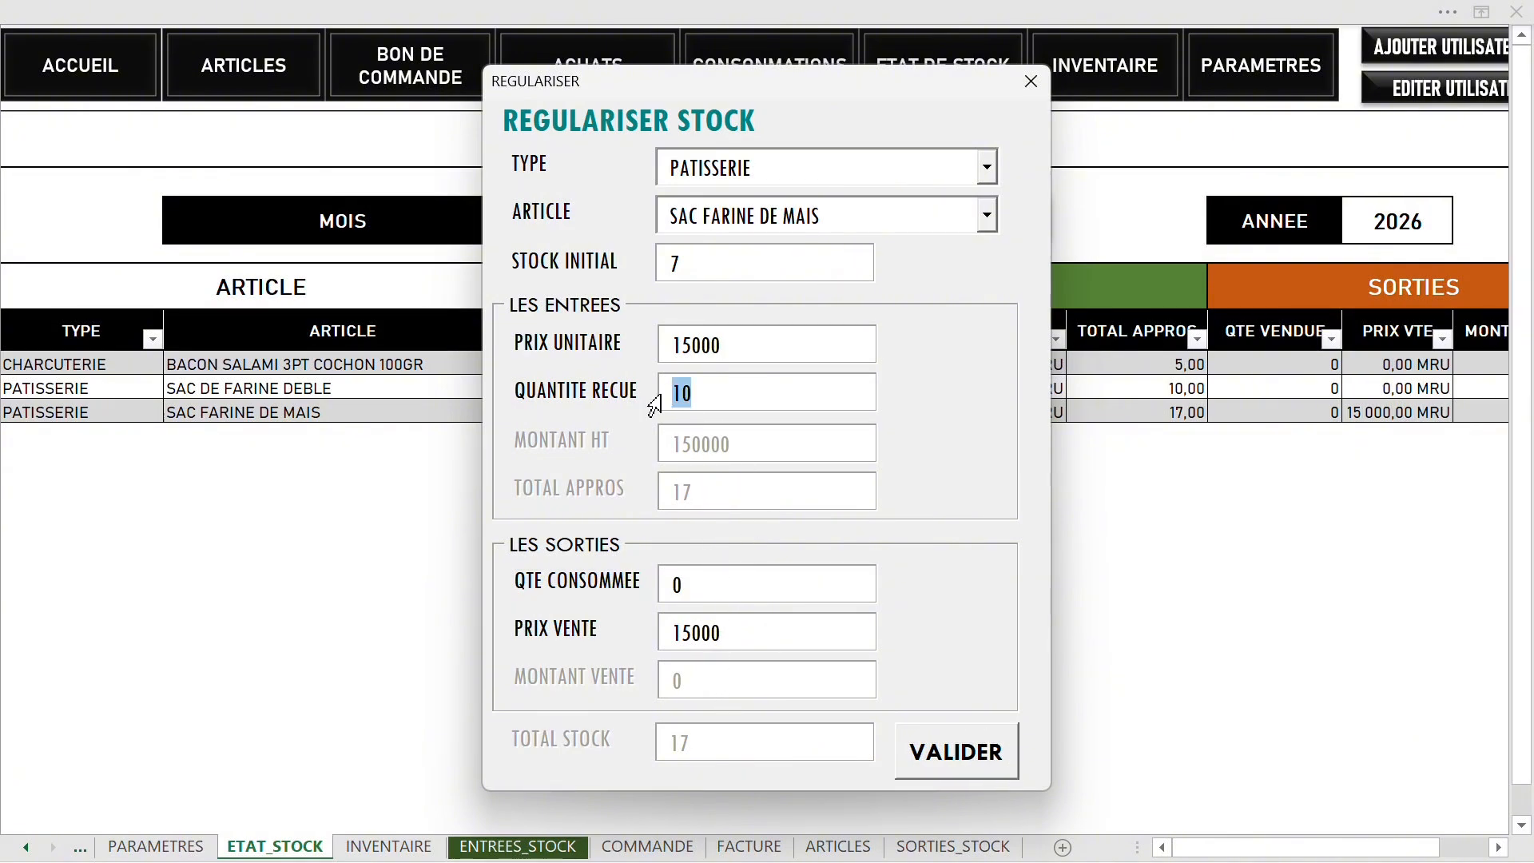
pyautogui.click(717, 394)
pyautogui.moveTo(673, 393); pyautogui.dragTo(709, 393)
pyautogui.click(907, 745)
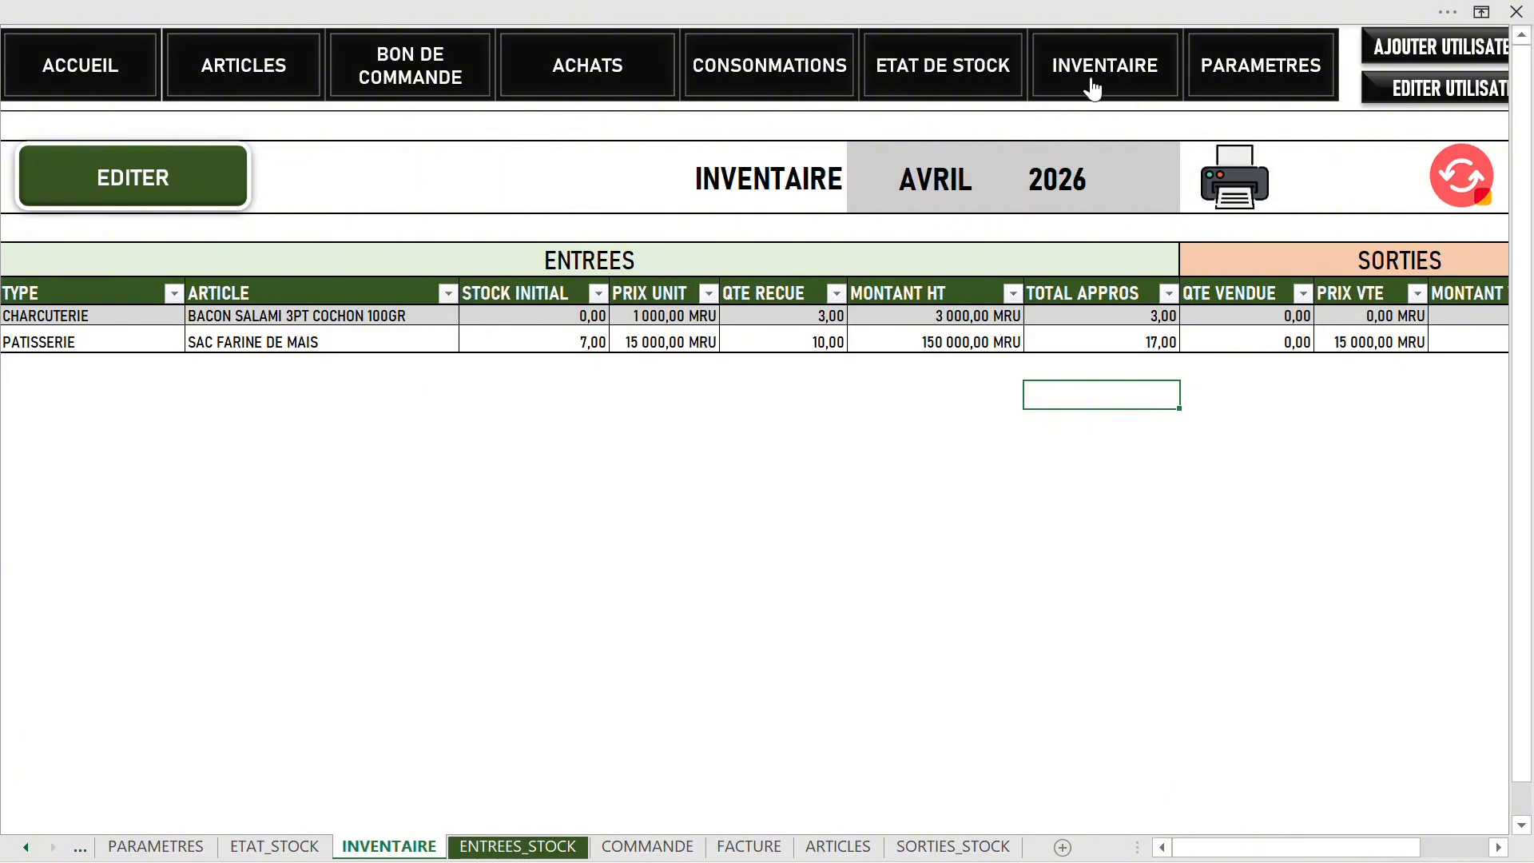
# Check the selected month and year and the SAC FARINE DE MAIS row in the AVRIL 2026 inventory
pyautogui.click(916, 186)
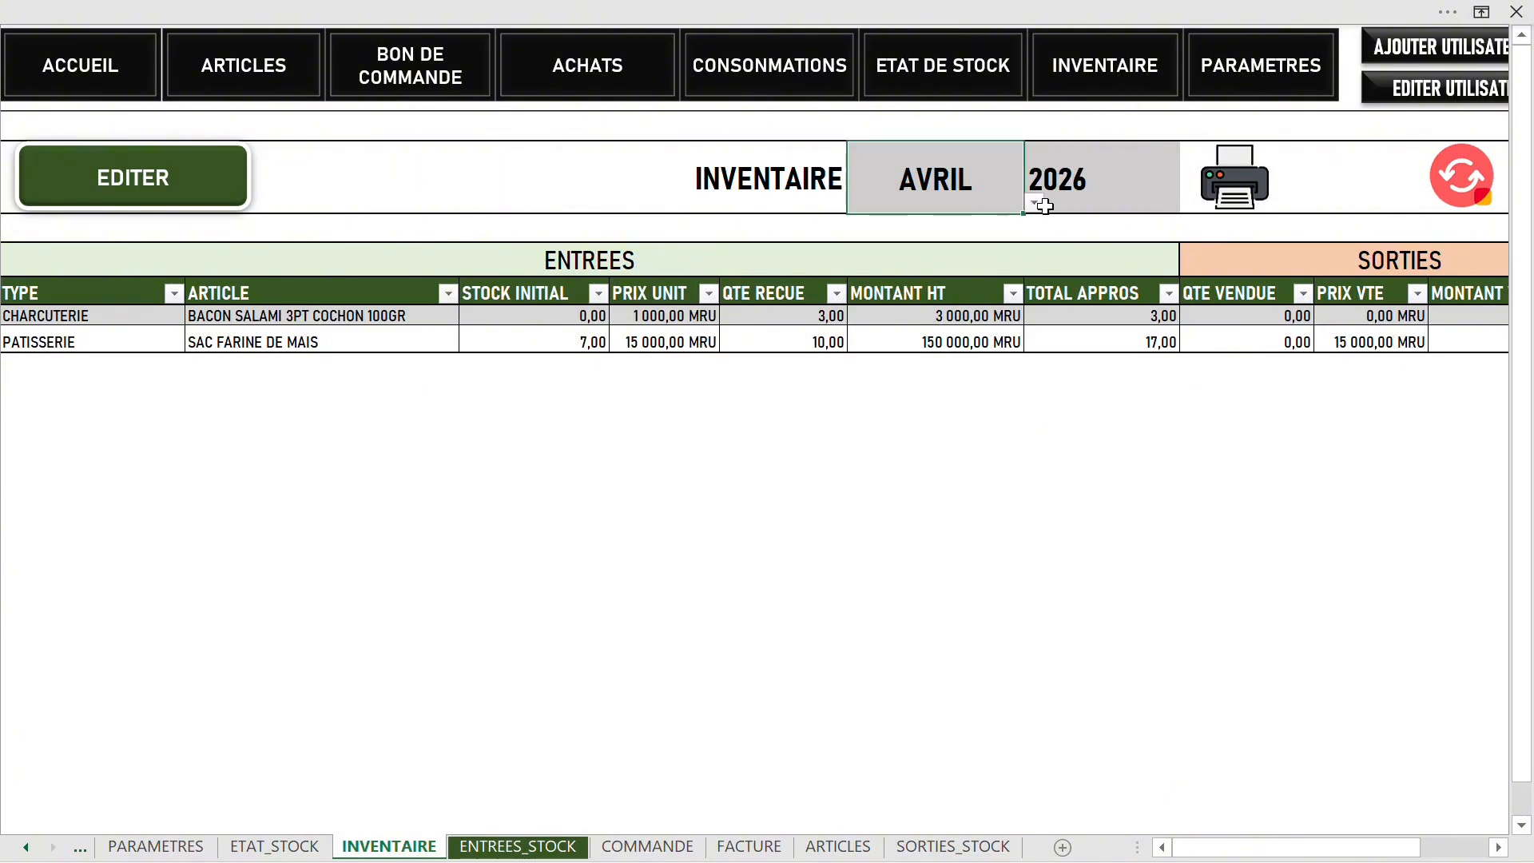
pyautogui.click(1096, 171)
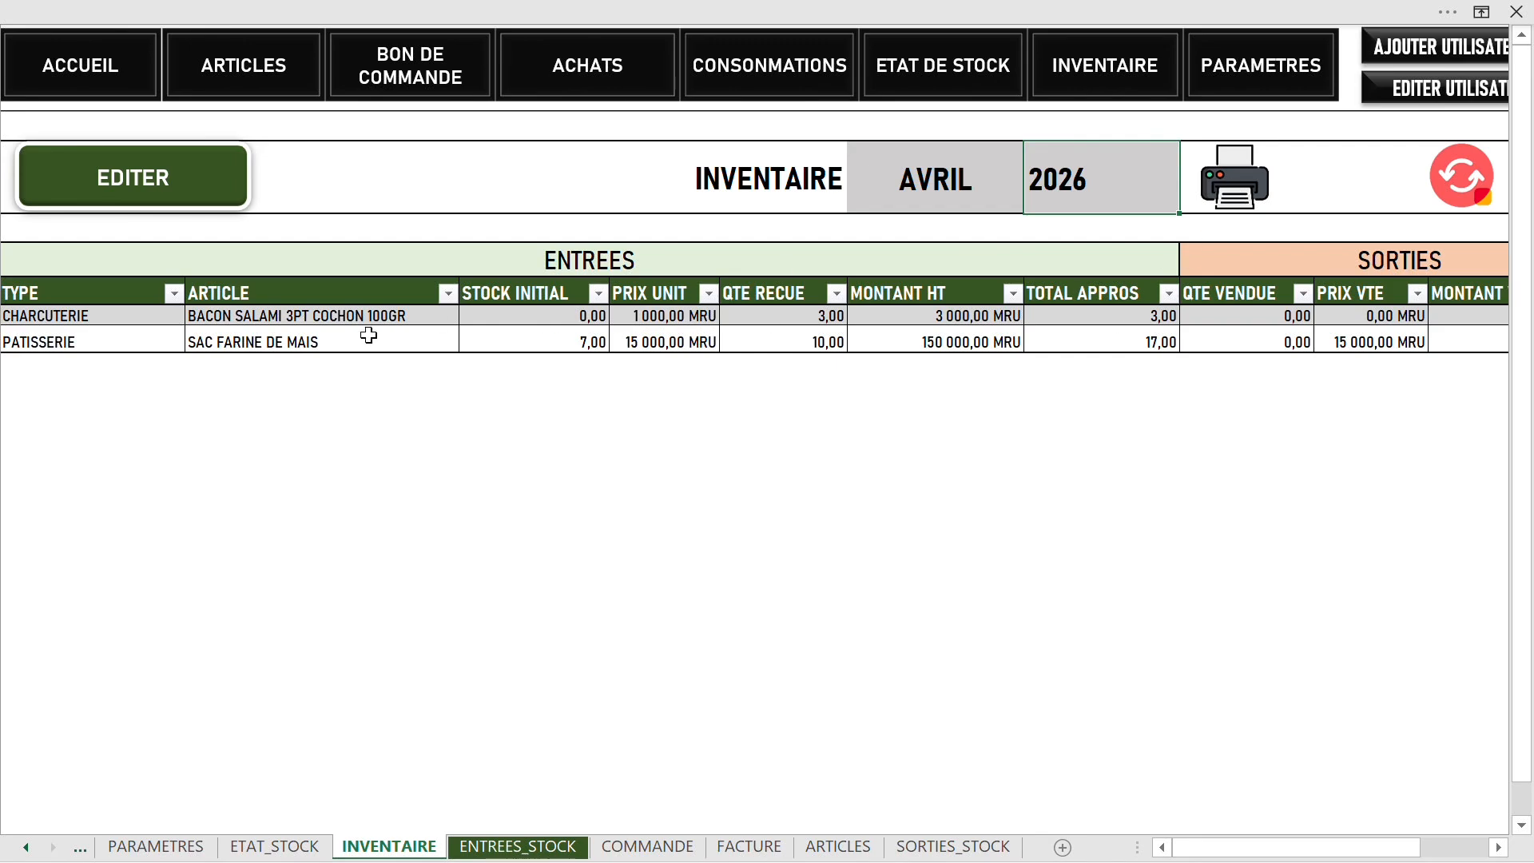
pyautogui.click(63, 340)
pyautogui.click(278, 346)
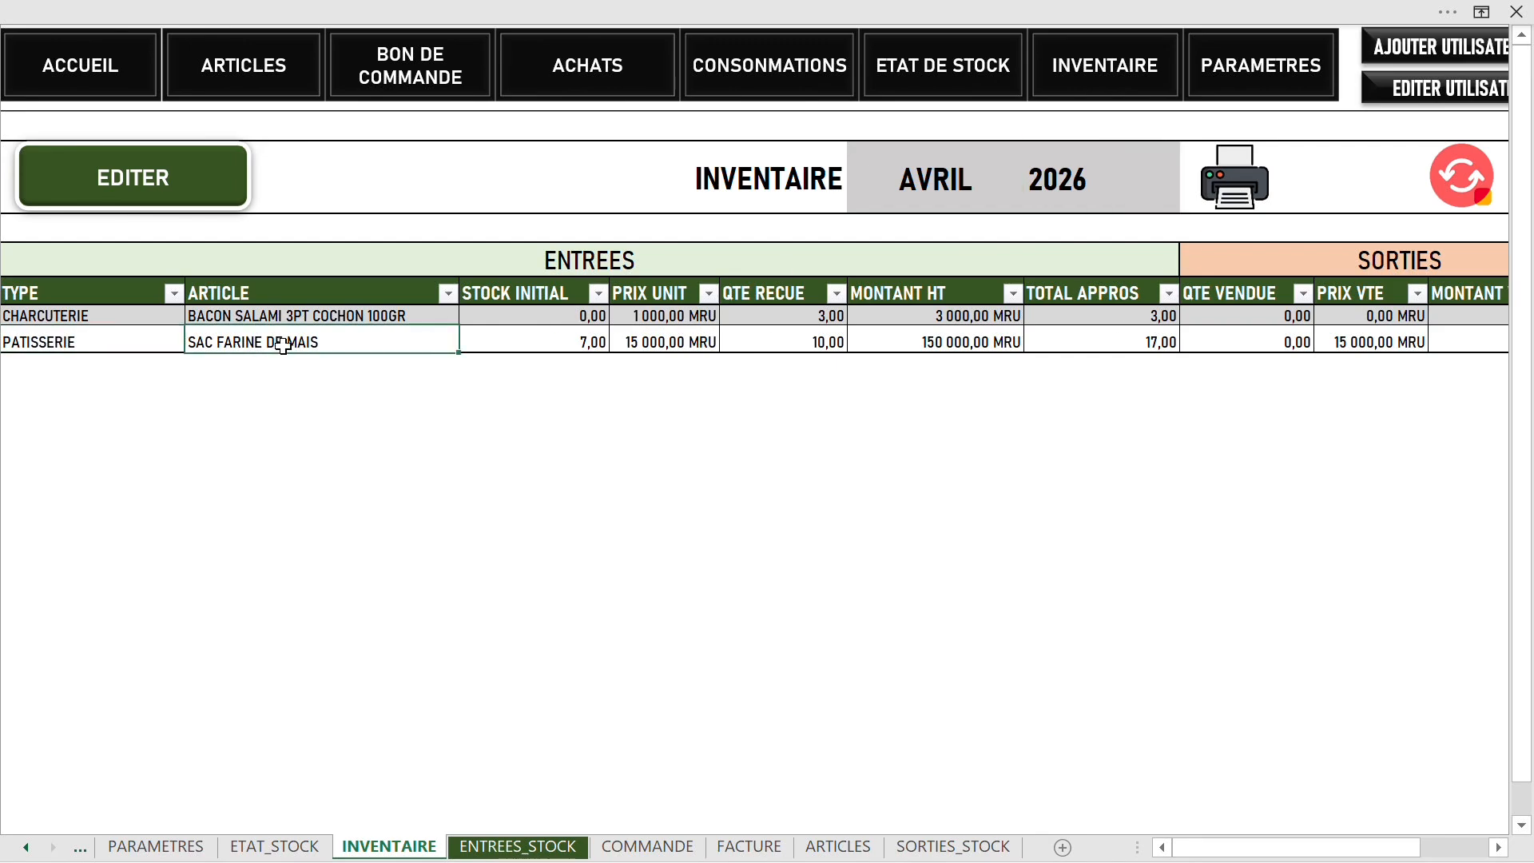
pyautogui.click(575, 346)
pyautogui.moveTo(94, 339); pyautogui.dragTo(1398, 344)
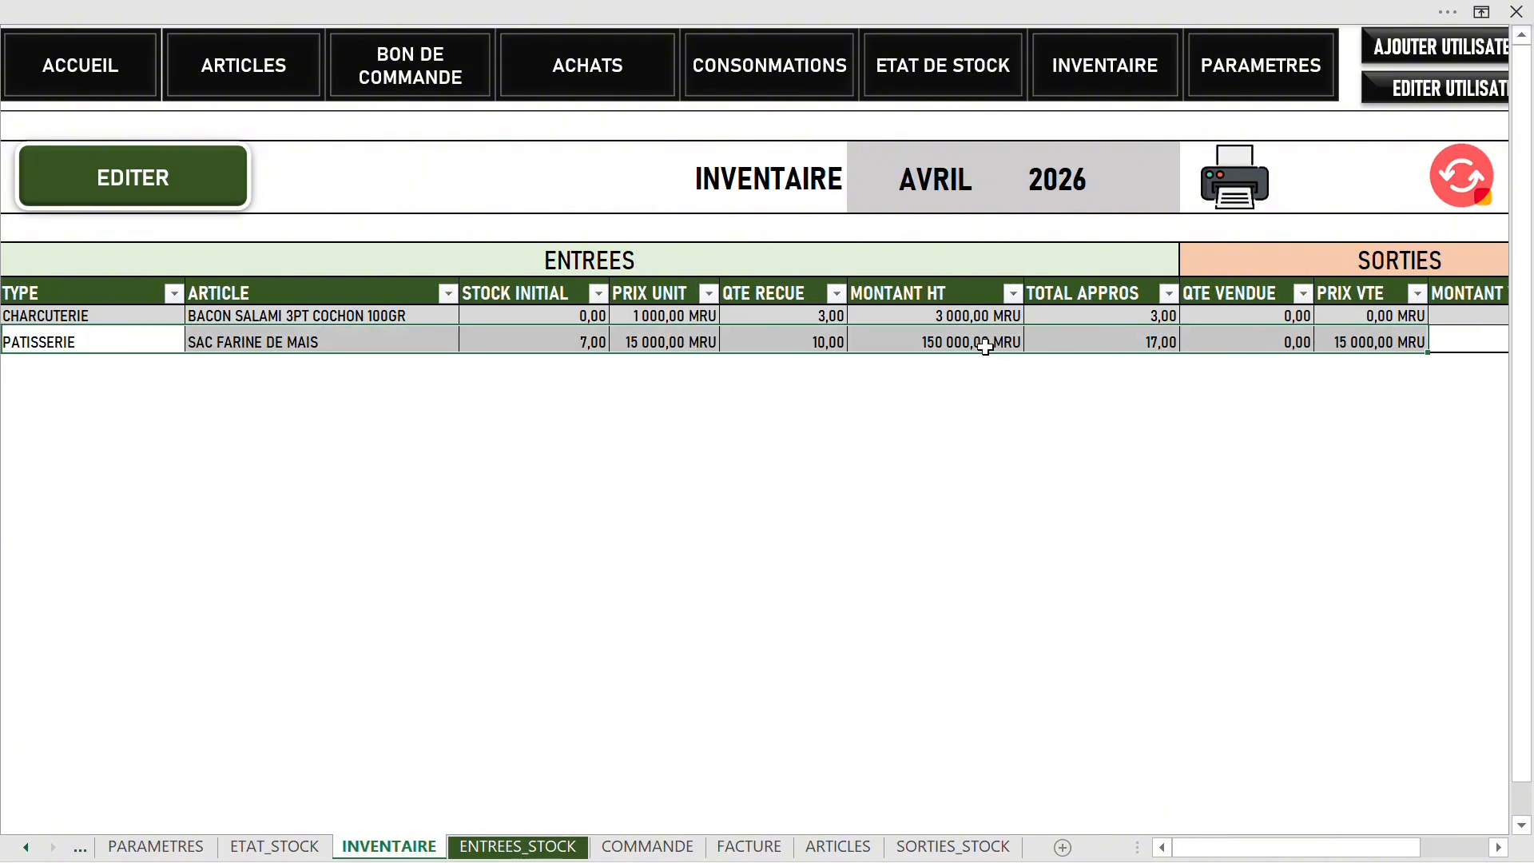
# Print the AVRIL 2026 inventory to PDF, confirm the request and close the PDF viewer
pyautogui.click(1237, 176)
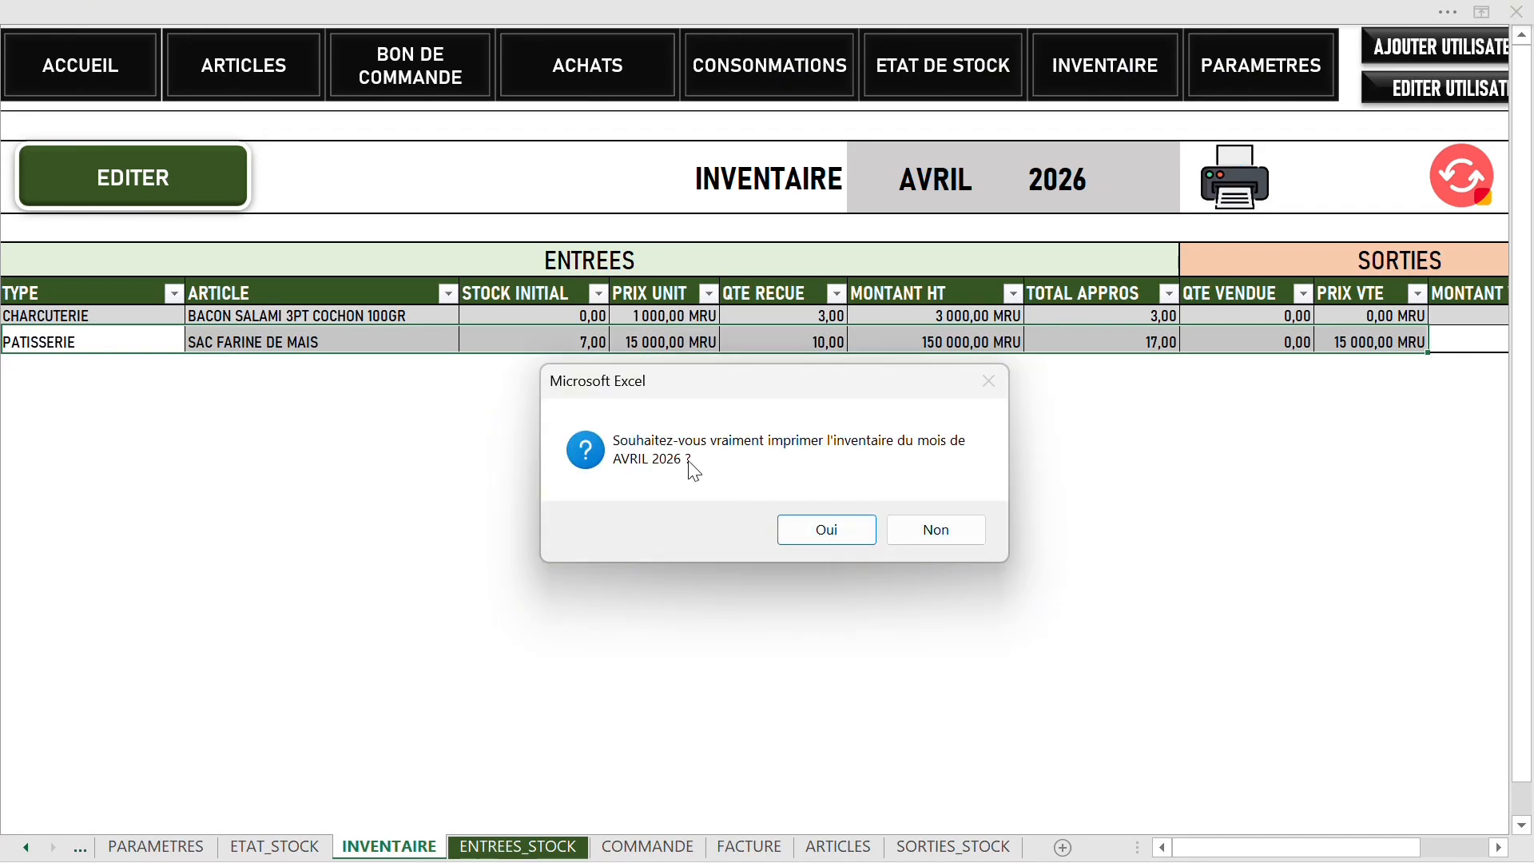
pyautogui.click(822, 544)
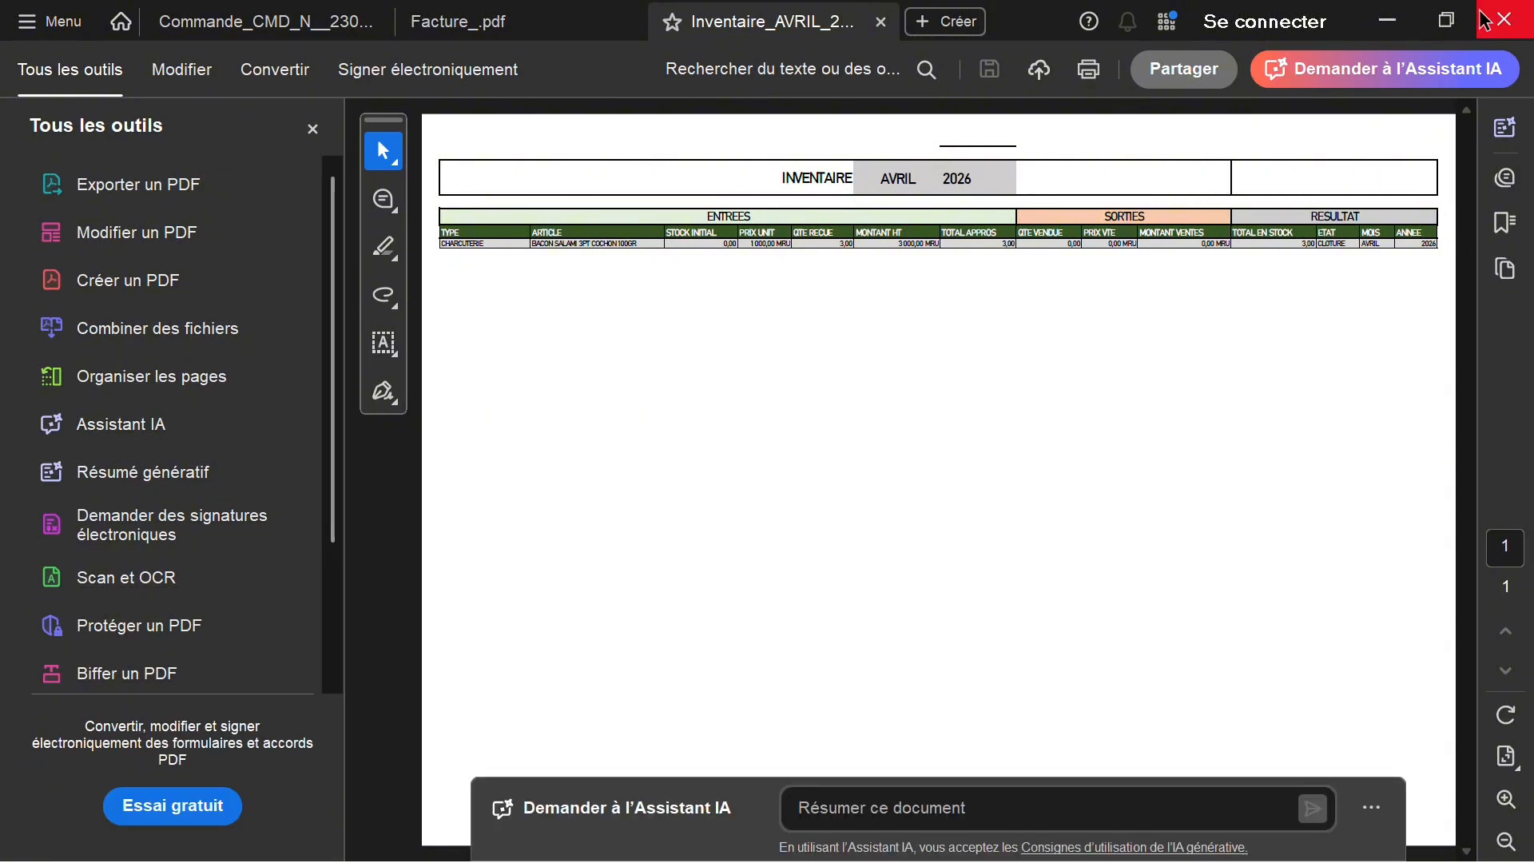
pyautogui.click(1502, 19)
pyautogui.click(695, 487)
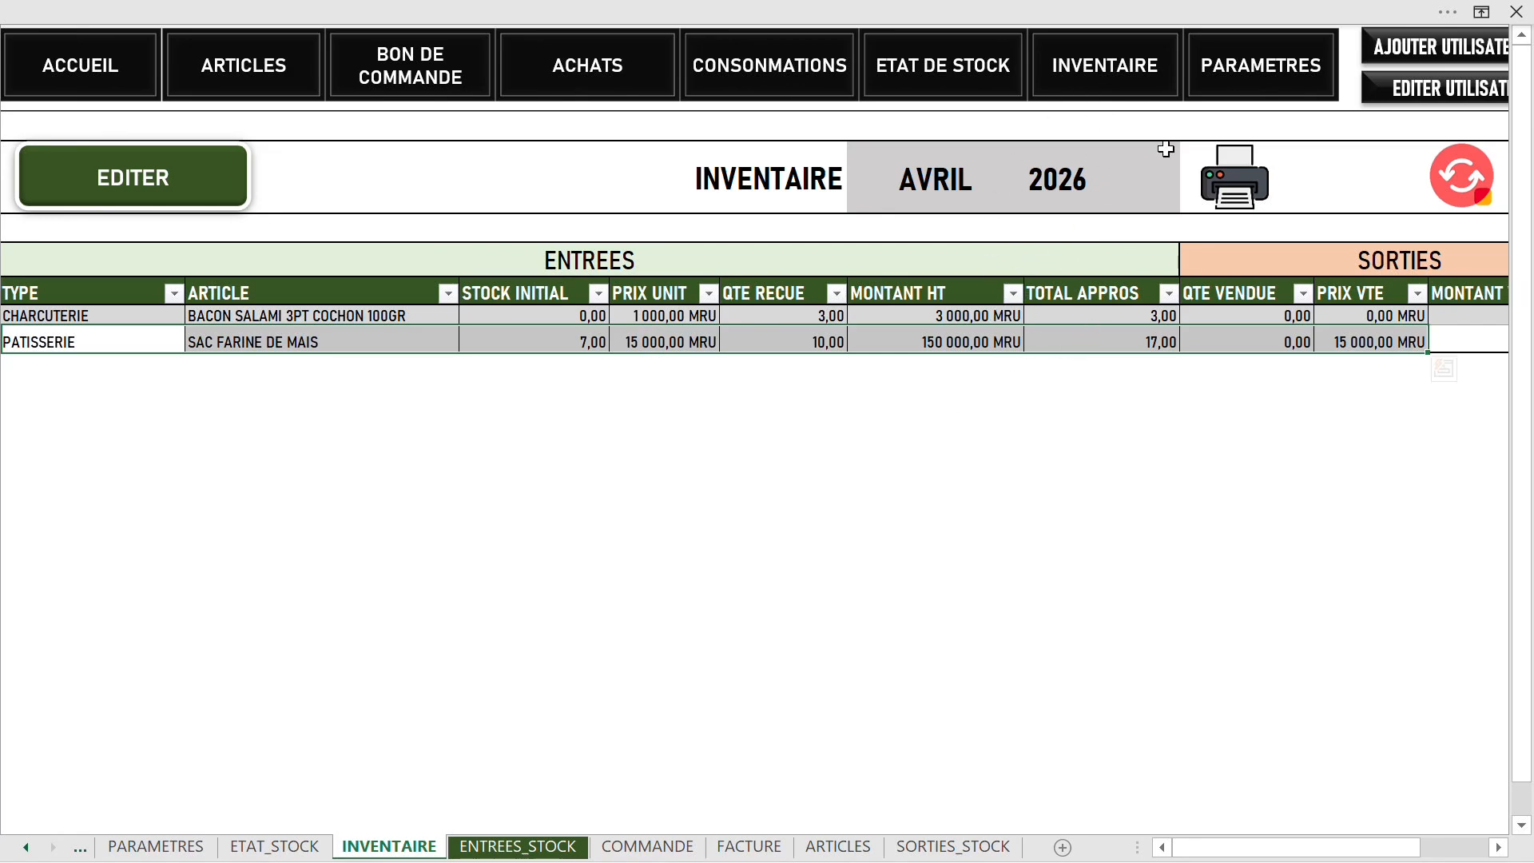
# Open the parameters sheet and review the services table and the suppliers' amounts due, paid and outstanding
pyautogui.click(1244, 72)
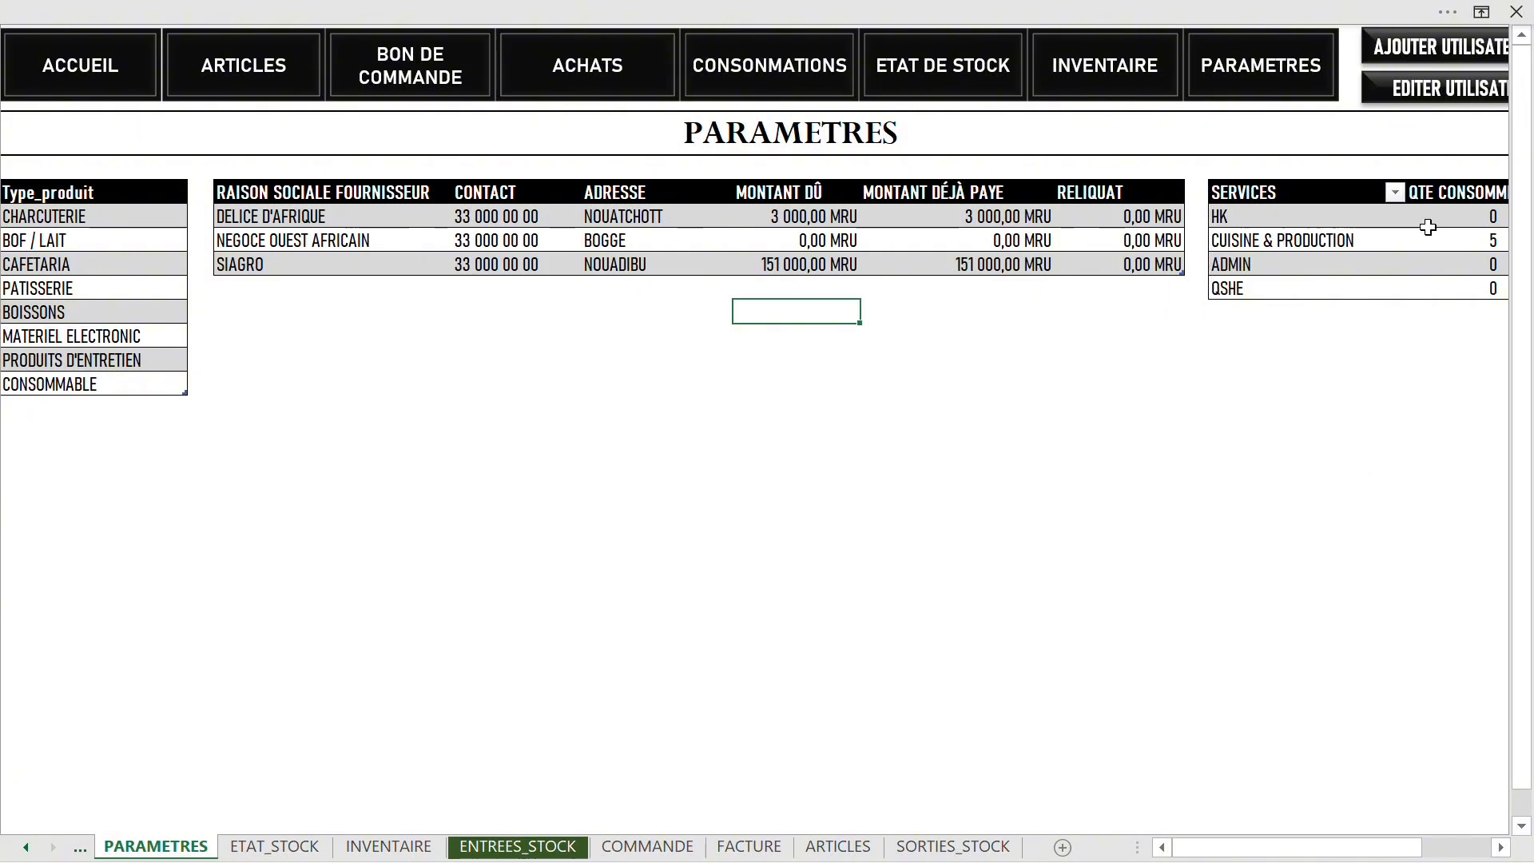
pyautogui.click(1276, 195)
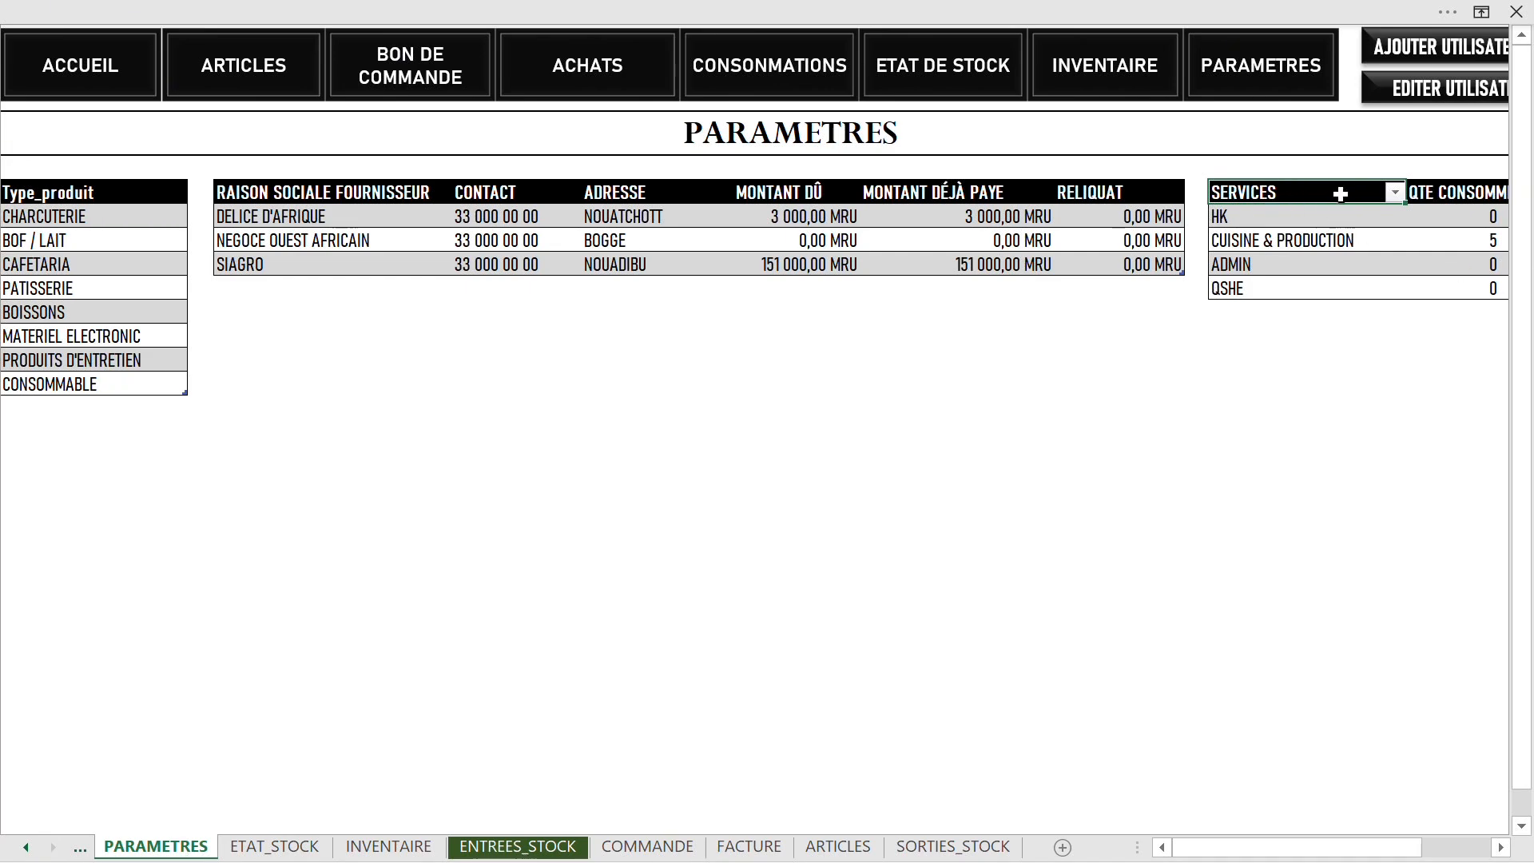
pyautogui.click(272, 192)
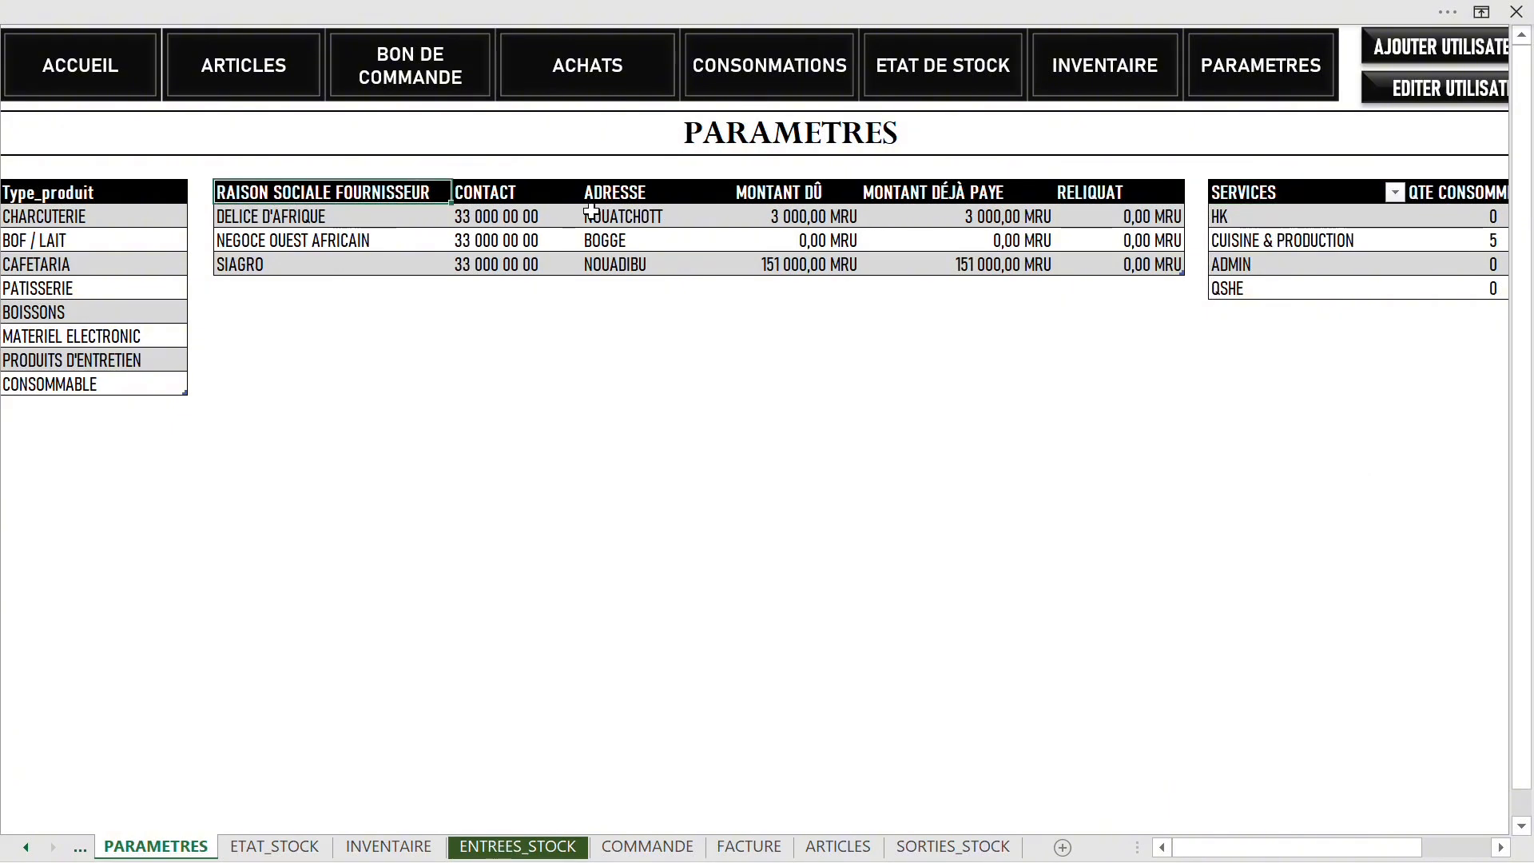
pyautogui.click(921, 194)
pyautogui.click(1084, 193)
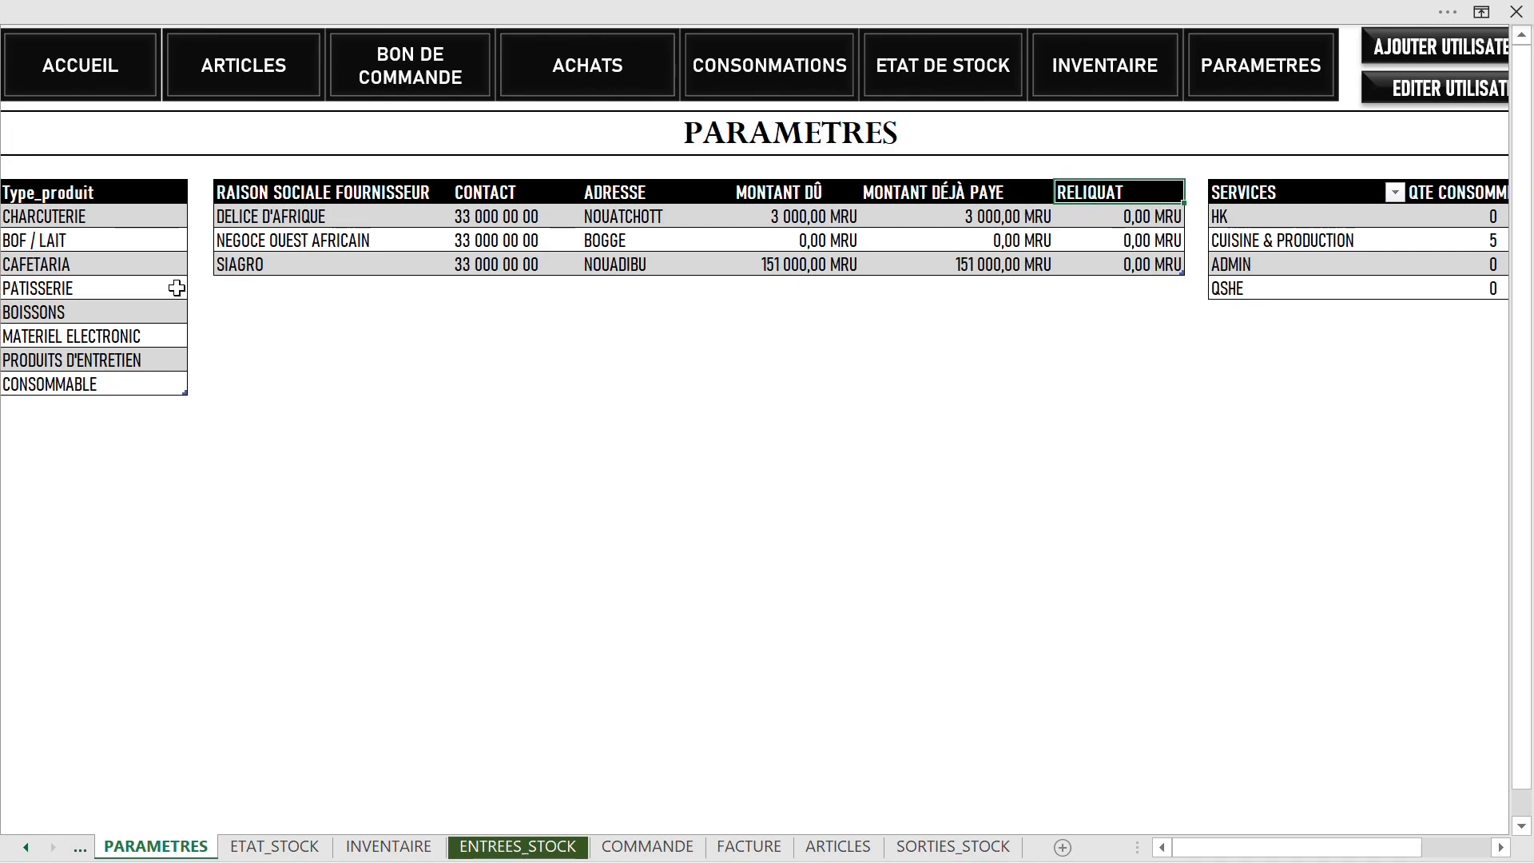
# Review the product type and payment mode lists in the parameters and return to the home dashboard
pyautogui.click(95, 411)
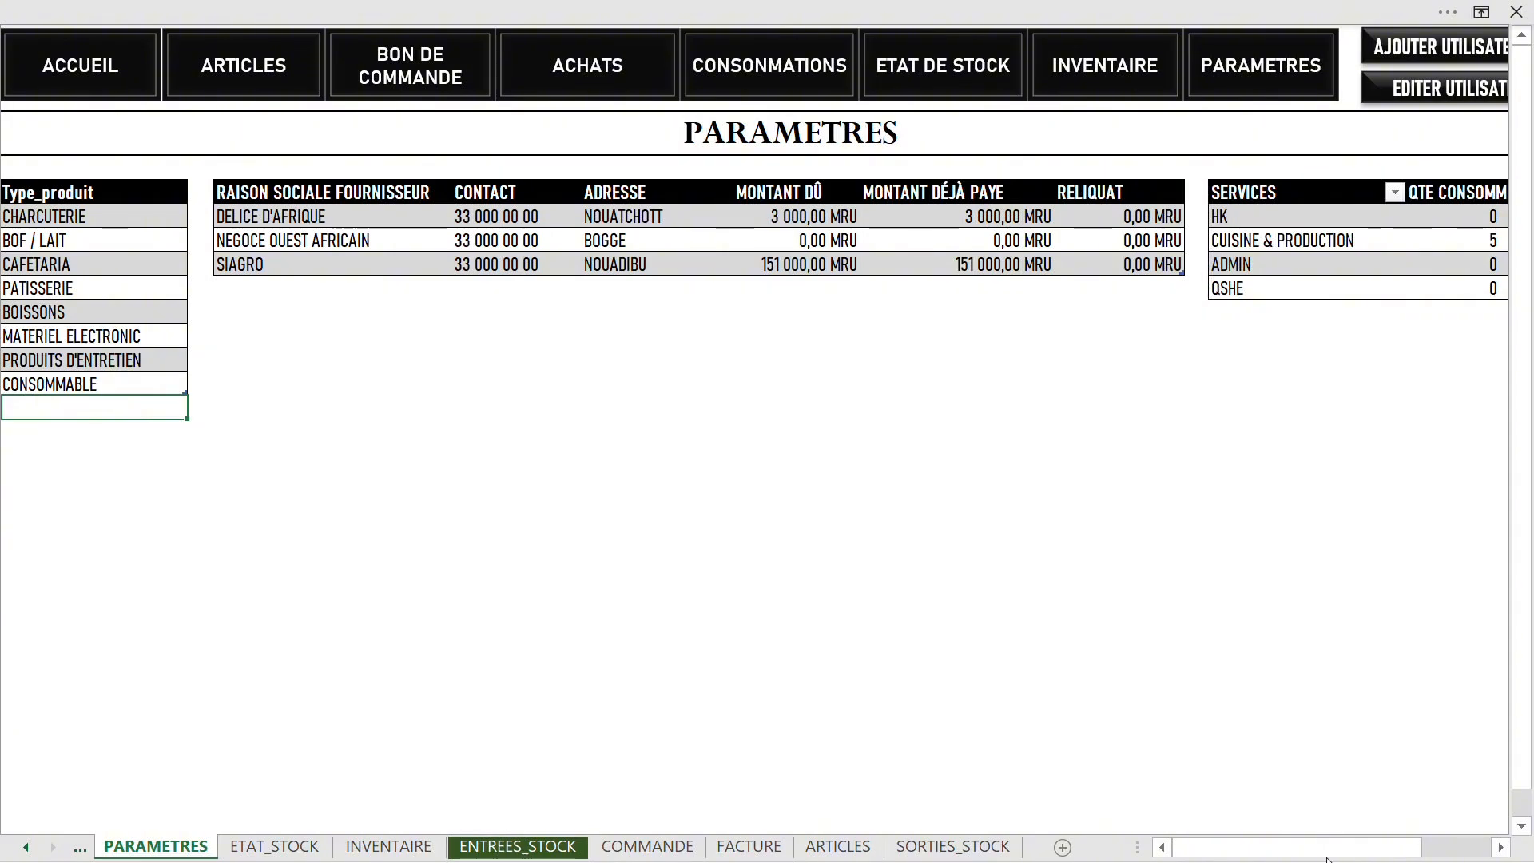
pyautogui.moveTo(1361, 847); pyautogui.dragTo(1431, 848)
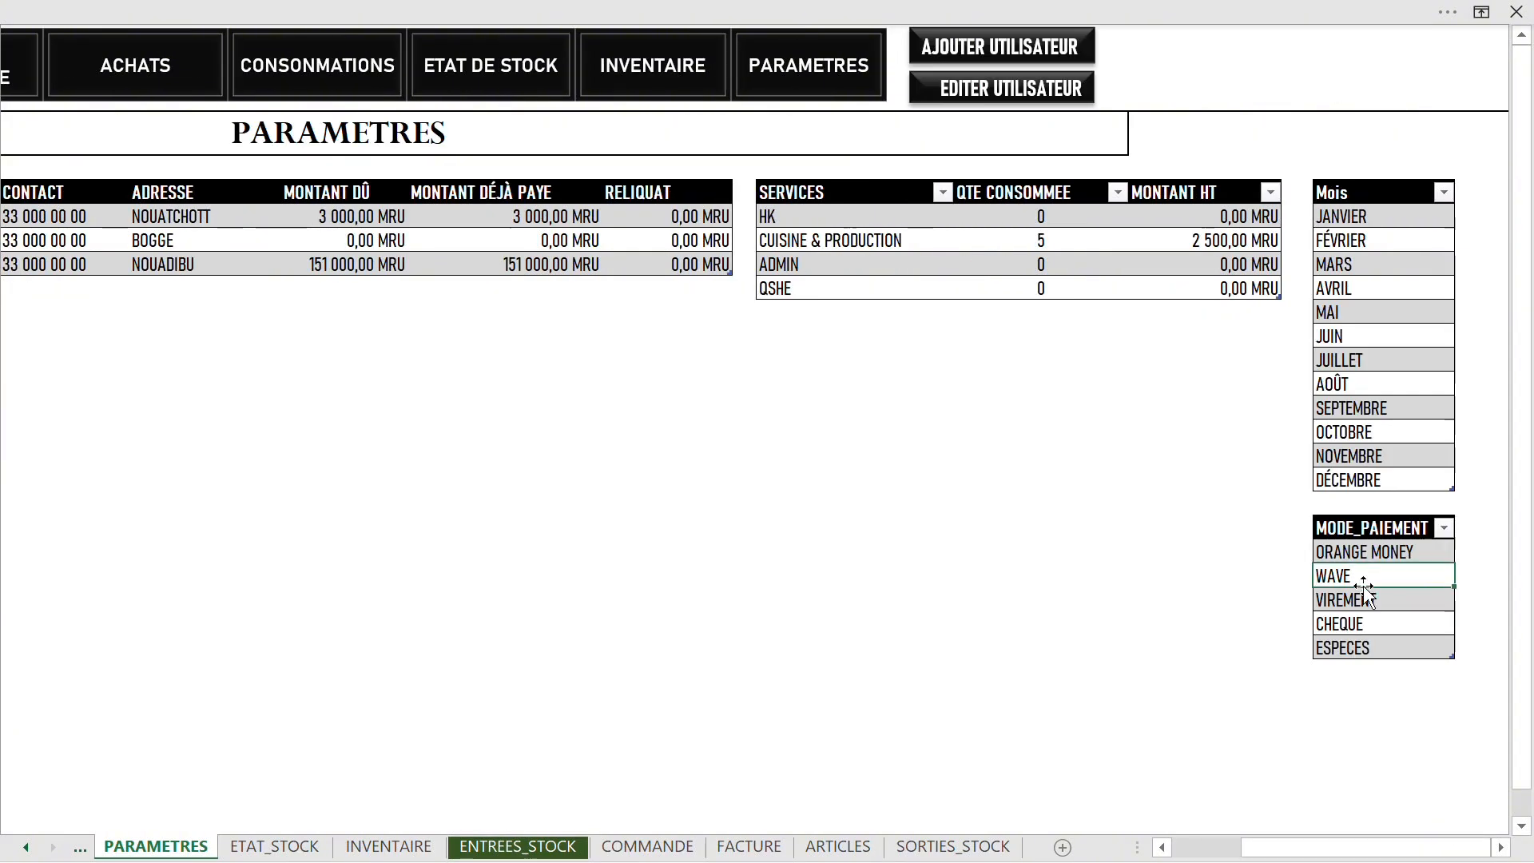
pyautogui.moveTo(1358, 624); pyautogui.dragTo(1358, 648)
pyautogui.moveTo(1319, 852); pyautogui.dragTo(1215, 848)
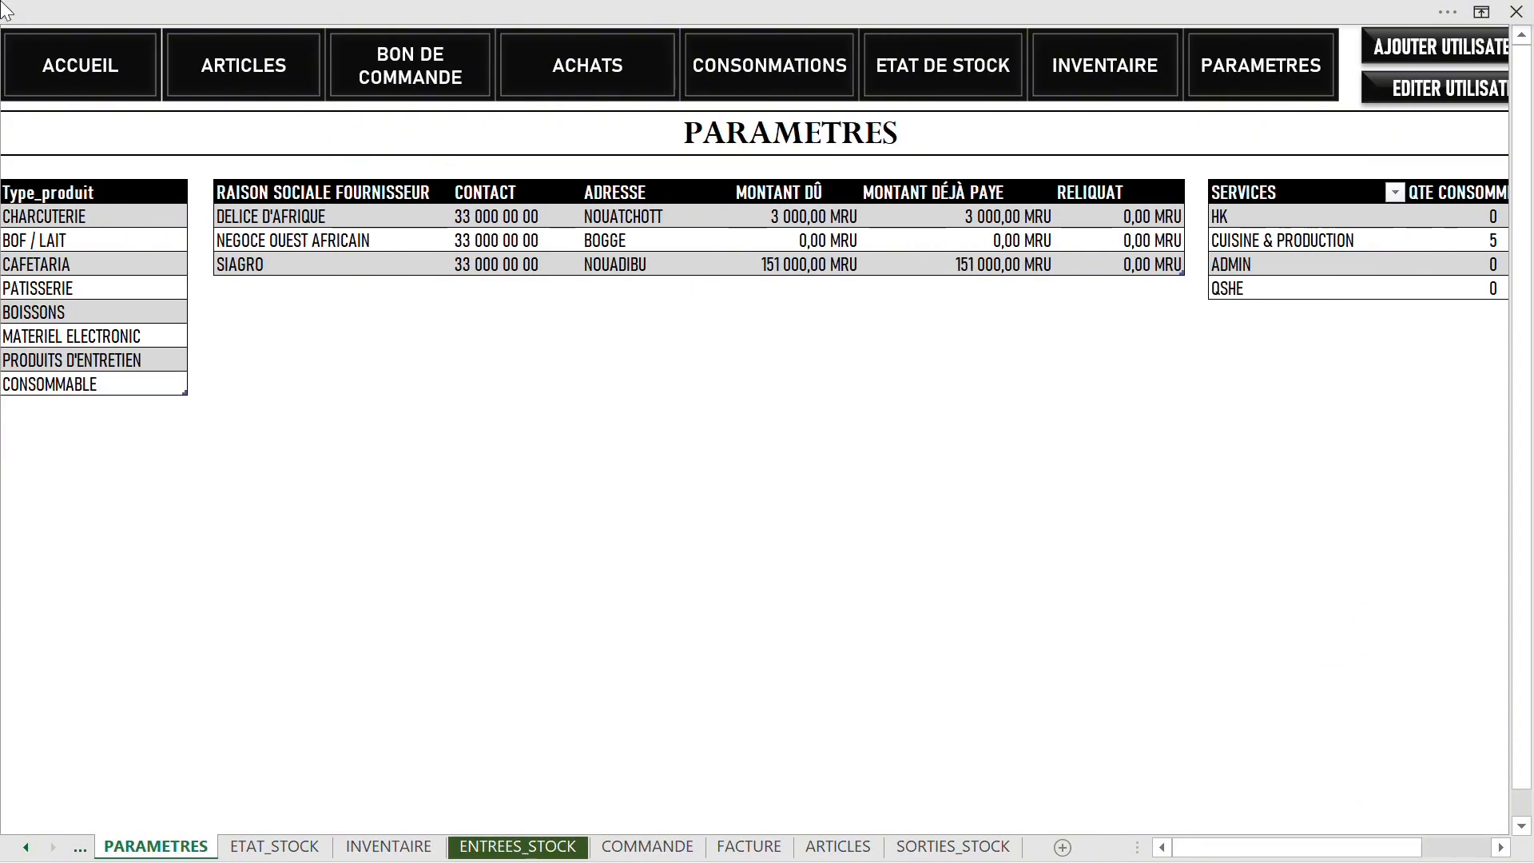
pyautogui.click(79, 66)
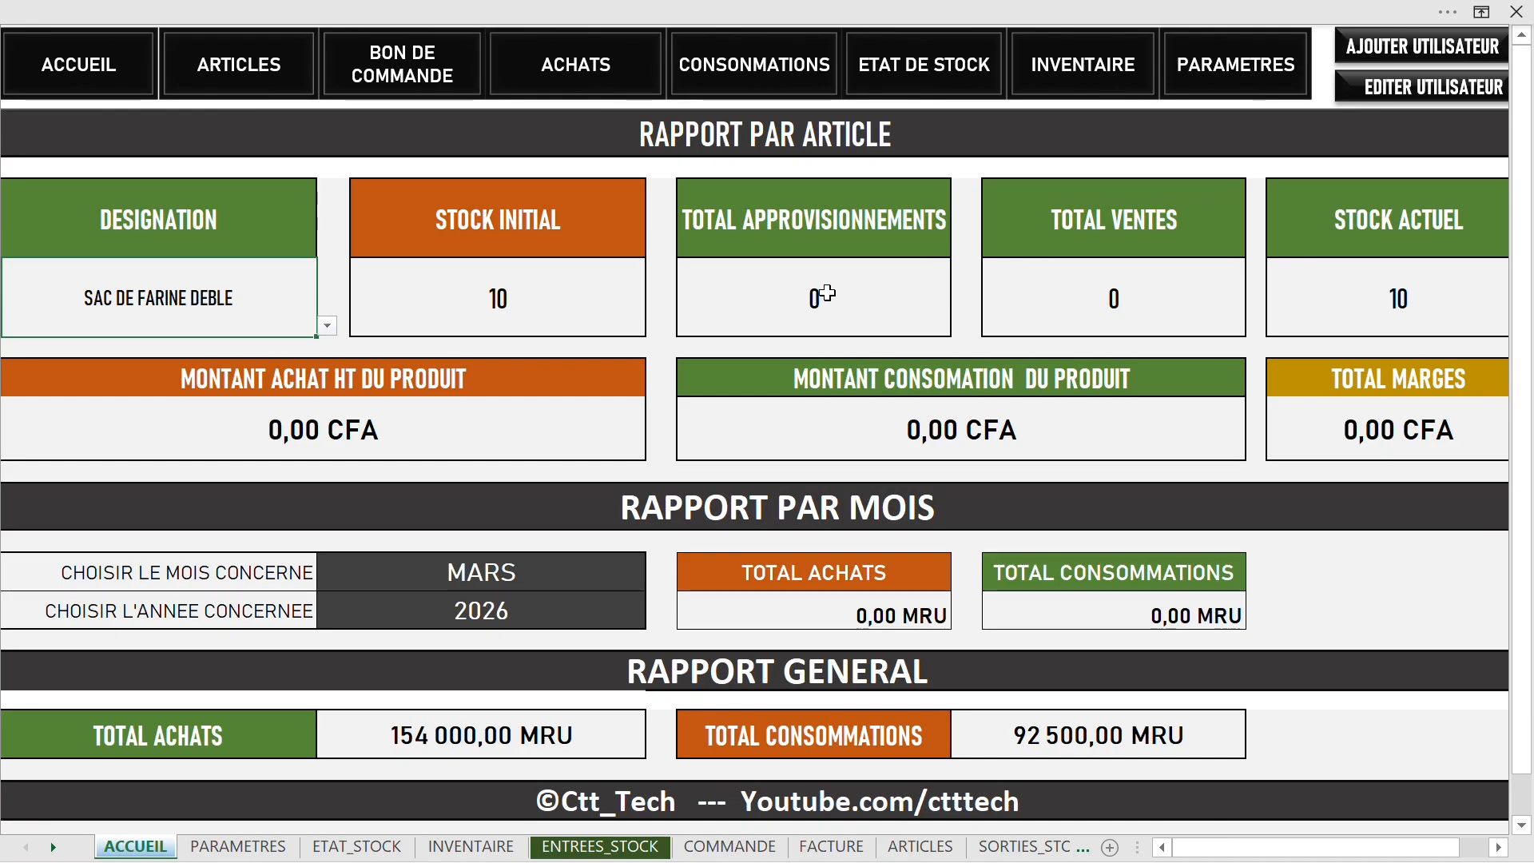